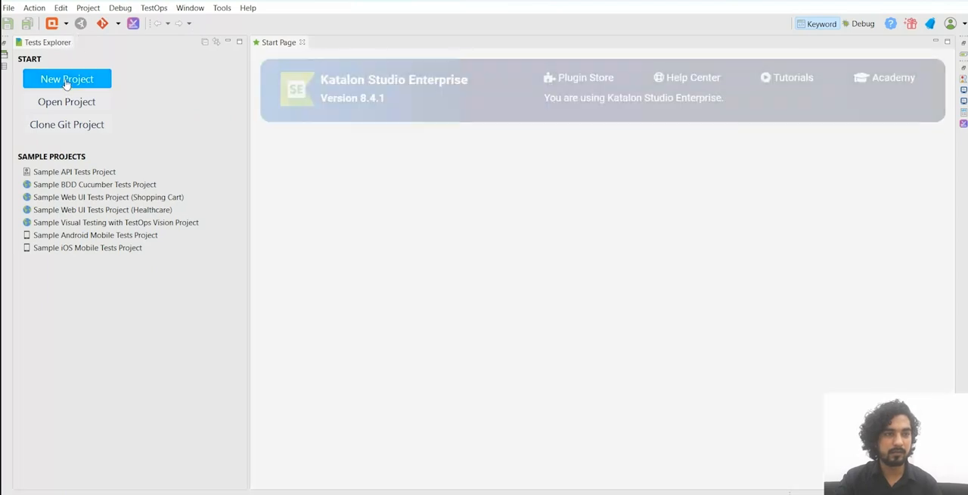
Step: Create a blank API/Web Service project named KatalonAPIWebinar in the default location
left_click(68, 82)
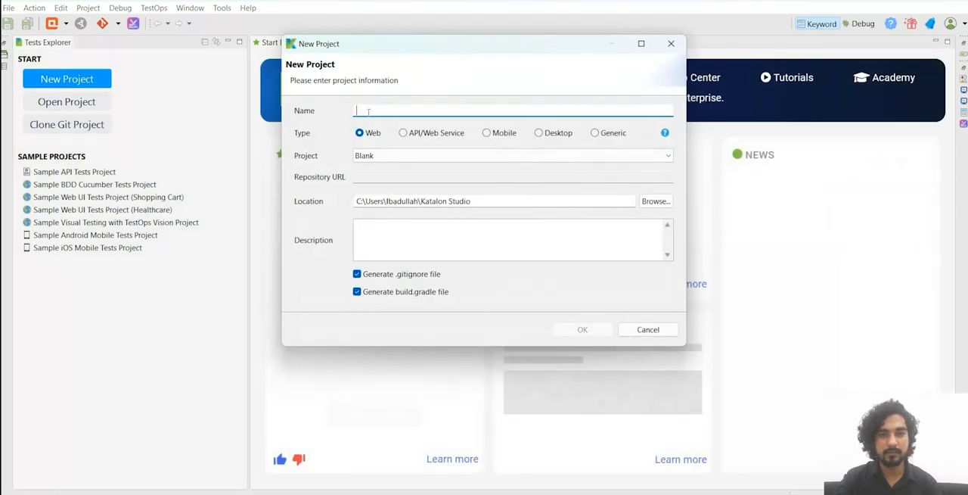
type("Kata;")
key("BackSpace")
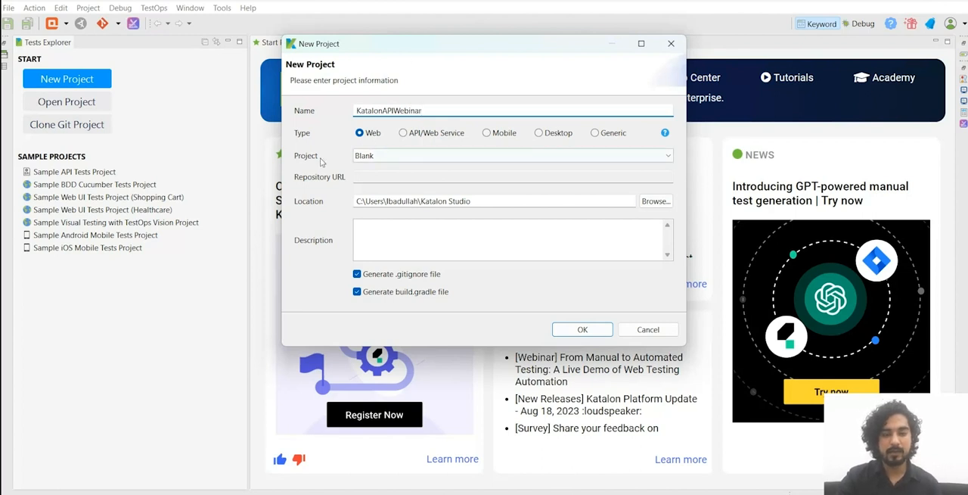
left_click(404, 133)
left_click(403, 156)
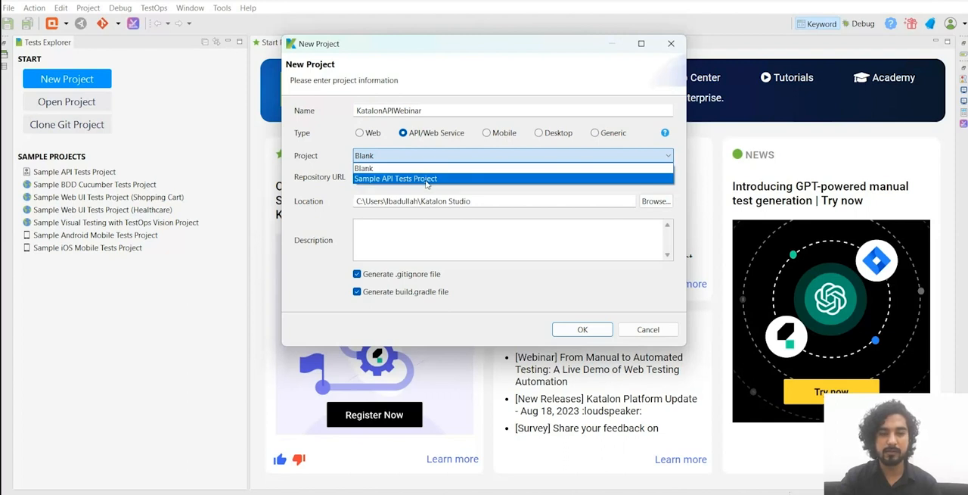
left_click(377, 167)
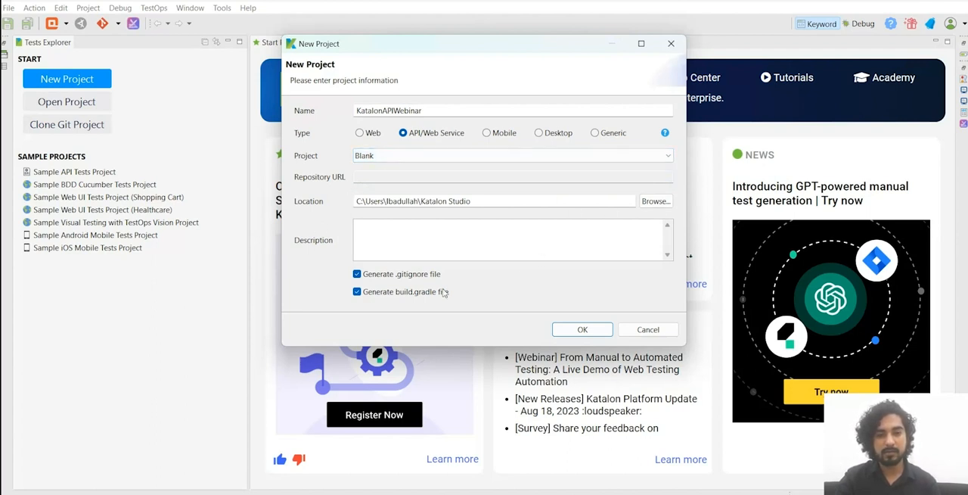
left_click(582, 330)
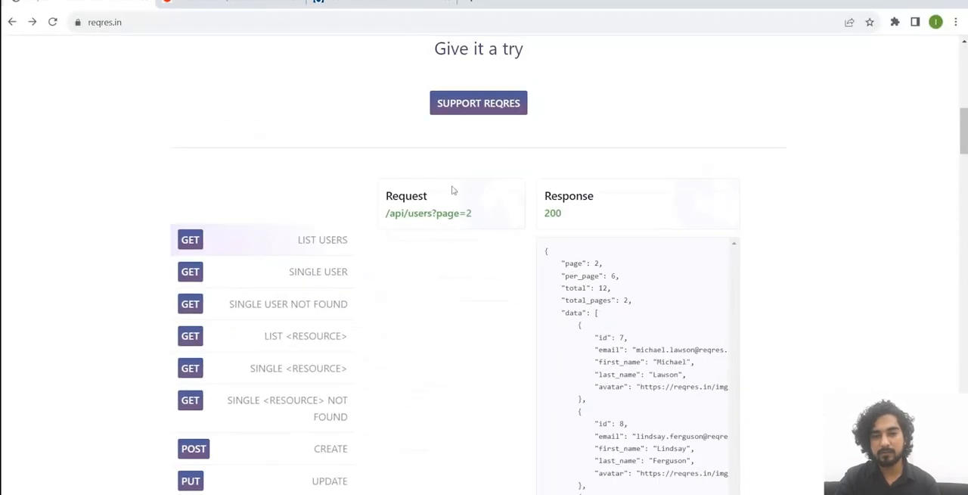
Step: Examine the reqres.in page for its sample API endpoints and their request and response details
scroll(341, 124, "up", 5)
scroll(344, 124, "up", 3)
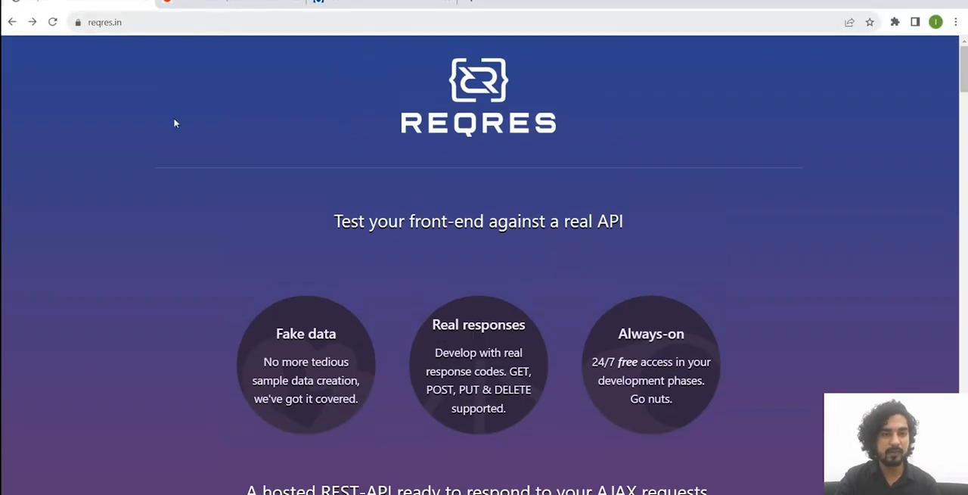
scroll(512, 141, "down", 1)
scroll(596, 201, "up", 1)
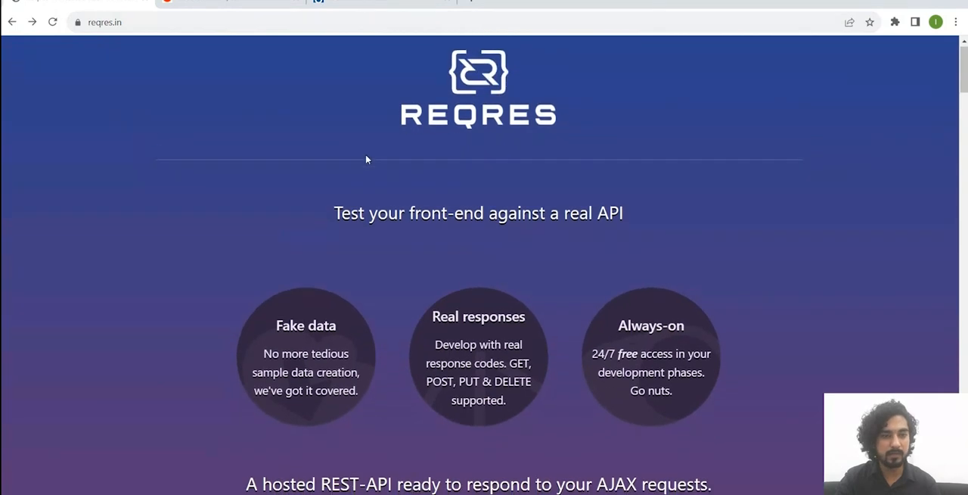
scroll(367, 154, "down", 5)
scroll(383, 156, "down", 5)
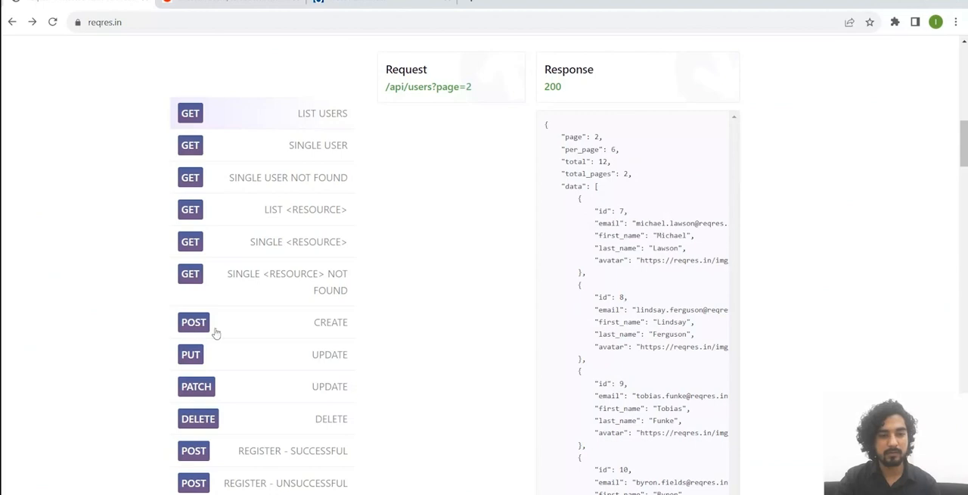
scroll(317, 328, "up", 3)
scroll(423, 331, "down", 2)
scroll(552, 330, "up", 3)
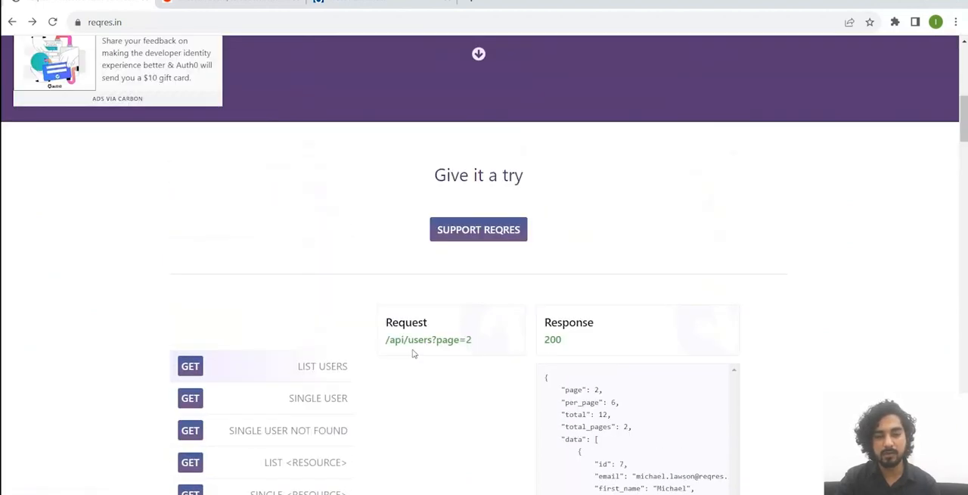
Step: Switch back to Katalon Studio, accept the TestOps integration with First Team and First Project, and close the Start Page
mouse_move(679, 493)
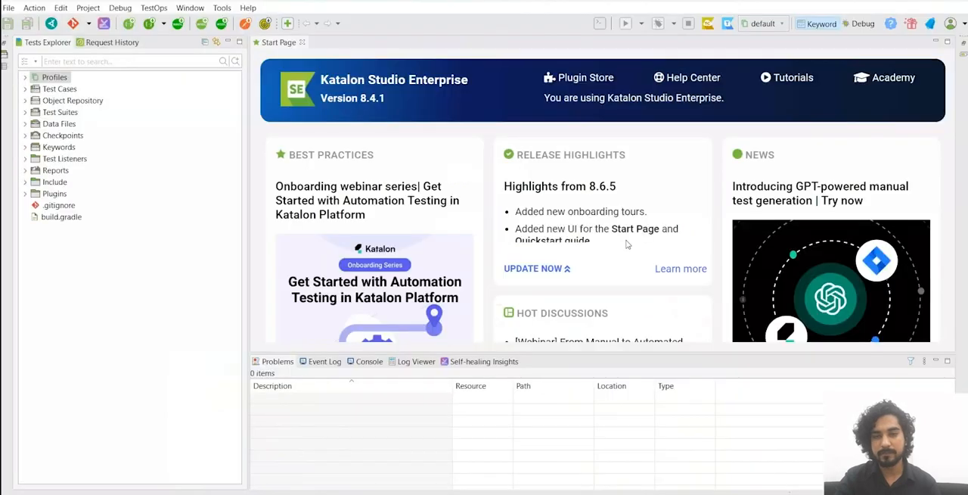
left_click(627, 458)
left_click(730, 468)
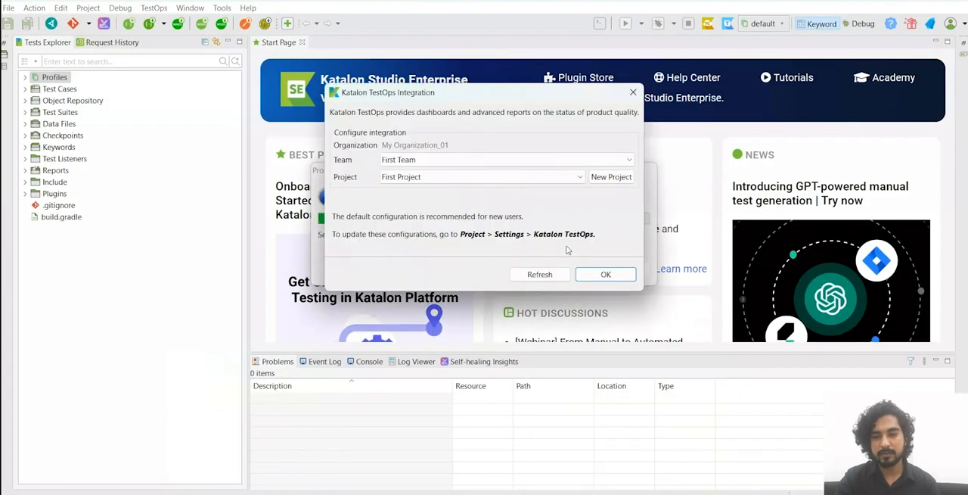
left_click(608, 275)
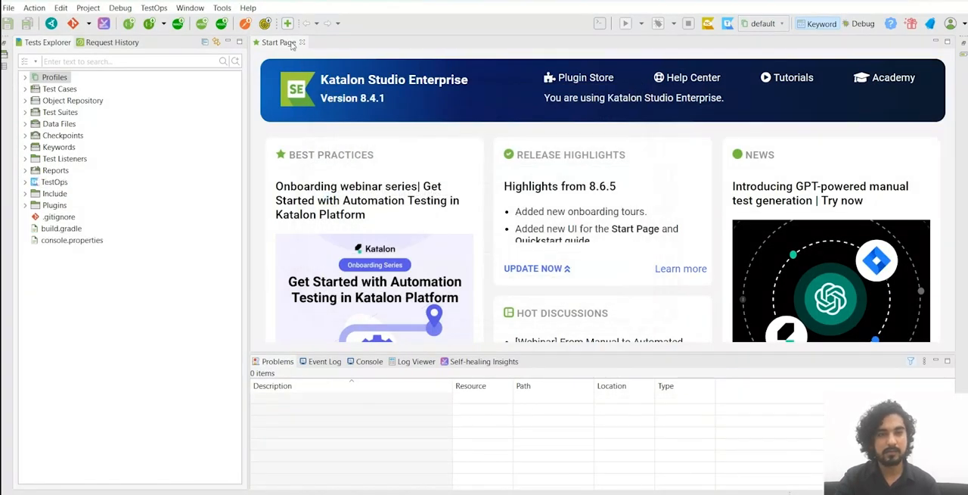
left_click(302, 43)
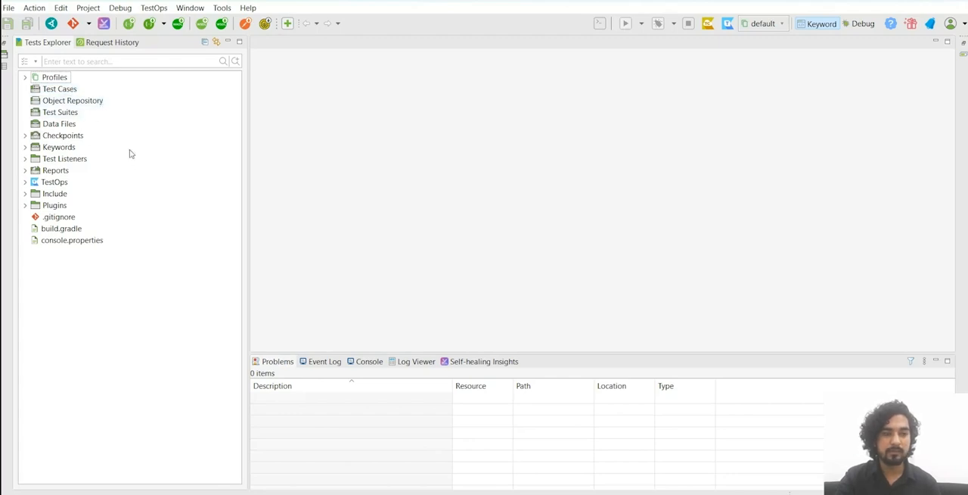
Step: Start a new RESTful web service request in the Object Repository and name it ListUsers
left_click(98, 102)
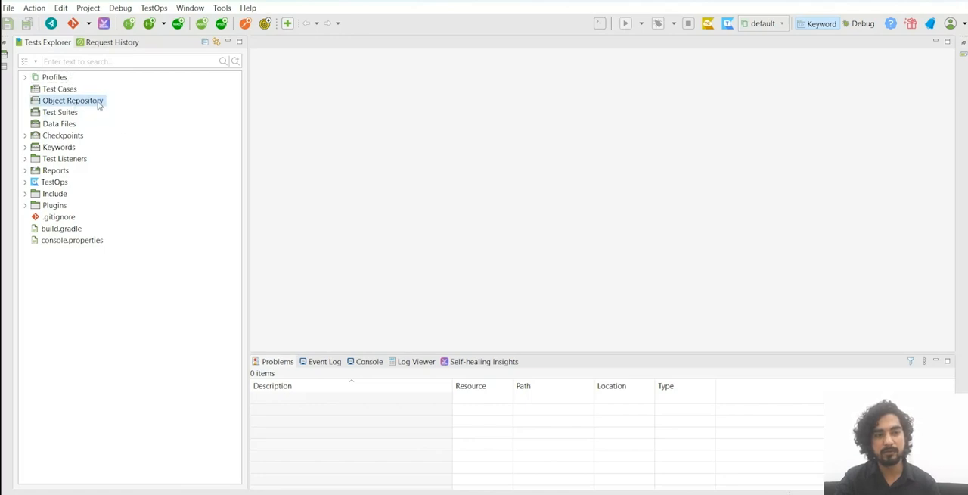
right_click(92, 103)
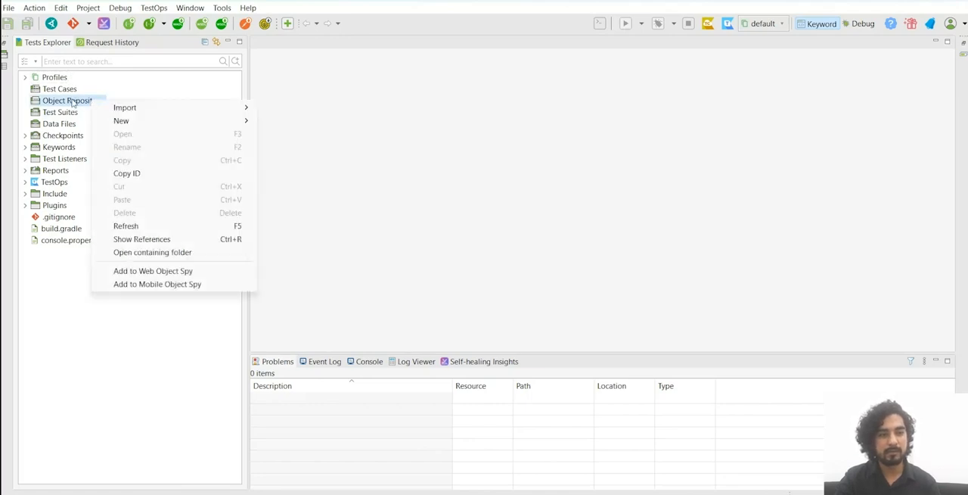
mouse_move(131, 127)
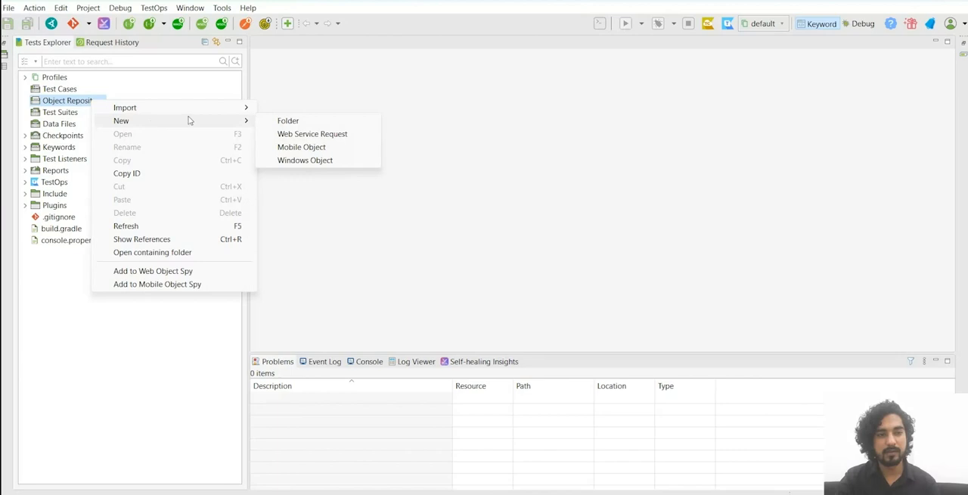
left_click(350, 140)
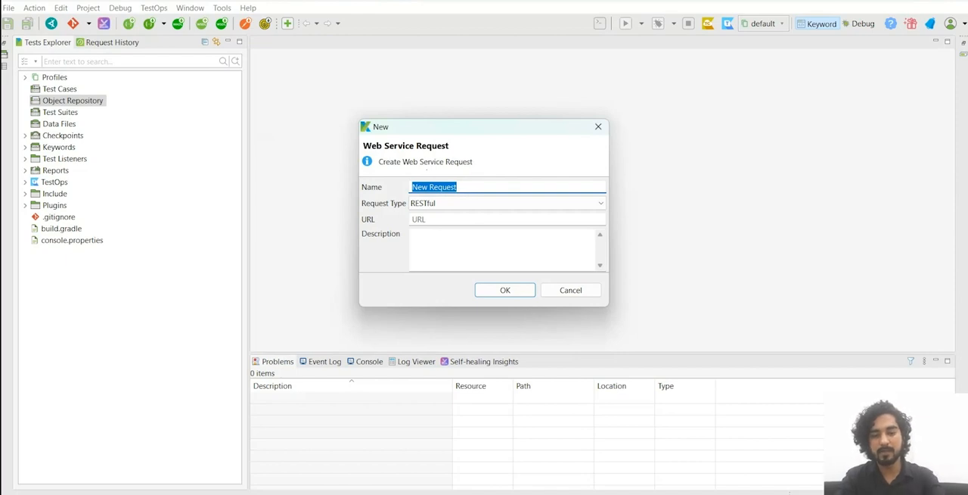
type("ListUsers")
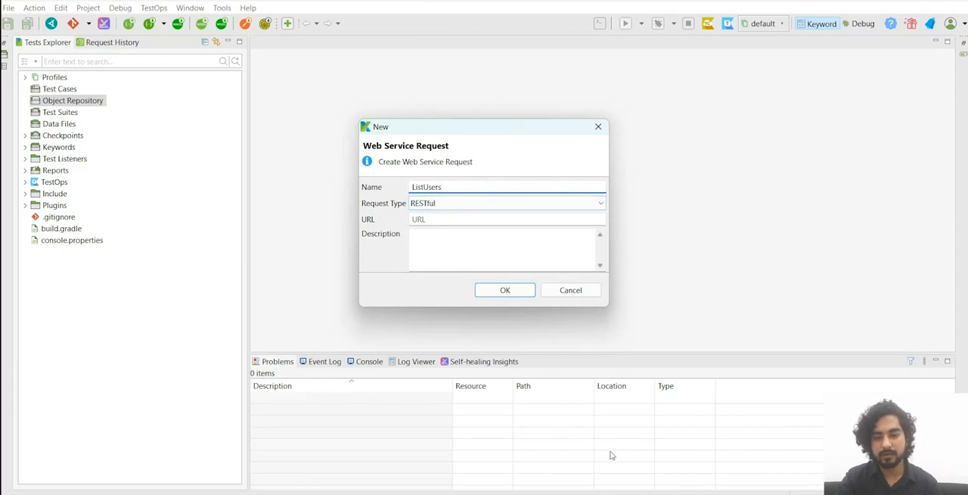
Step: Copy the List Users request link from reqres.in and create the ListUsers request with it as the URL
left_click(659, 493)
scroll(430, 315, "down", 2)
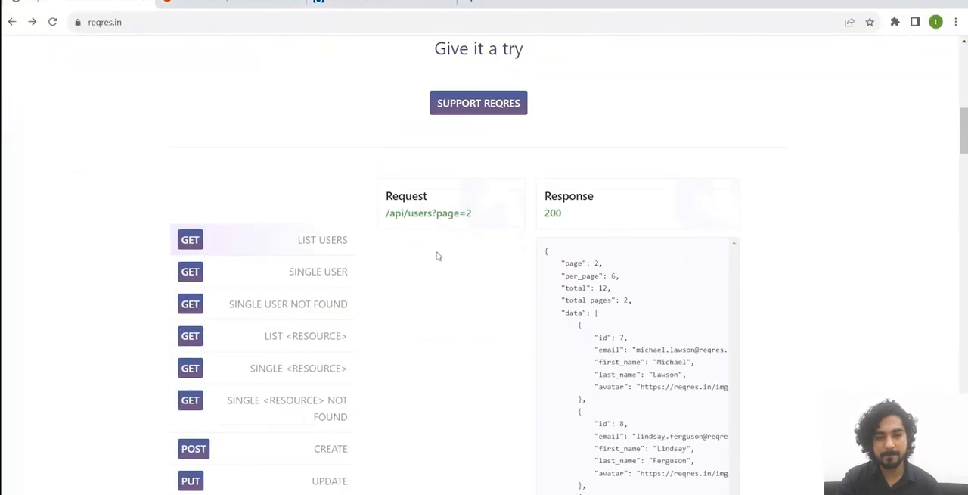
right_click(441, 214)
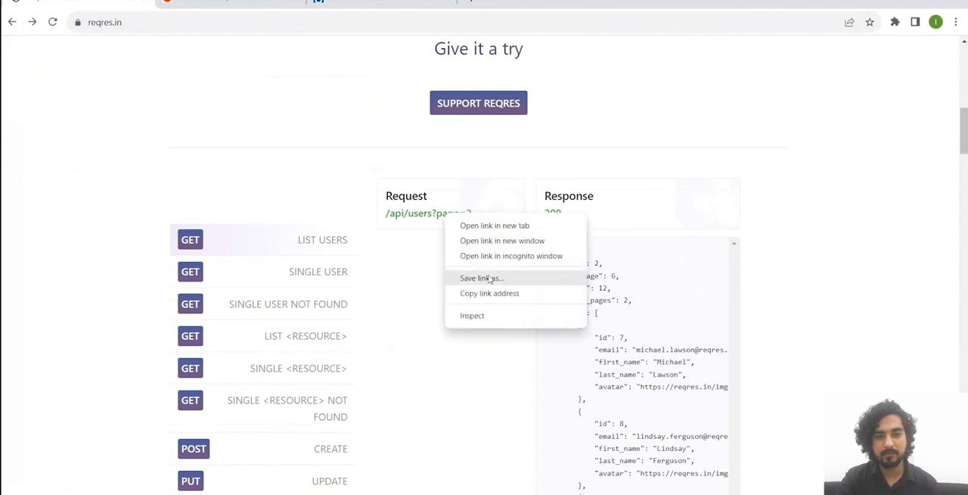
left_click(500, 292)
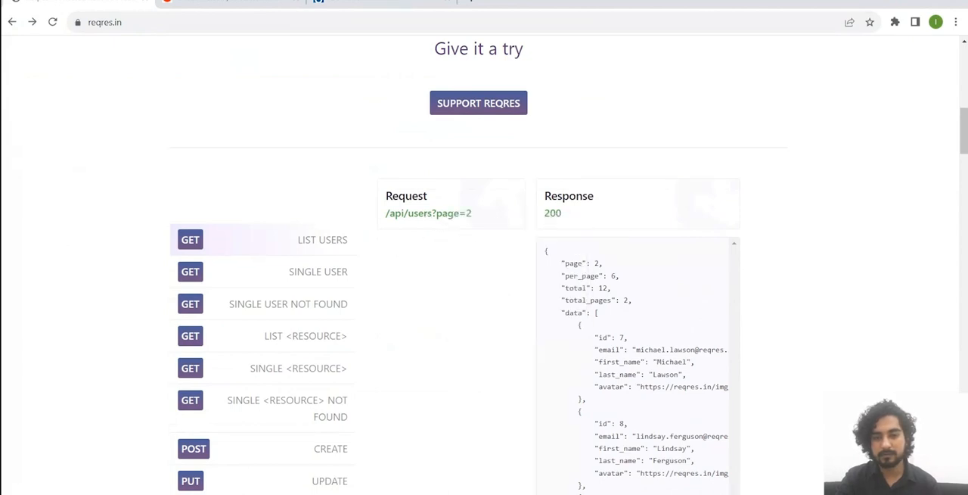
key("alt+Tab")
left_click(428, 220)
key("ctrl+v")
left_click(520, 292)
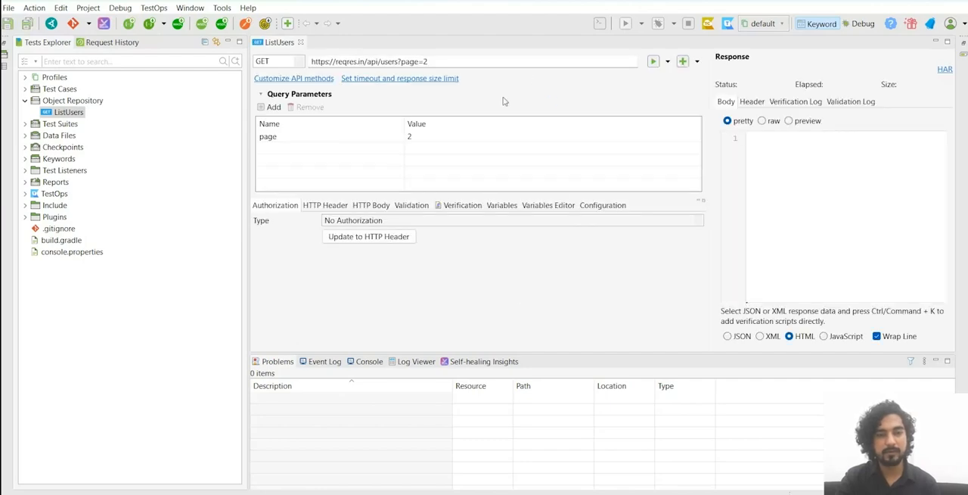
Step: Review the available request methods, keeping GET, and examine the request URL with its page query parameter
left_click(303, 65)
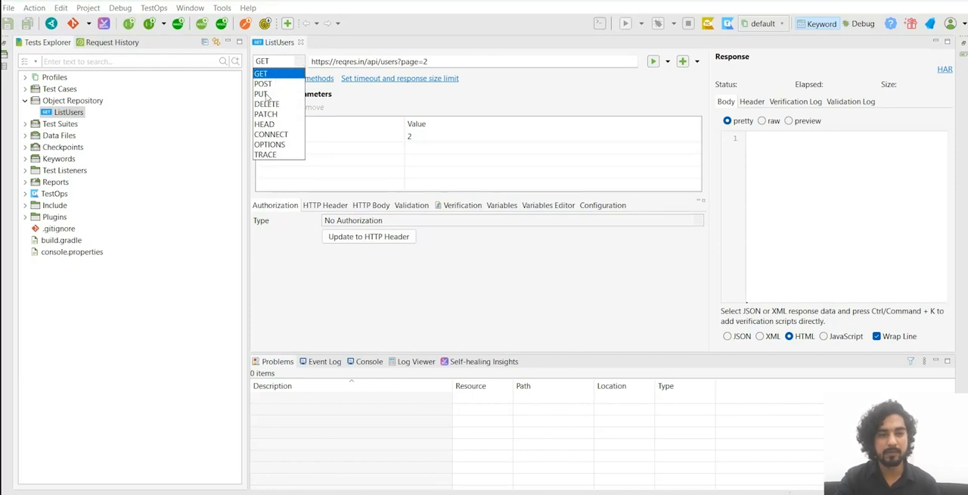
left_click(268, 73)
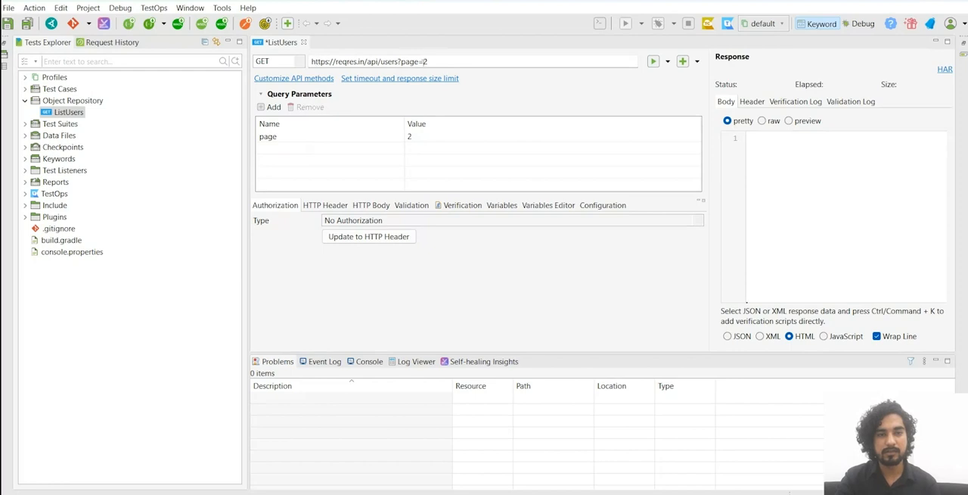
left_click_drag(437, 62, 340, 62)
double_click(371, 62)
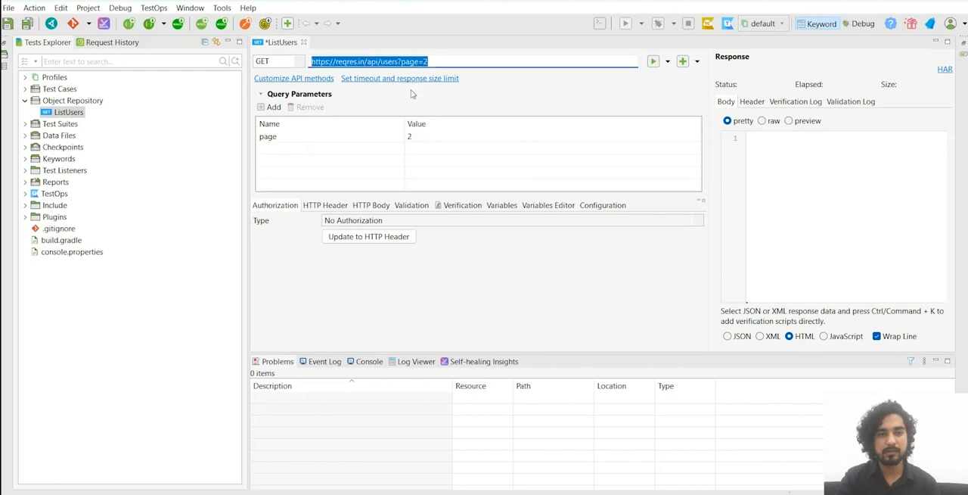
left_click(450, 61)
left_click_drag(401, 62, 469, 59)
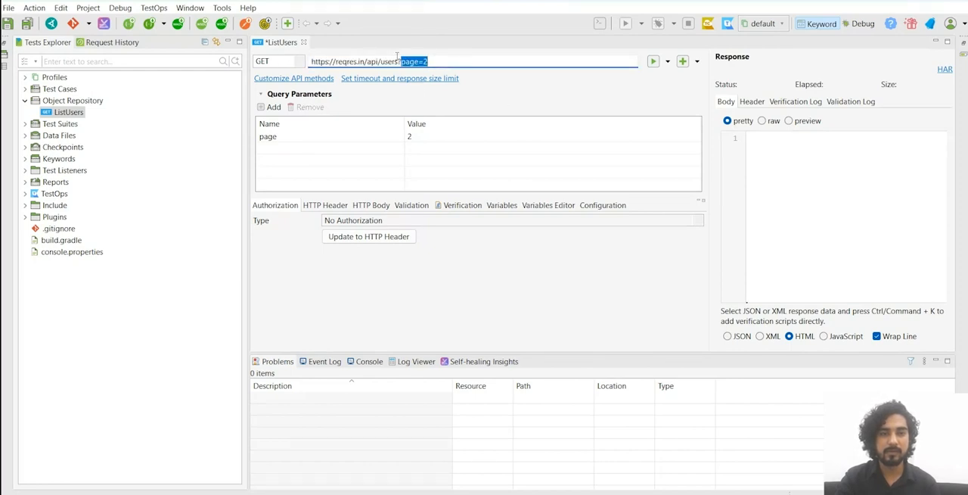
left_click(468, 57)
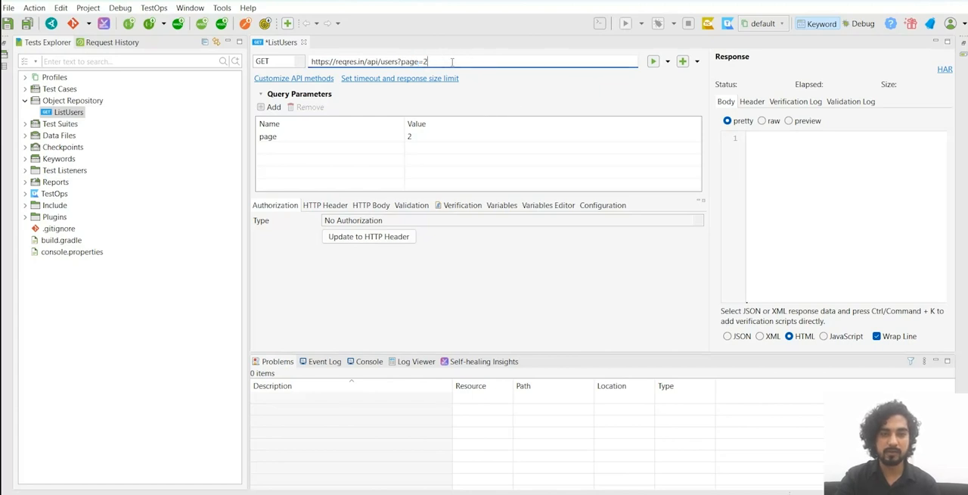
Step: Append a second query parameter, users=2, to the ListUsers request URL
type("&")
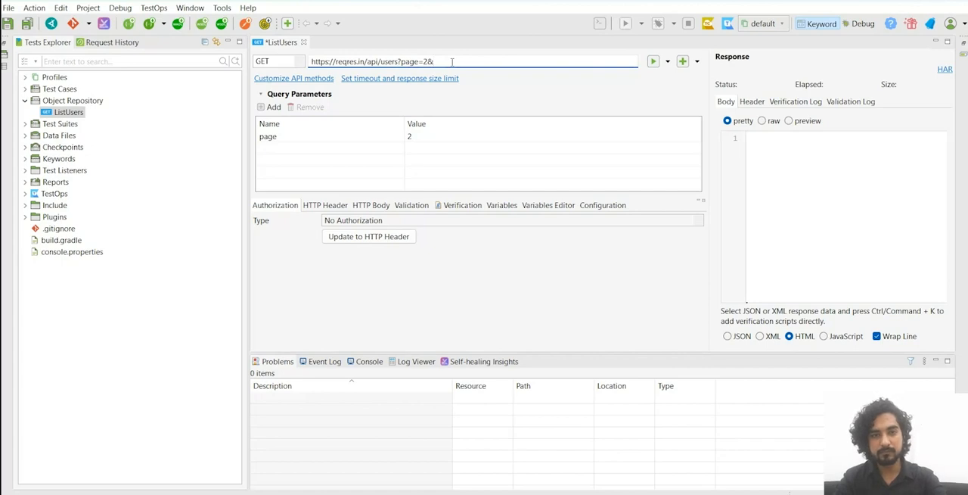
type("users")
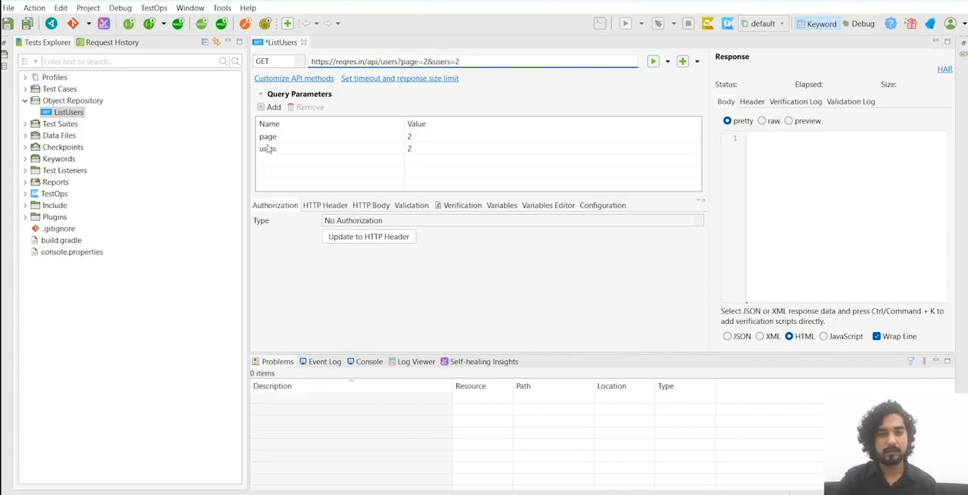
type("=2")
Step: Set the users query parameter's value to 1, and remove that parameter from the request
left_click(294, 151)
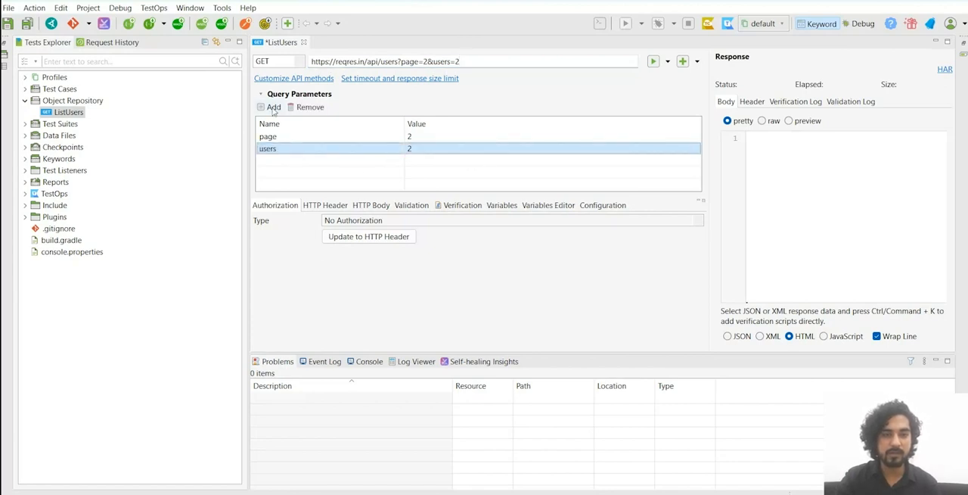
left_click(439, 149)
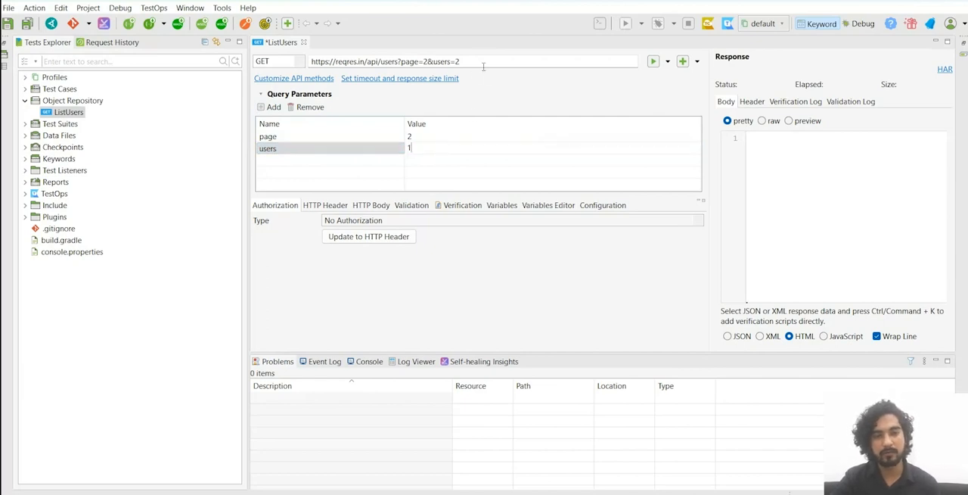
left_click(345, 159)
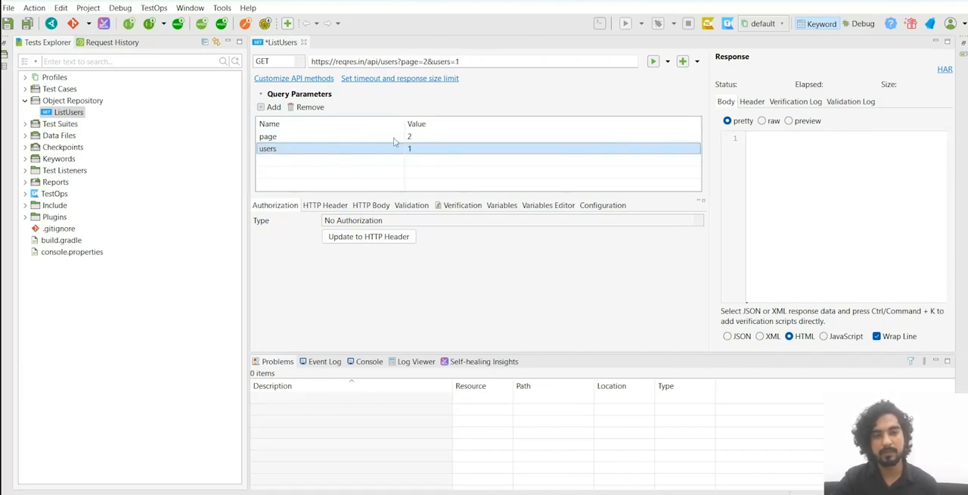
left_click(310, 107)
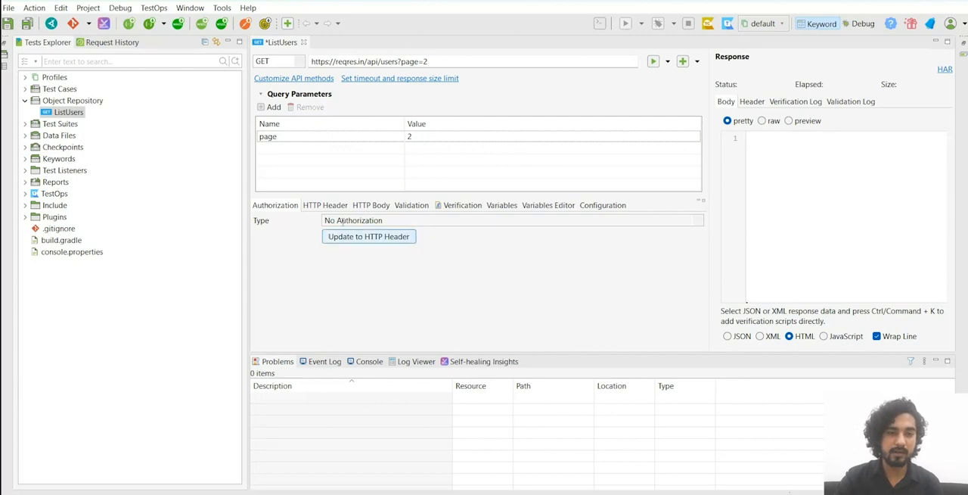
Step: Examine the request's available authorization types and its HTTP header settings
left_click(371, 220)
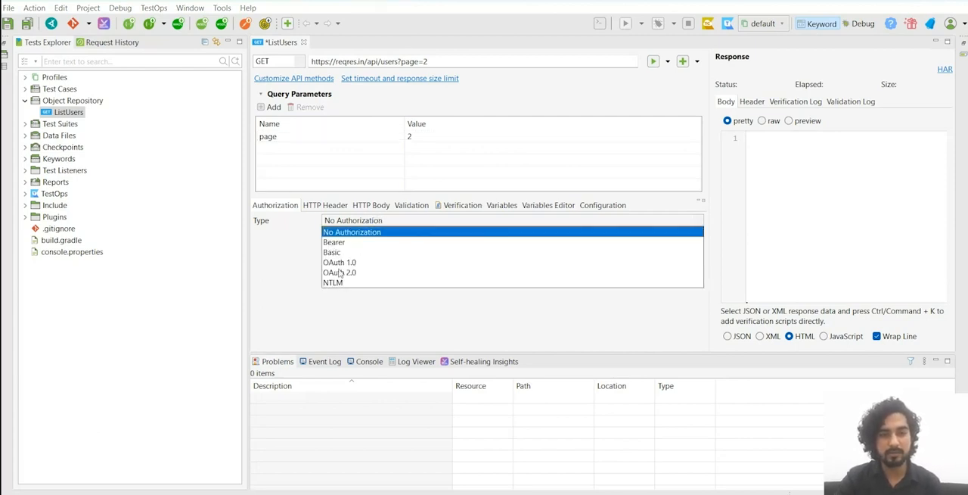
left_click(284, 267)
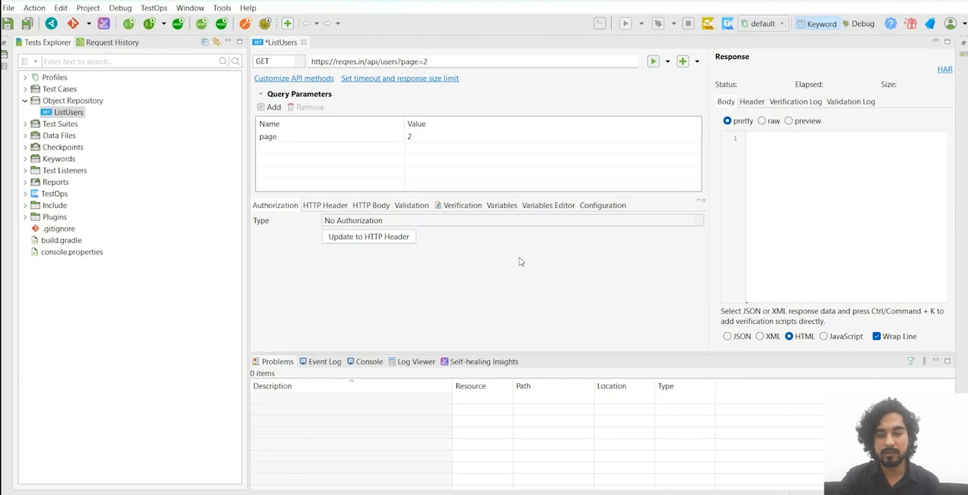
left_click(326, 205)
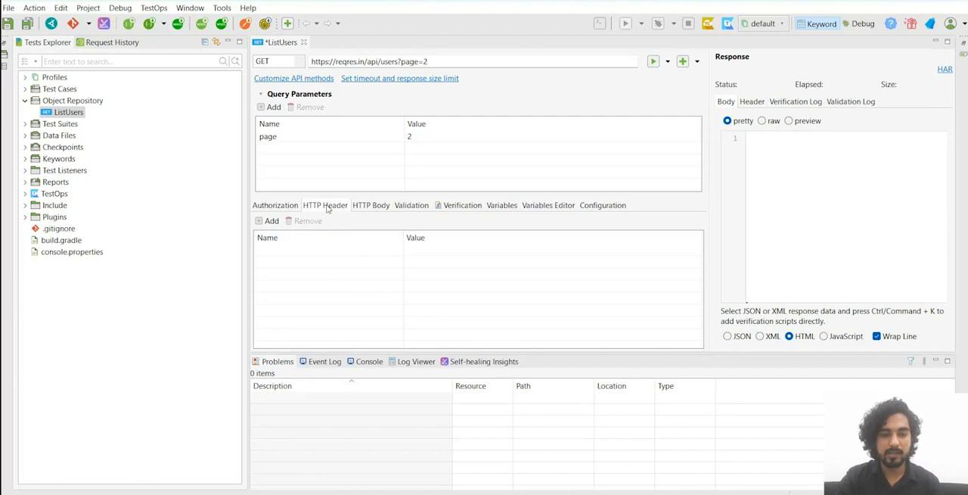
Step: Examine the request's HTTP body options against the reqres.in List Users sample, and look at its validation settings
left_click(372, 212)
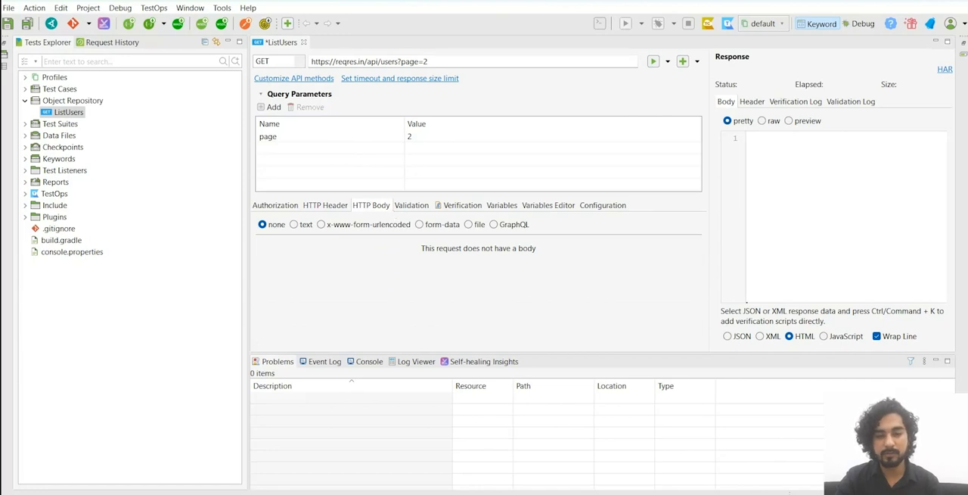
key("alt+Tab")
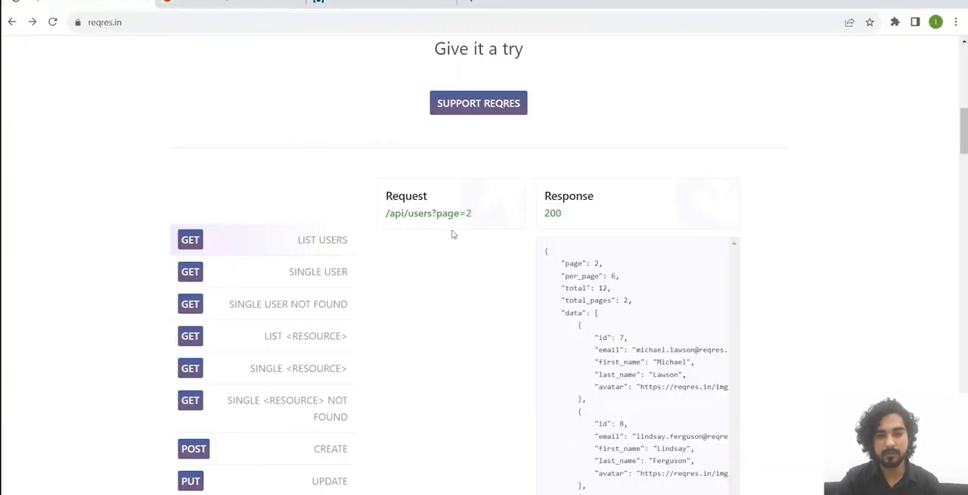
key("alt+Tab")
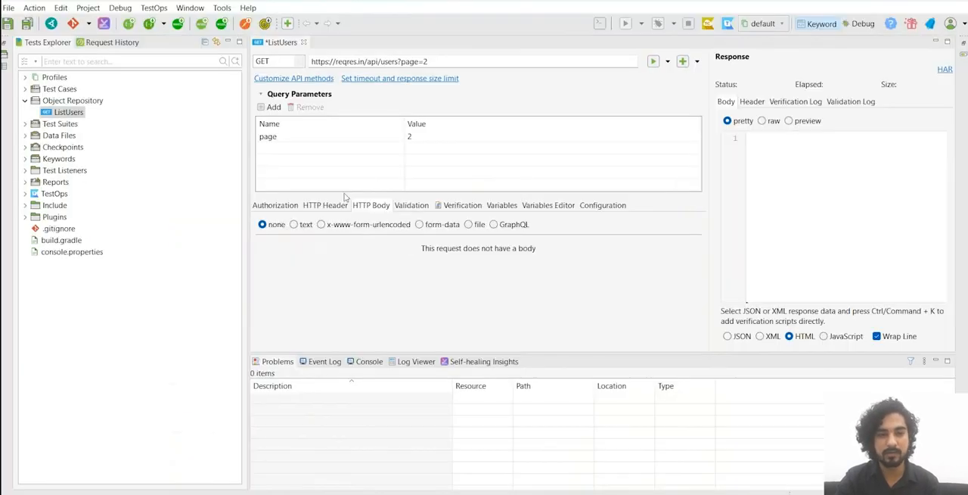
left_click(410, 209)
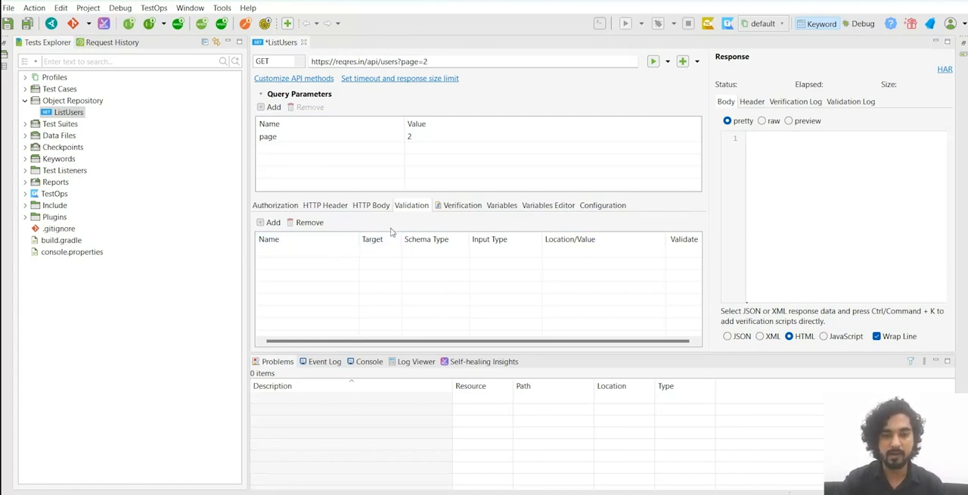
Step: Review the ListUsers request's verification script and the available code snippets
left_click(469, 206)
scroll(476, 265, "down", 1)
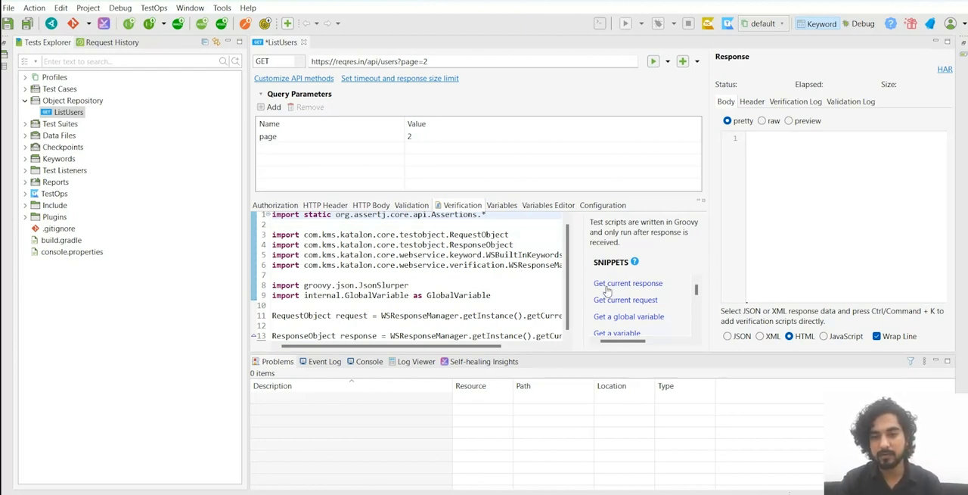
scroll(657, 286, "down", 1)
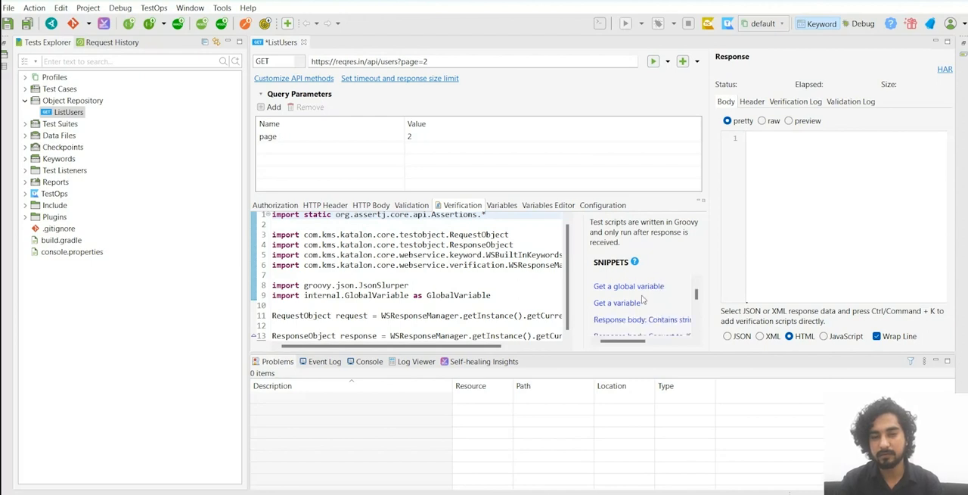
scroll(639, 299, "up", 1)
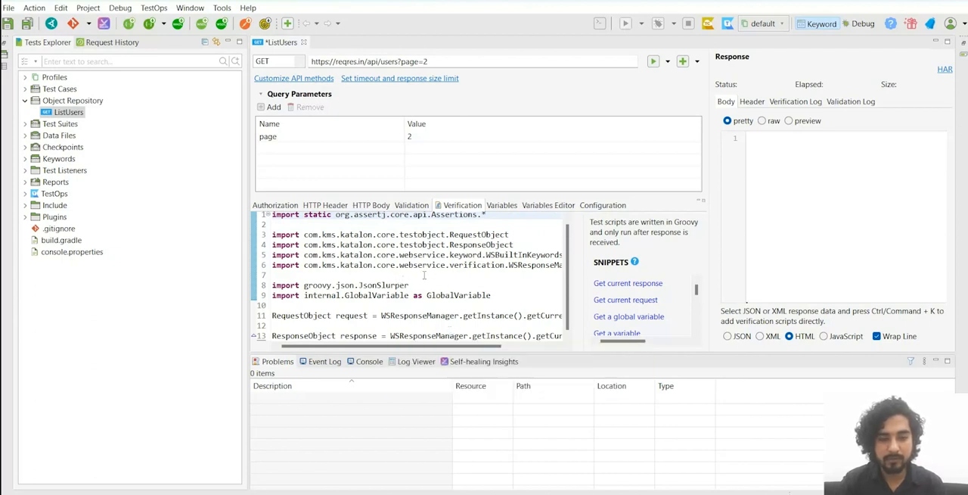
Step: Review the request's variables, variables editor and configuration options, and return to its authorization settings
left_click(502, 205)
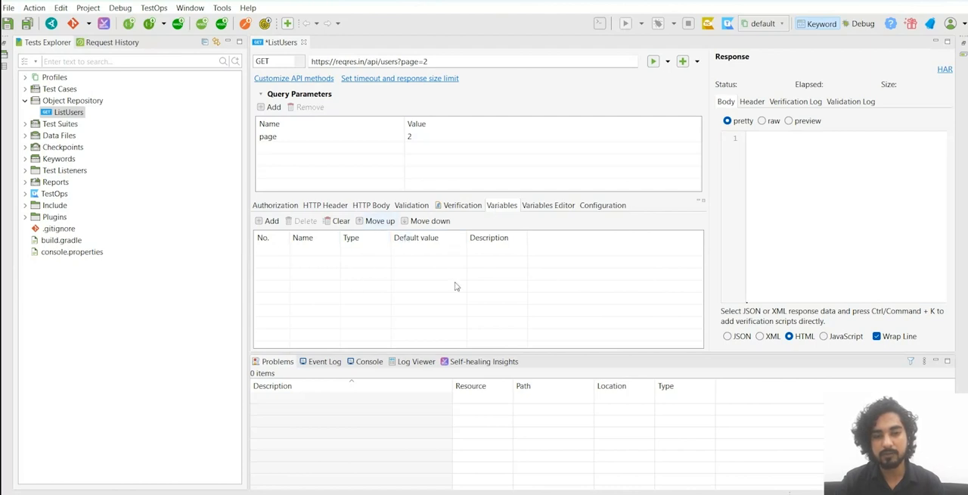
left_click(566, 206)
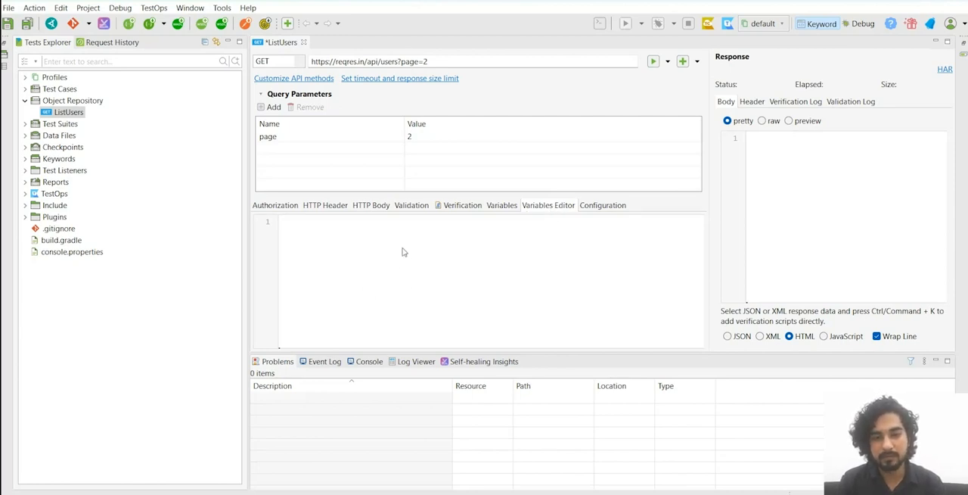
left_click(492, 206)
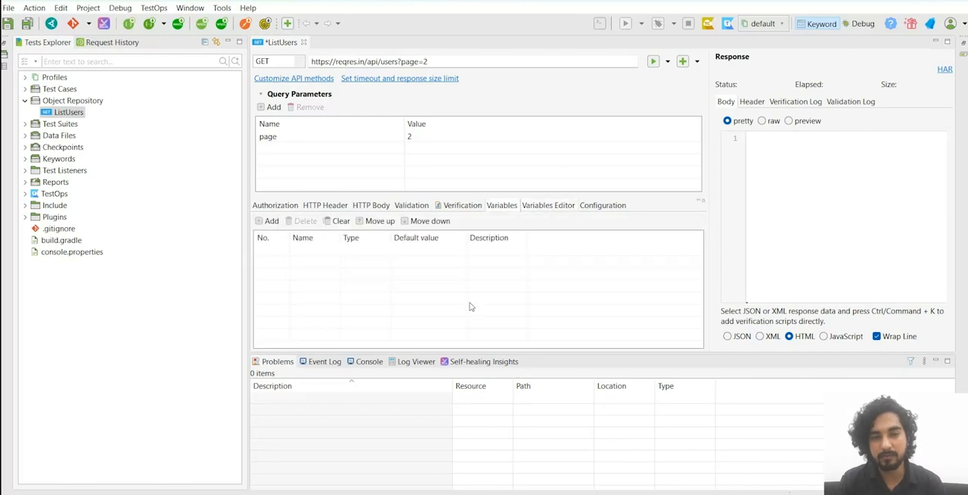
left_click(537, 208)
left_click(605, 207)
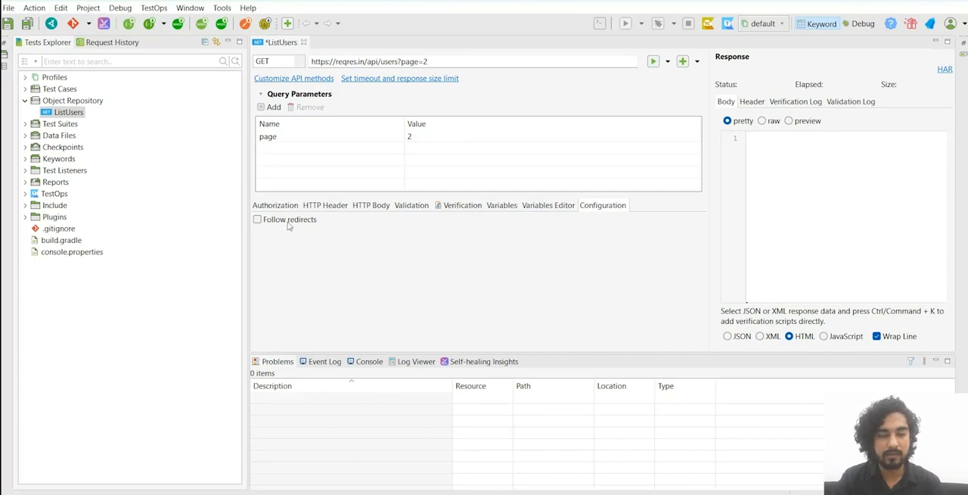
left_click(270, 208)
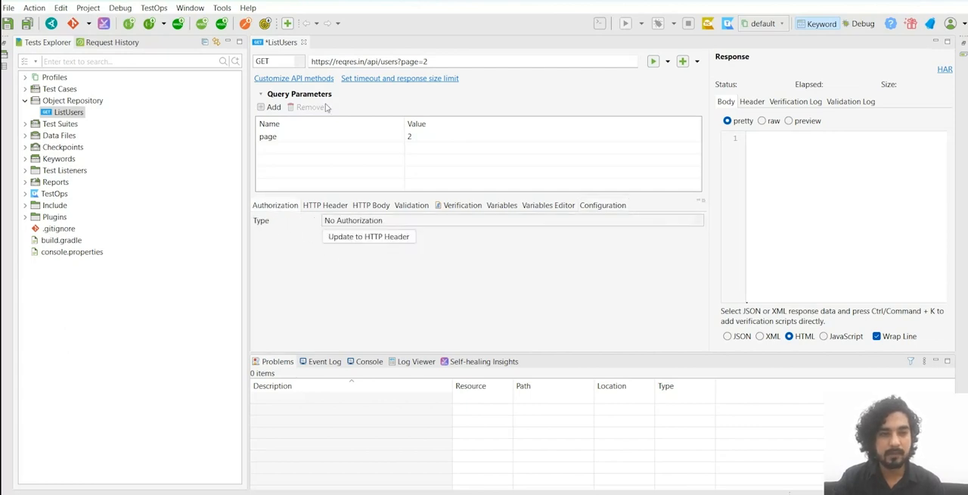
Step: Send the ListUsers request with its changes saved, and compare the response body with the sample on reqres.in
left_click(653, 62)
left_click(554, 258)
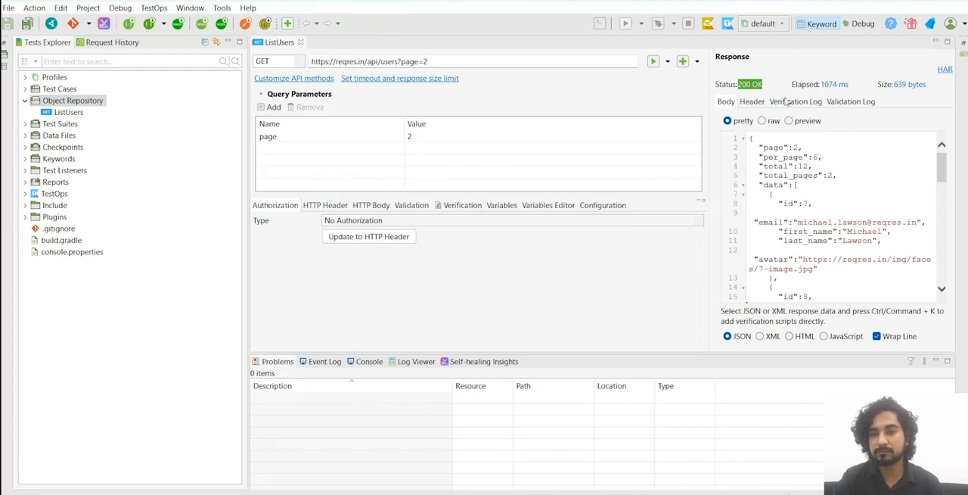
scroll(814, 179, "down", 3)
scroll(815, 196, "down", 6)
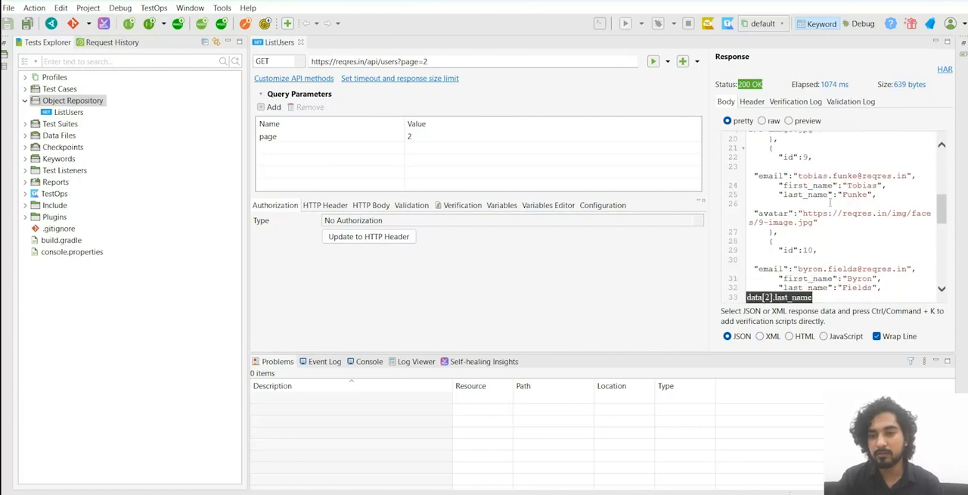
scroll(819, 226, "up", 9)
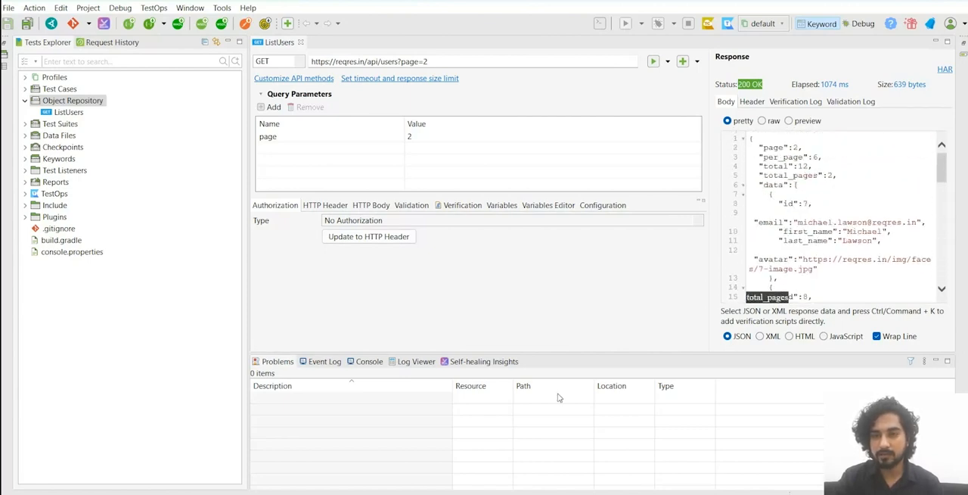
key("alt+Tab")
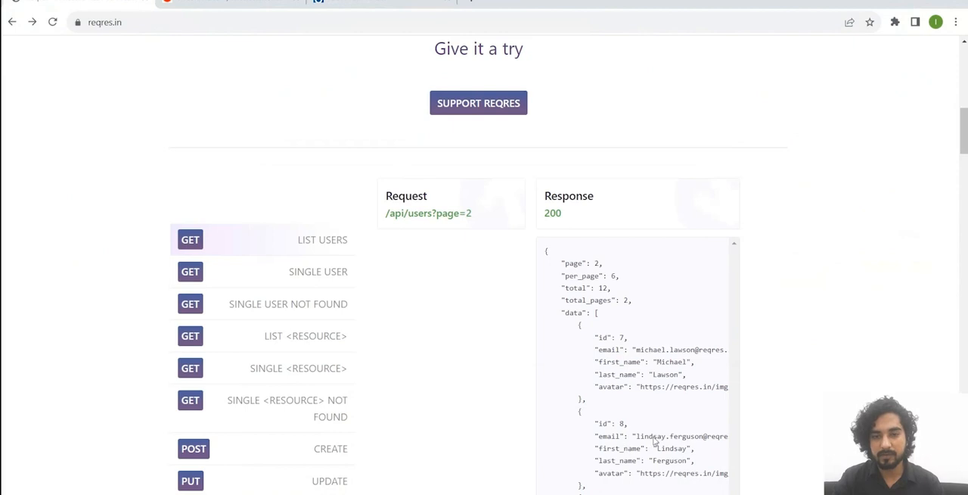
key("alt+Tab")
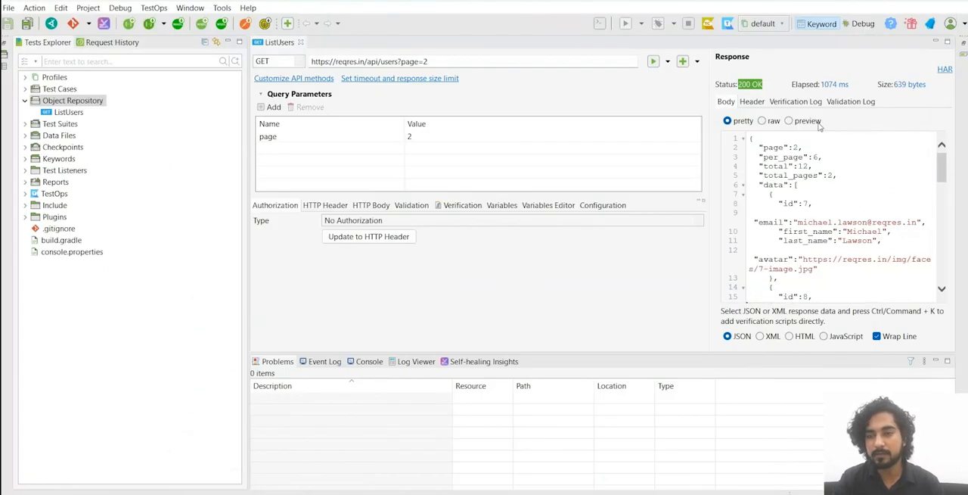
Step: Examine the response's headers, verification log and validation log
left_click(751, 101)
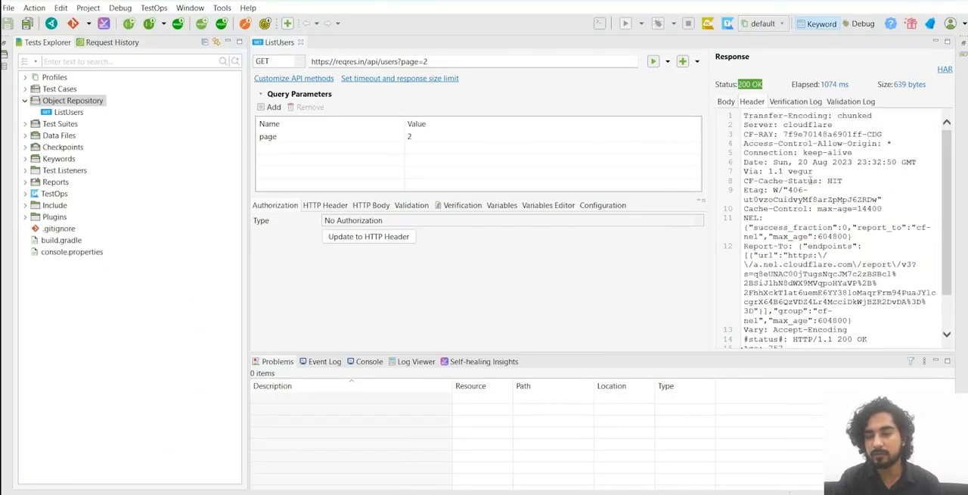
scroll(851, 199, "down", 2)
scroll(852, 193, "up", 2)
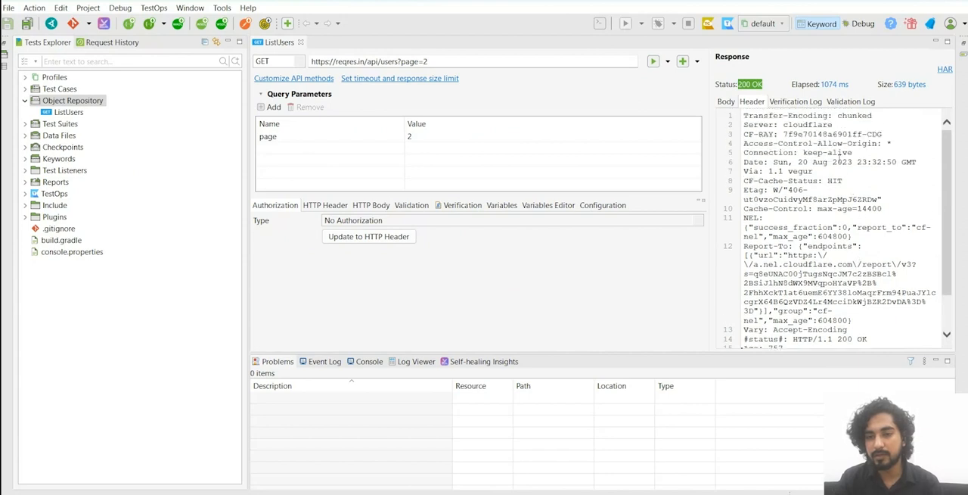
left_click(804, 105)
left_click(867, 103)
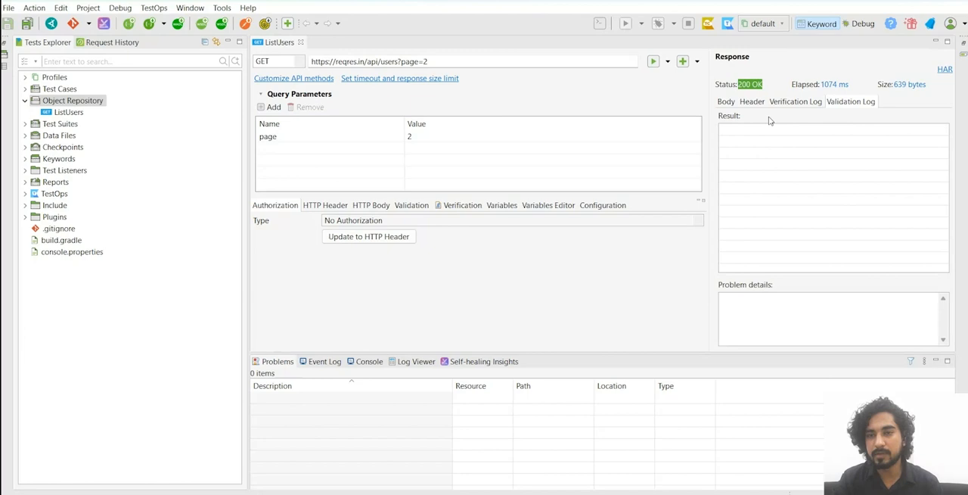
Step: Return to the response body, view it in XML format, and switch the format back to JSON
left_click(728, 102)
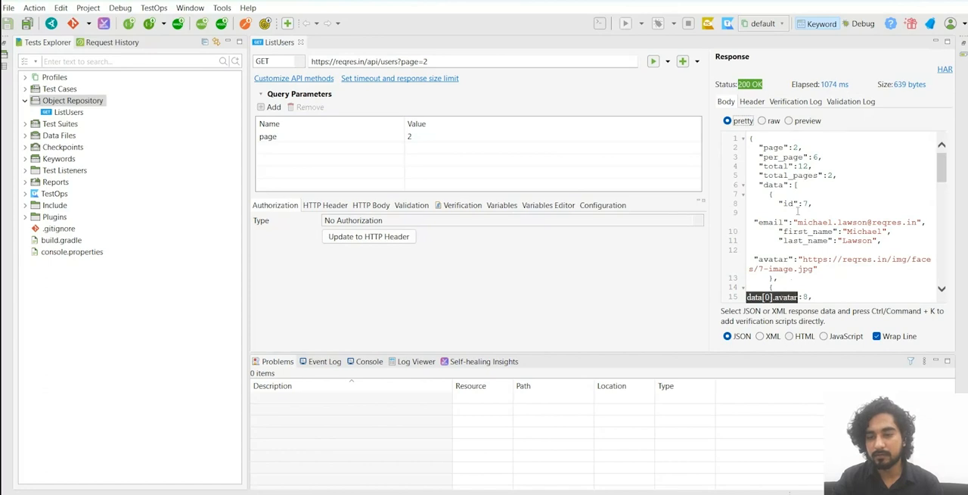
scroll(860, 195, "down", 5)
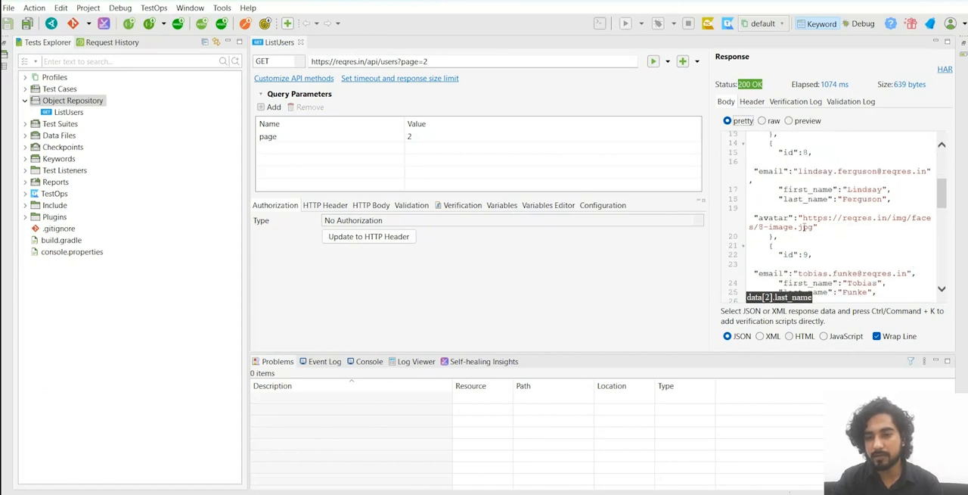
left_click(769, 339)
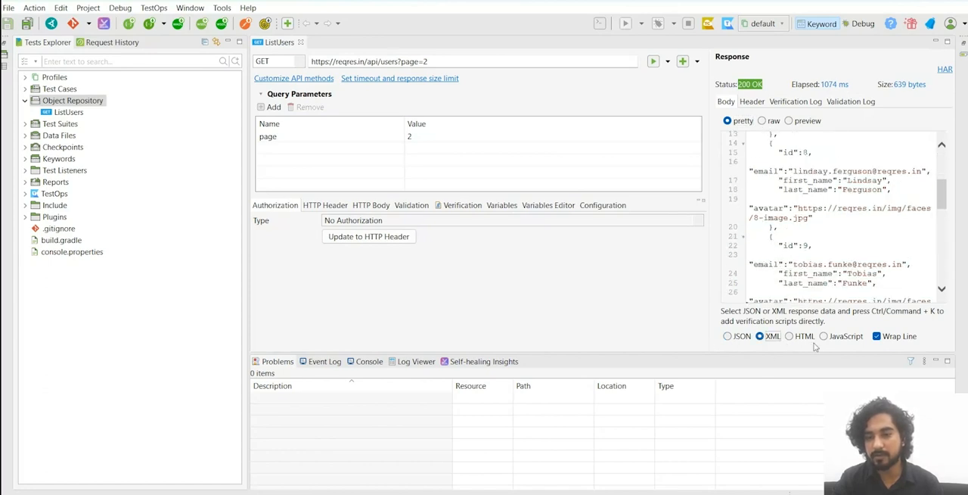
left_click(728, 335)
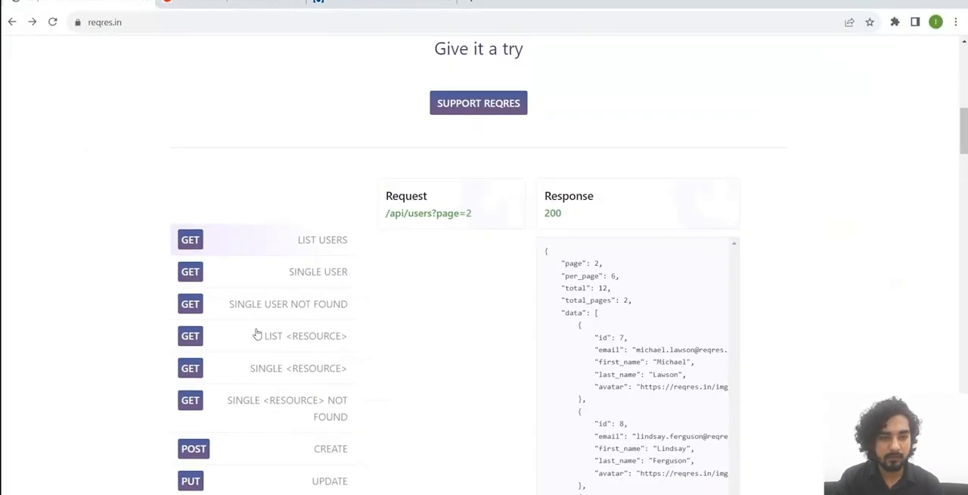
Step: Show the POST CREATE sample on reqres.in in the browser, and return to Katalon Studio
scroll(227, 348, "down", 1)
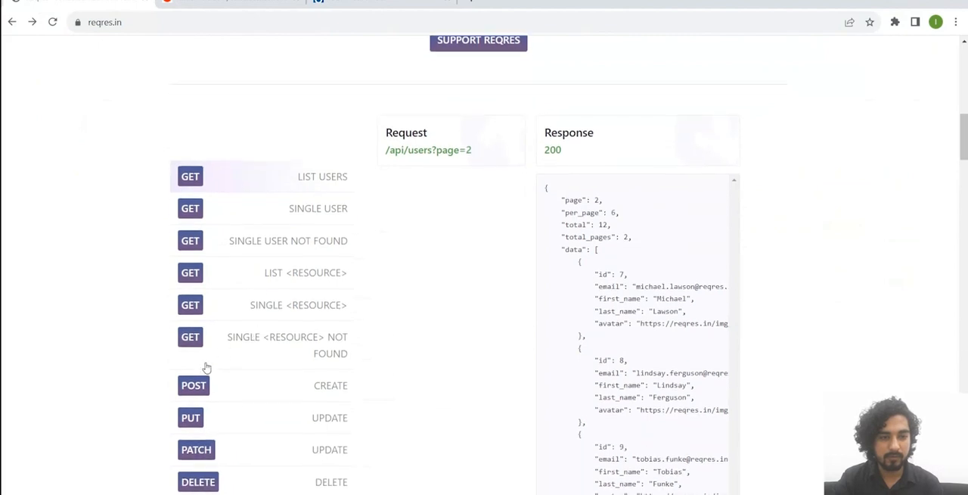
left_click(249, 389)
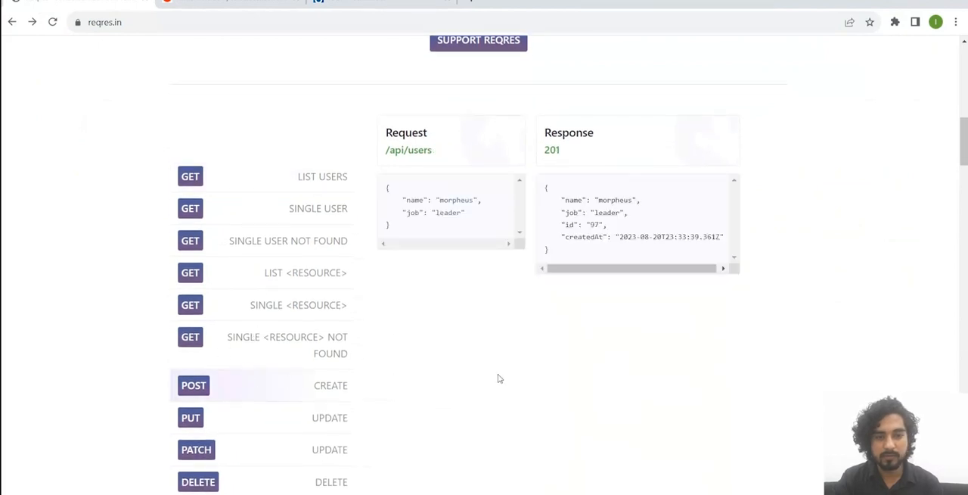
left_click(681, 494)
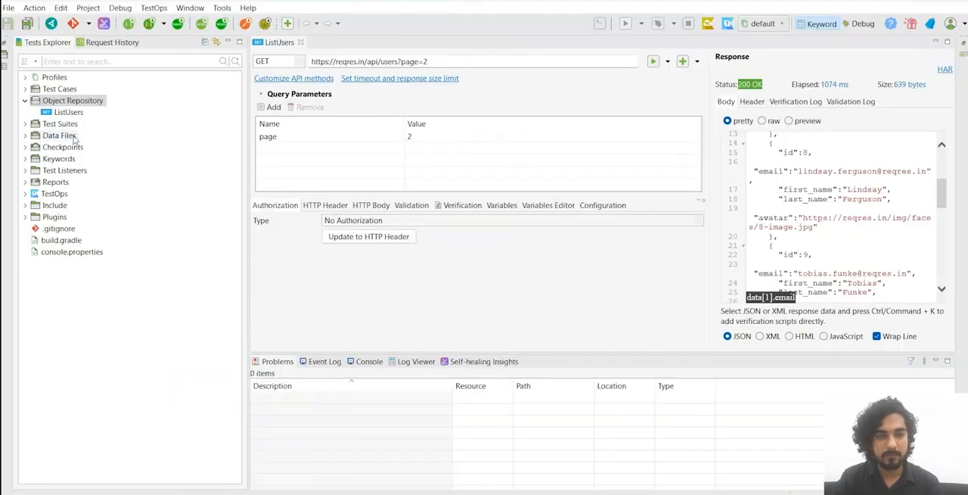
Step: Start a new RESTful web service request in the Object Repository and name it CreateUser
right_click(89, 103)
mouse_move(209, 122)
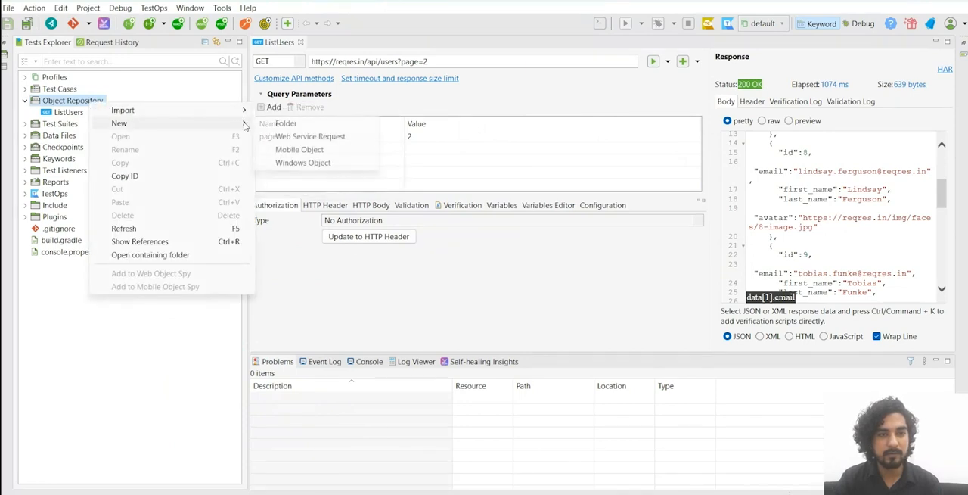
left_click(322, 139)
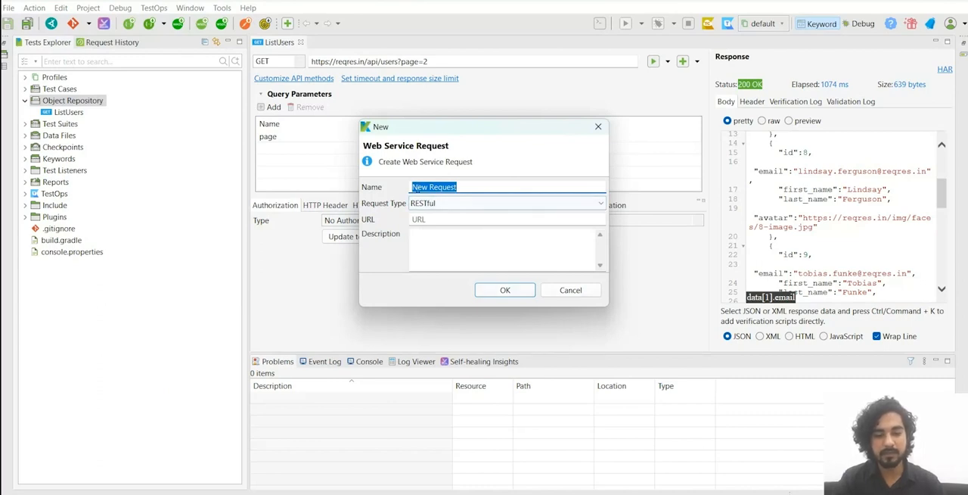
type("CreateUser")
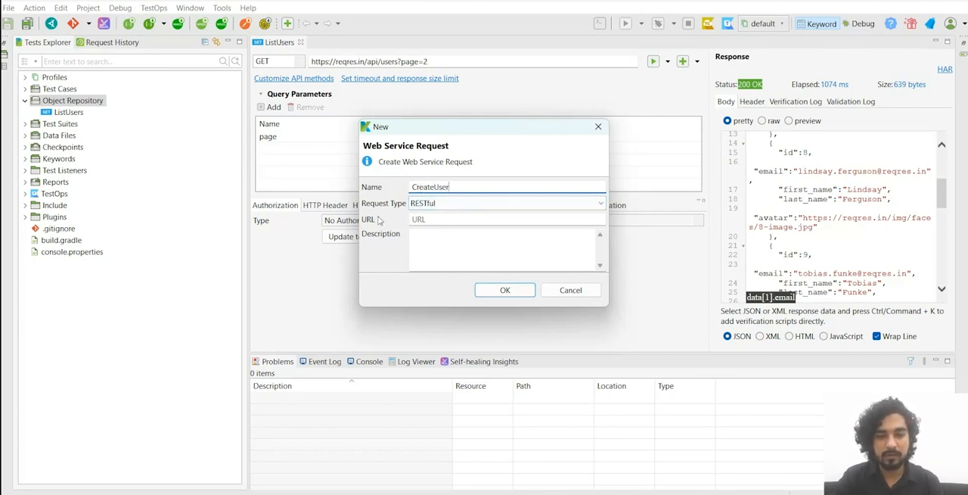
Step: Copy the CREATE sample's request link from reqres.in, enter it as the CreateUser URL in Katalon Studio, and create the request
key("alt+Tab")
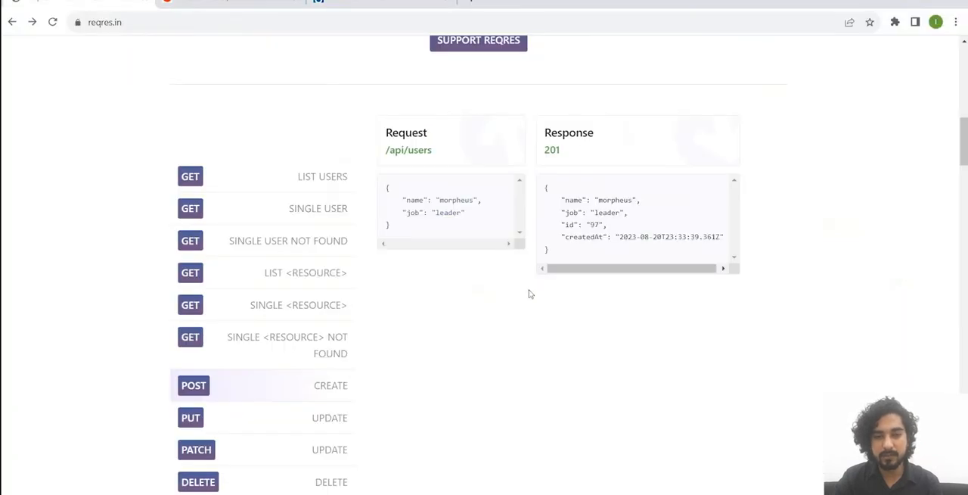
right_click(419, 160)
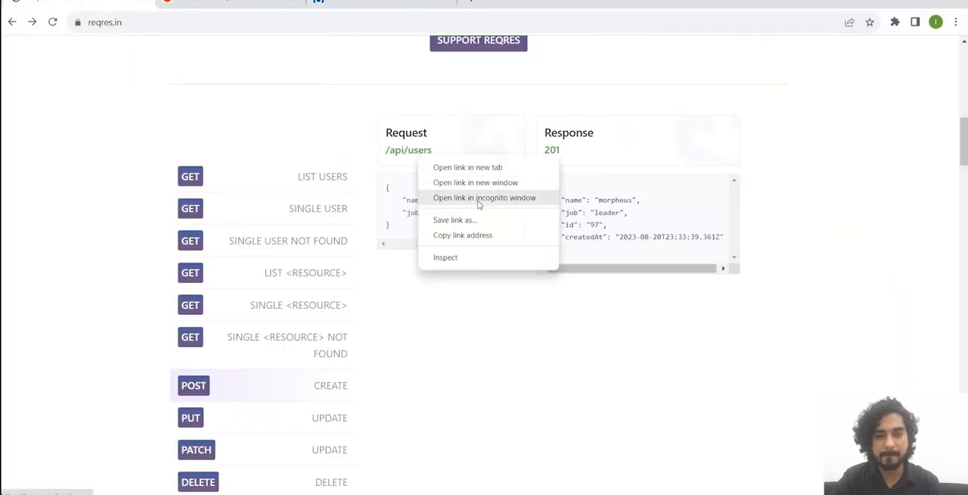
left_click(482, 238)
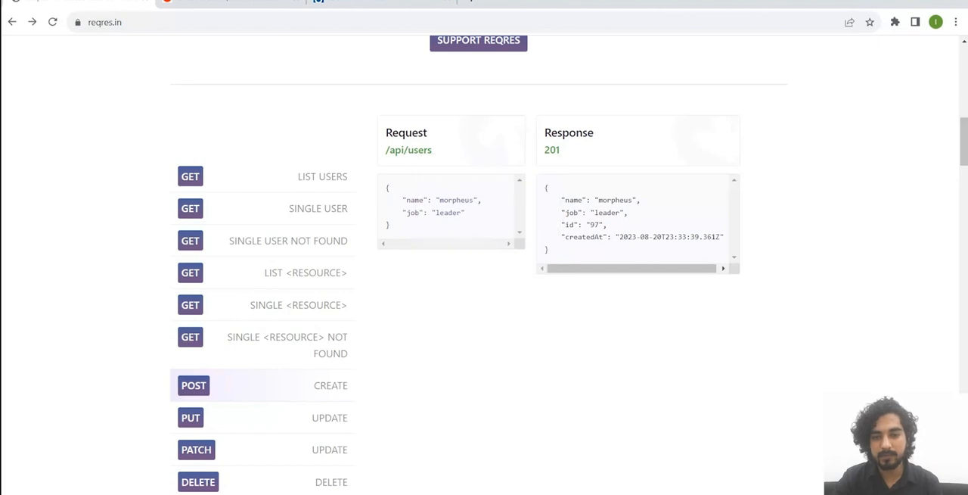
key("alt+Tab")
left_click(440, 219)
key("ctrl+v")
left_click(503, 289)
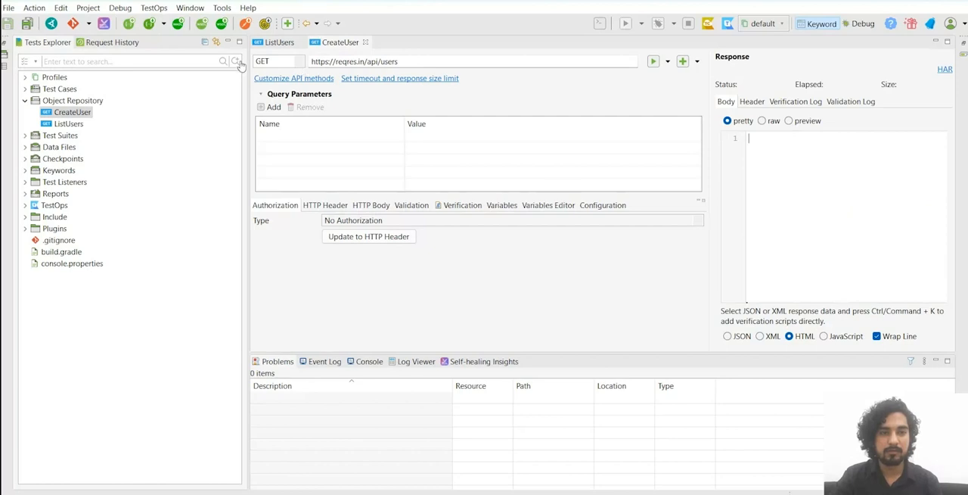
Step: Set the CreateUser request method to POST, check its HTTP headers and open its HTTP body settings
left_click(301, 64)
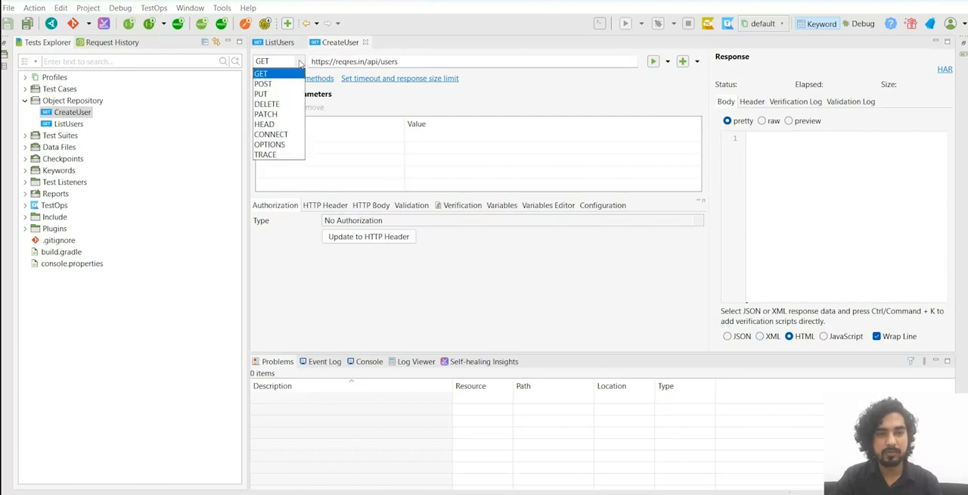
left_click(263, 84)
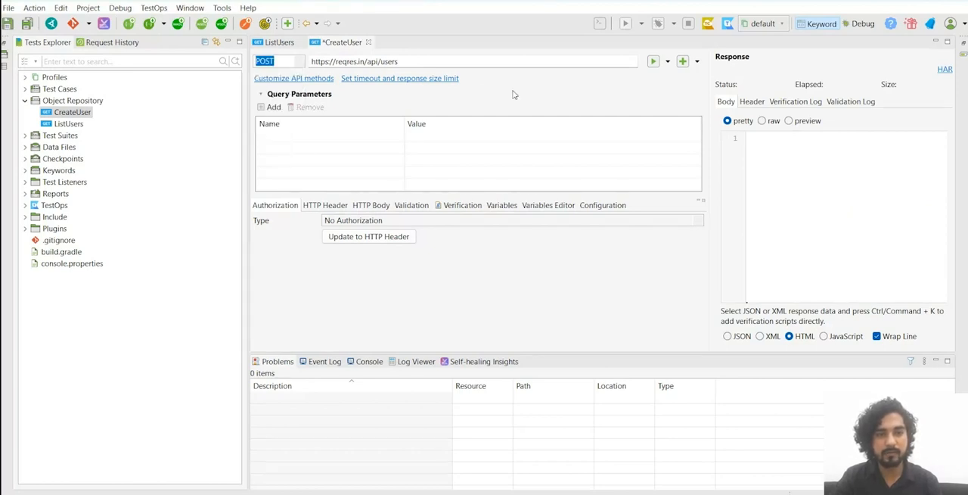
key("Tab")
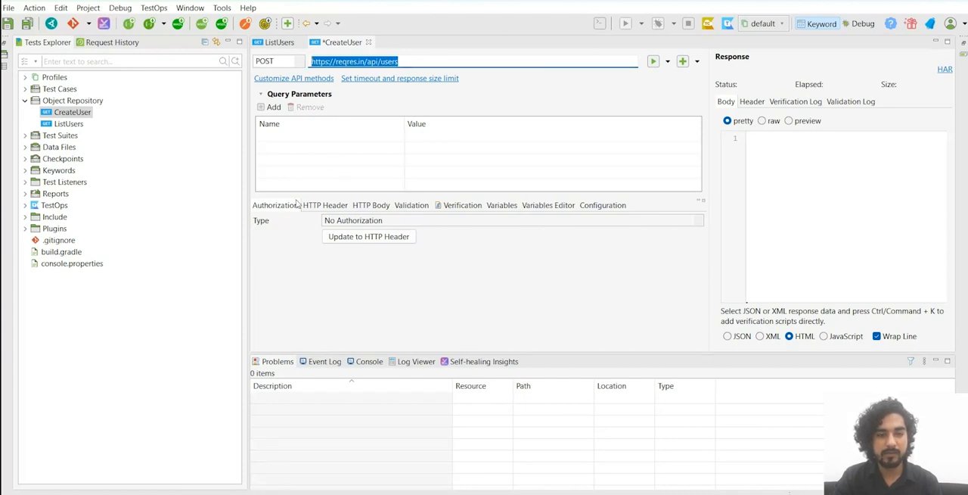
left_click(326, 205)
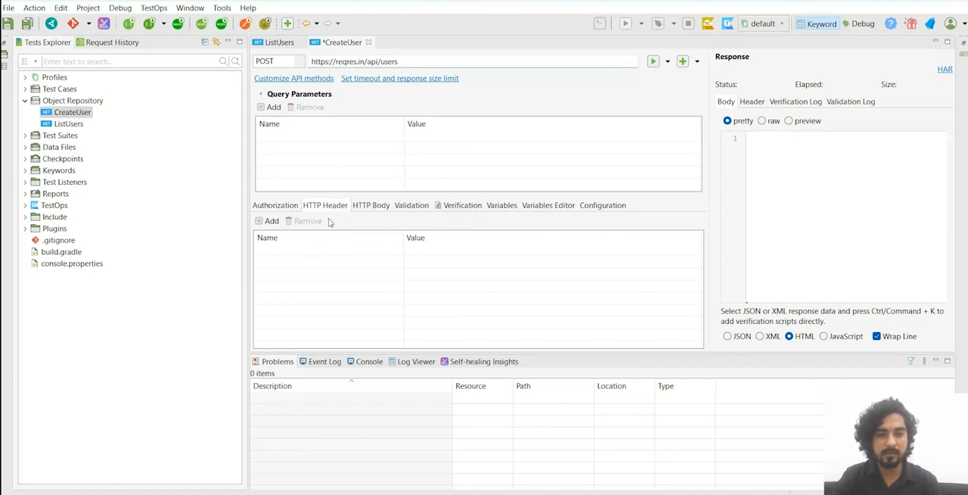
left_click(376, 208)
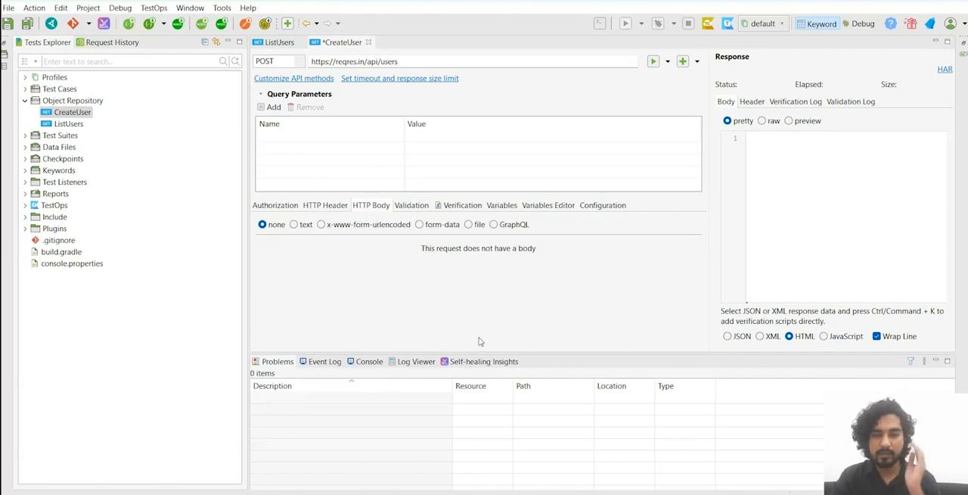
Step: Copy the CREATE sample's request body from reqres.in in the browser and paste it in Katalon Studio as a JSON text body for CreateUser
key("alt+Tab")
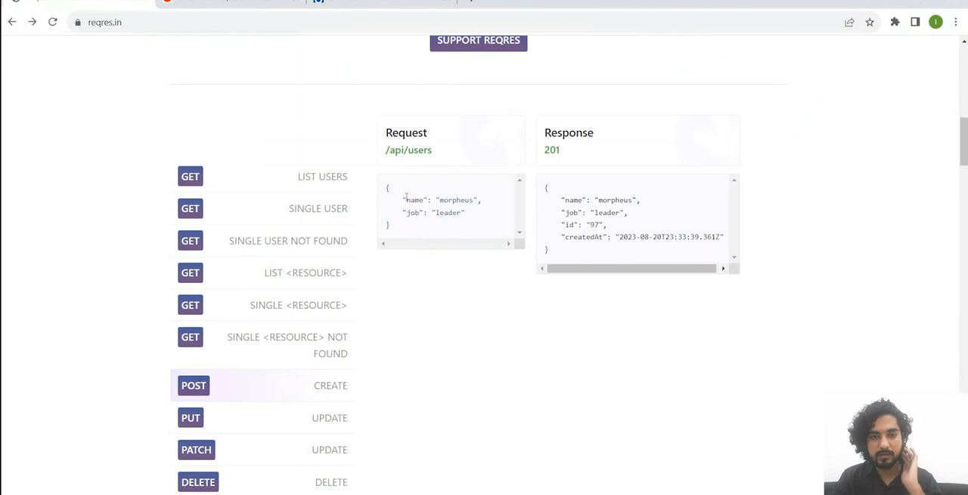
left_click_drag(390, 222, 383, 189)
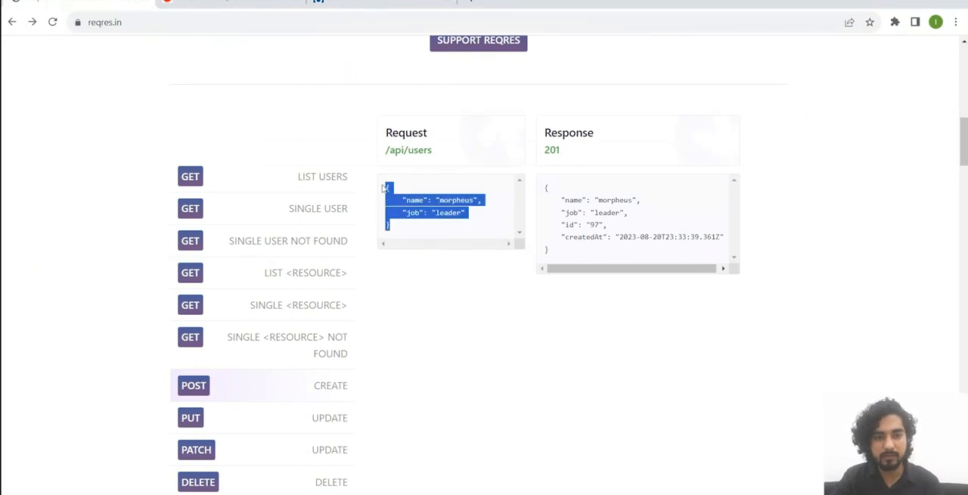
left_click(407, 230)
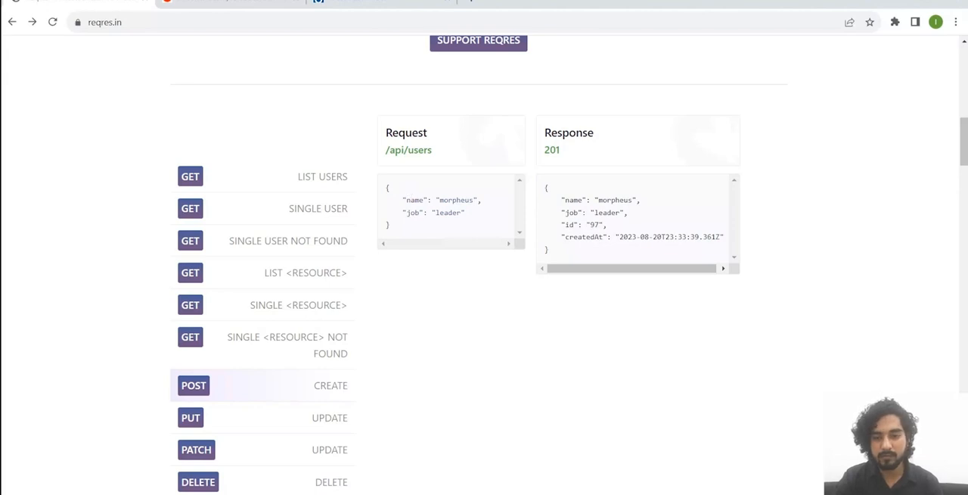
left_click(682, 493)
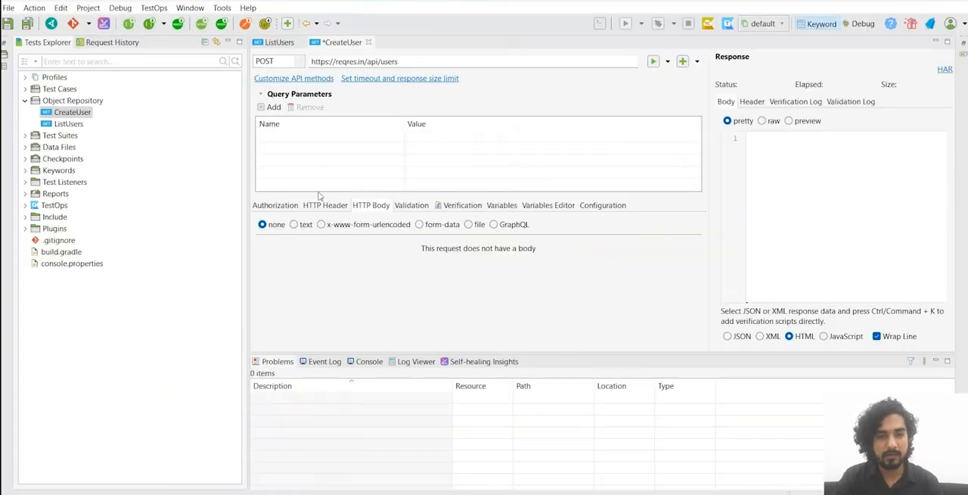
left_click(301, 226)
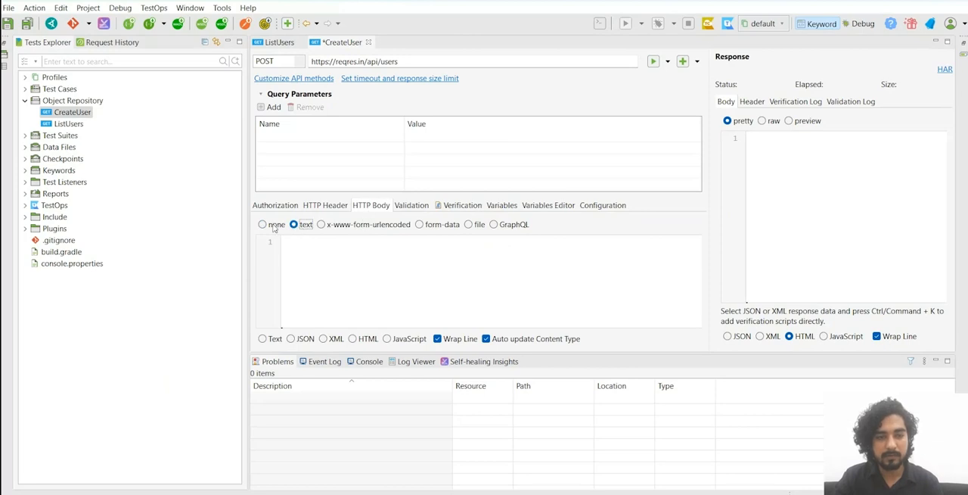
left_click(295, 341)
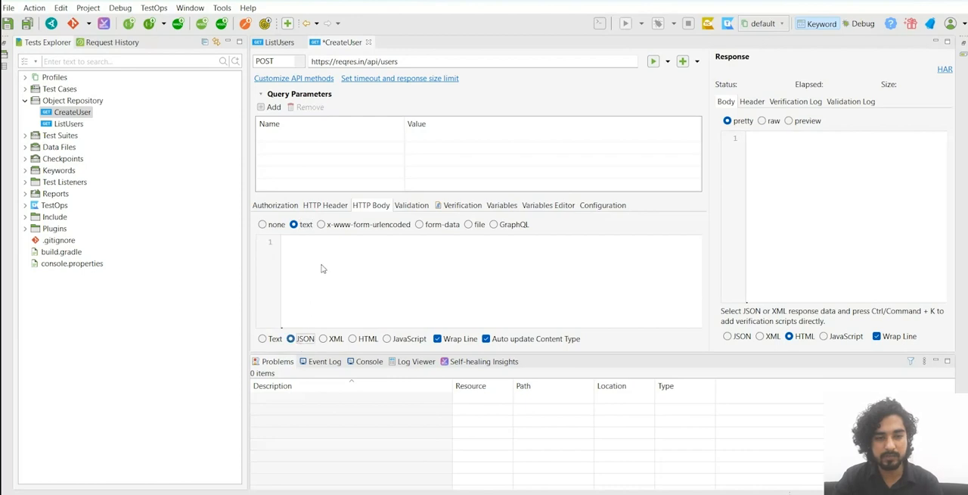
key("ctrl+v")
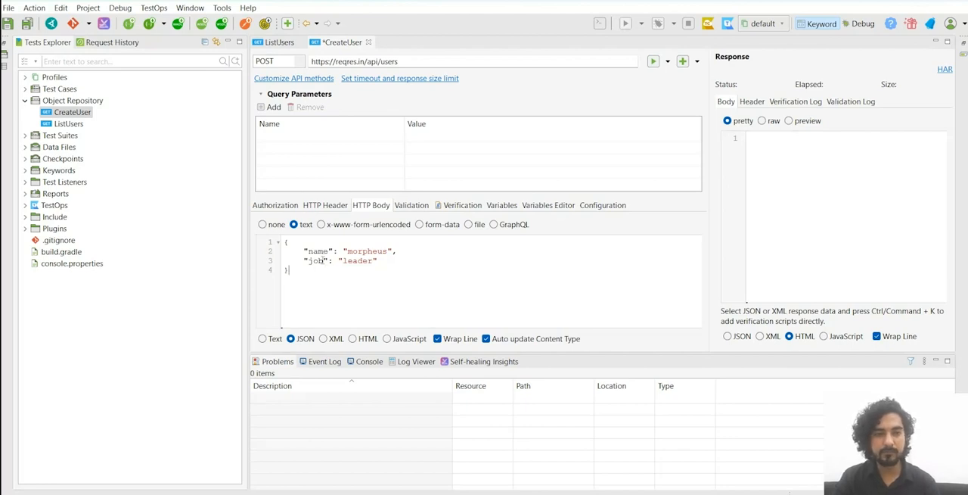
Step: Compare the CreateUser request's HTTP header with its JSON body, and save the request
left_click(335, 210)
left_click(364, 209)
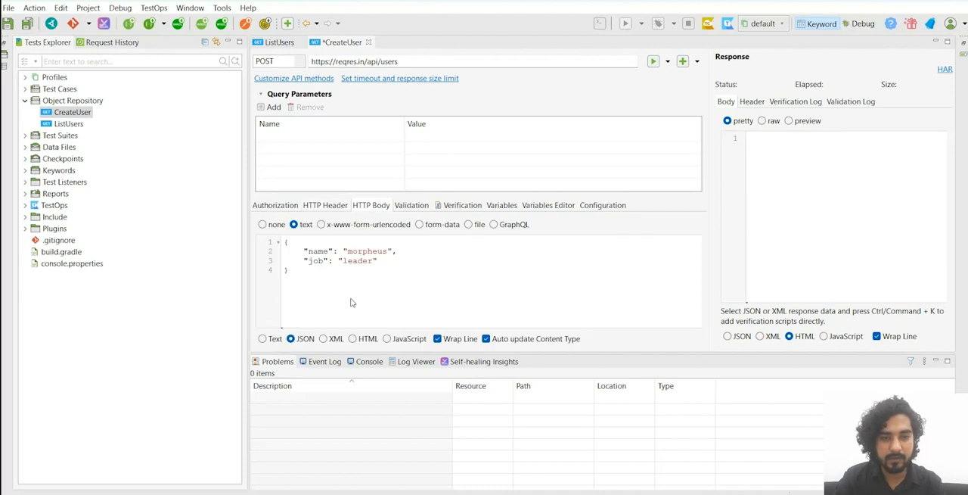
left_click(329, 207)
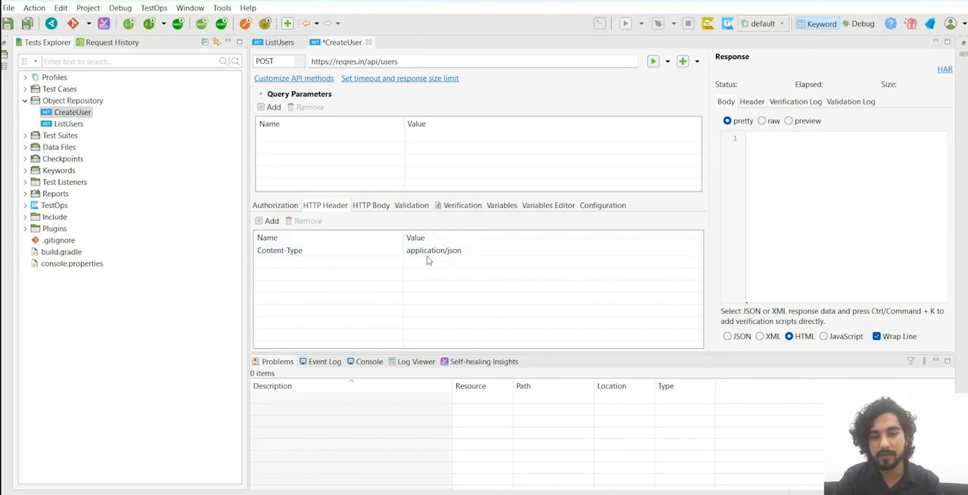
left_click(372, 206)
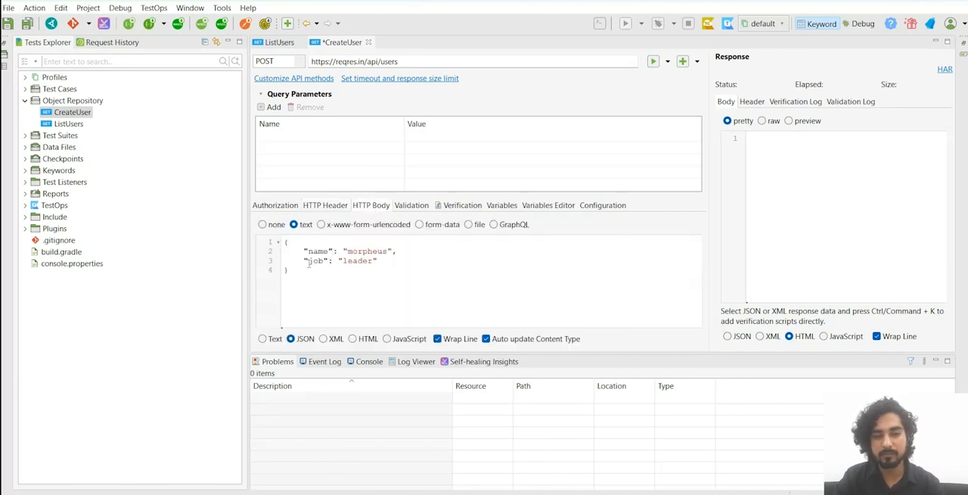
left_click(324, 208)
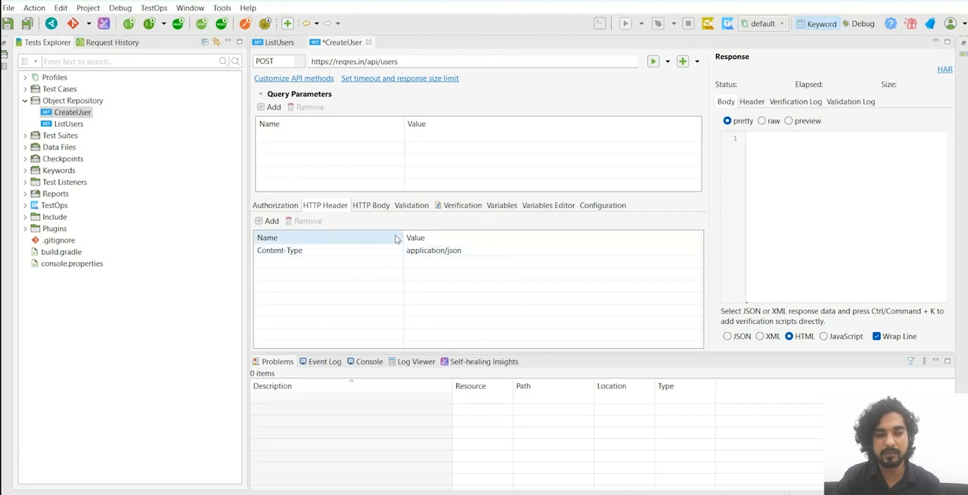
left_click(372, 208)
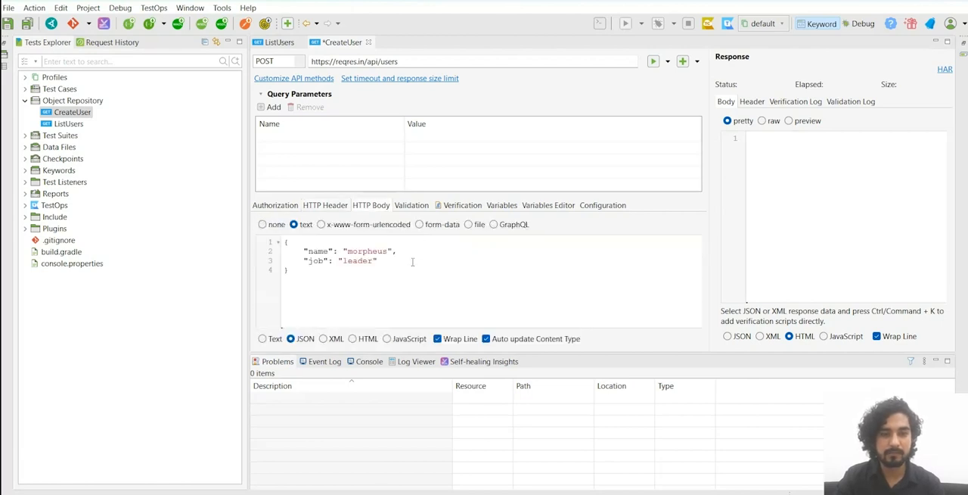
key("ctrl+s")
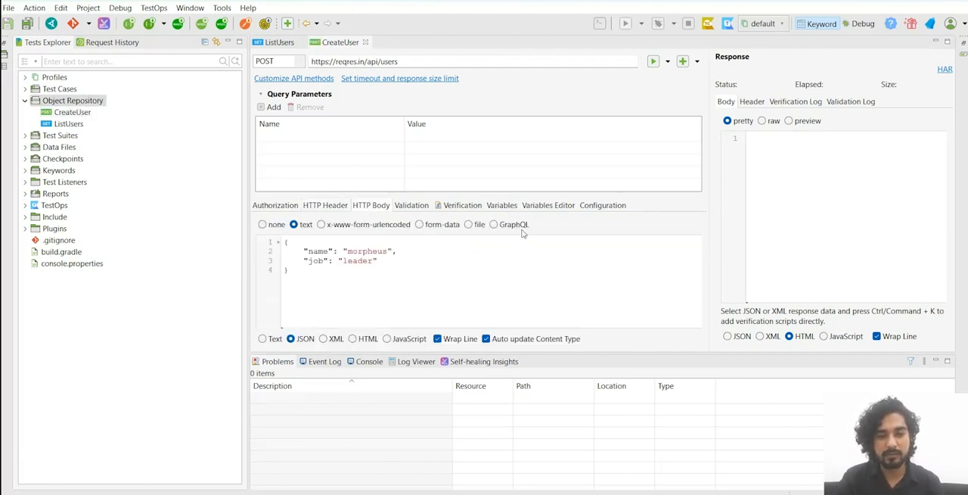
Step: Look through CreateUser's validation, verification, variables, configuration, header and authorization settings, and run the request
left_click(412, 211)
left_click(439, 211)
left_click(503, 210)
left_click(603, 208)
left_click(319, 208)
left_click(286, 209)
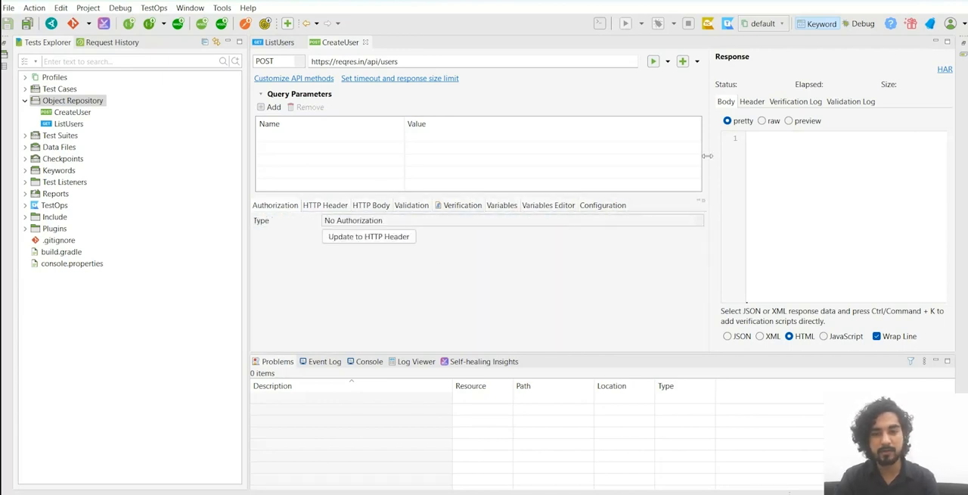
left_click(653, 61)
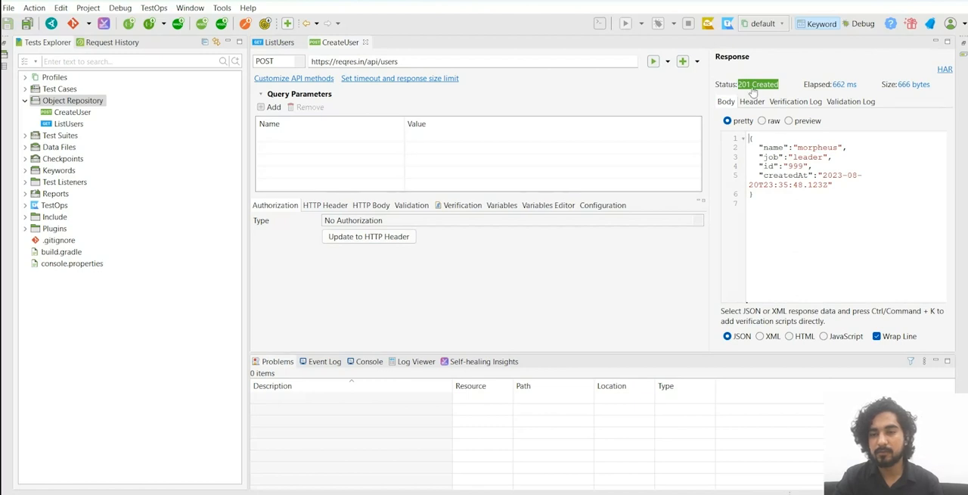
Step: Compare the CreateUser response body with the CREATE sample response on reqres.in in the browser, and return to Katalon Studio
left_click_drag(713, 151, 713, 143)
left_click(788, 183)
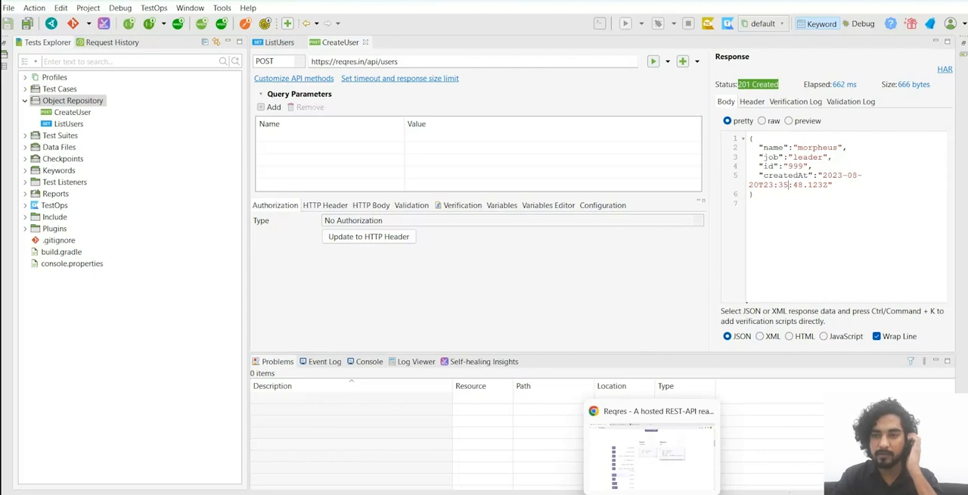
left_click(652, 492)
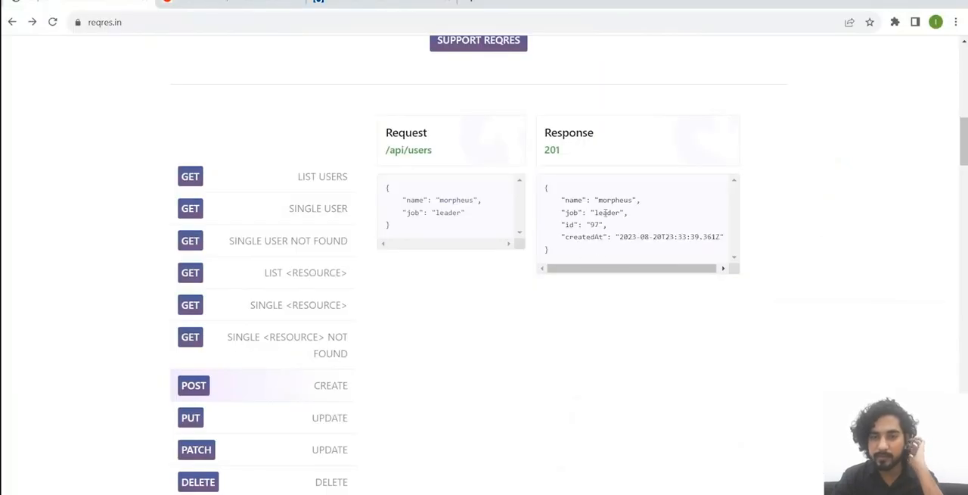
left_click_drag(667, 237, 666, 188)
left_click(677, 334)
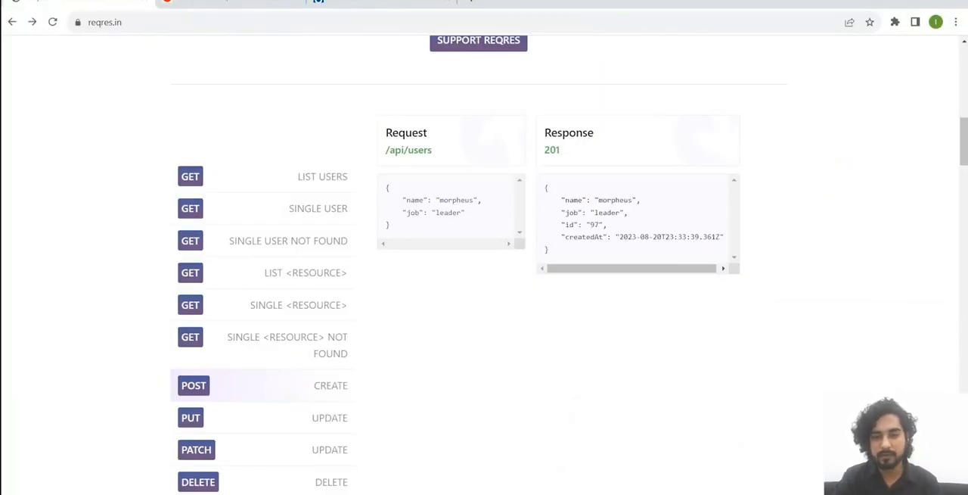
key("alt+Tab")
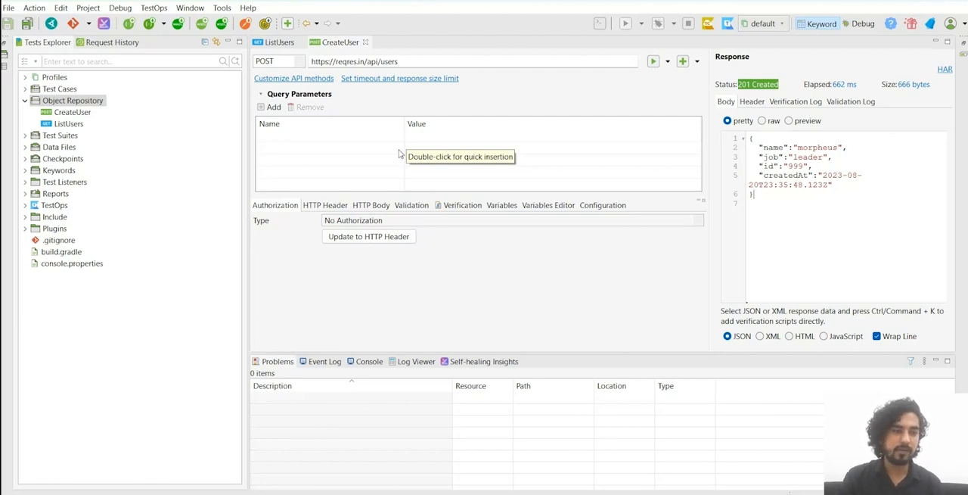
Step: Collapse the Object Repository, show the ListUsers request, and create a test case named GetListUsersAndVerifyStatusCode
left_click(24, 101)
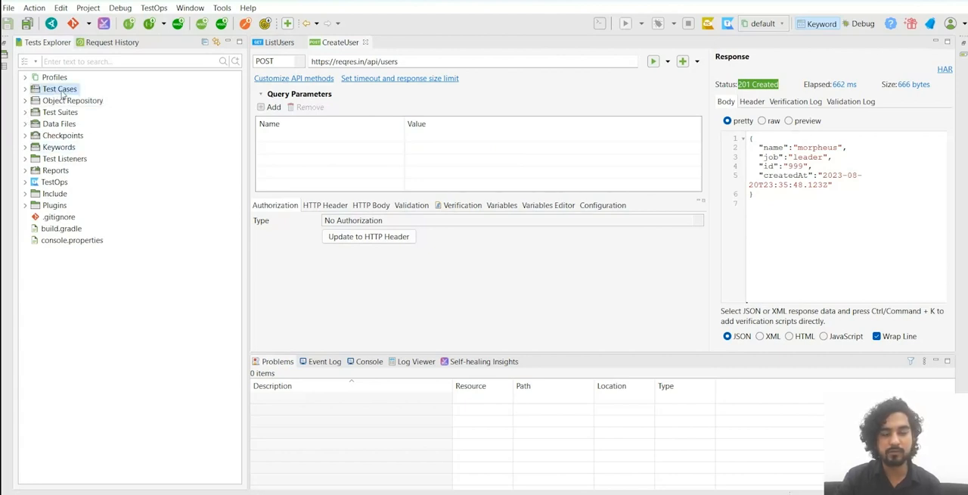
left_click(286, 42)
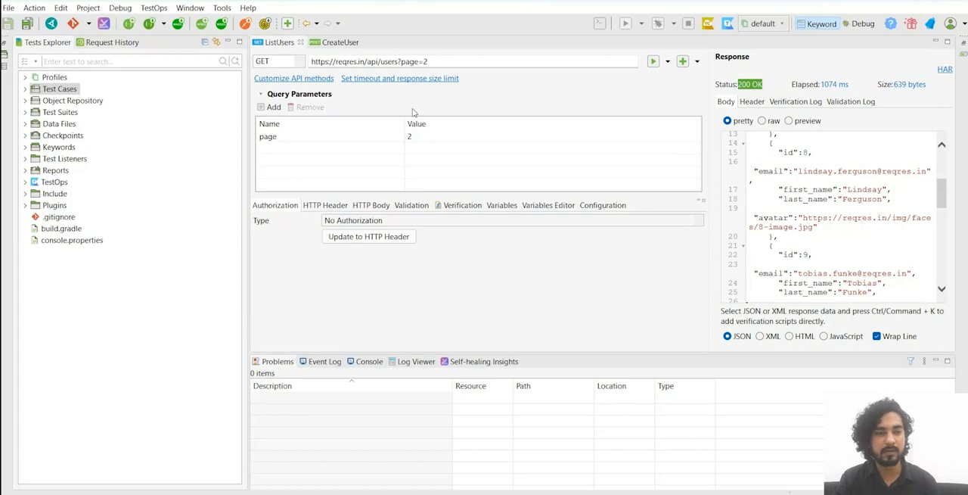
right_click(76, 89)
mouse_move(193, 97)
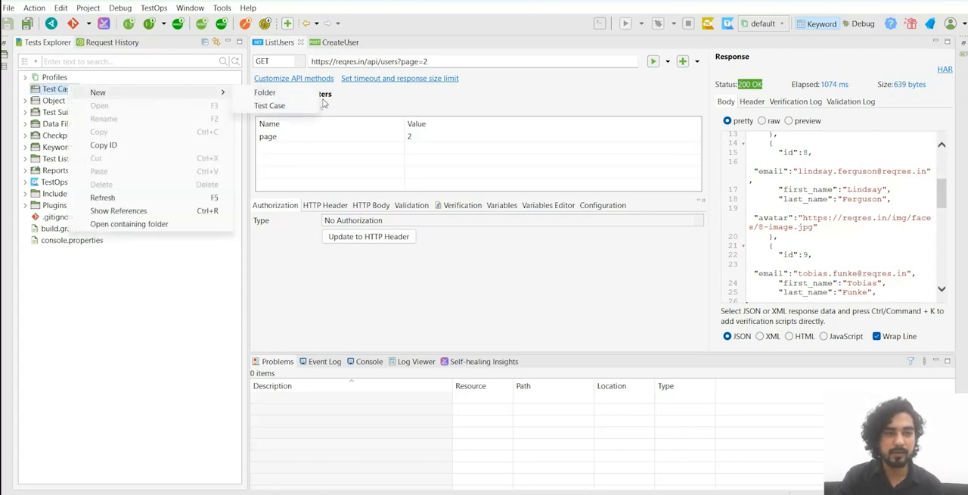
left_click(299, 106)
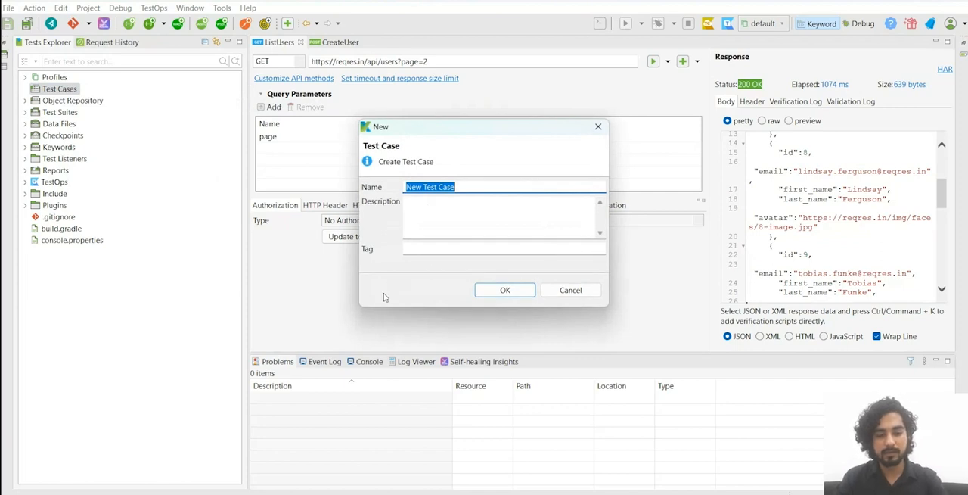
type("GetListUsersAndVerifyStatusCode")
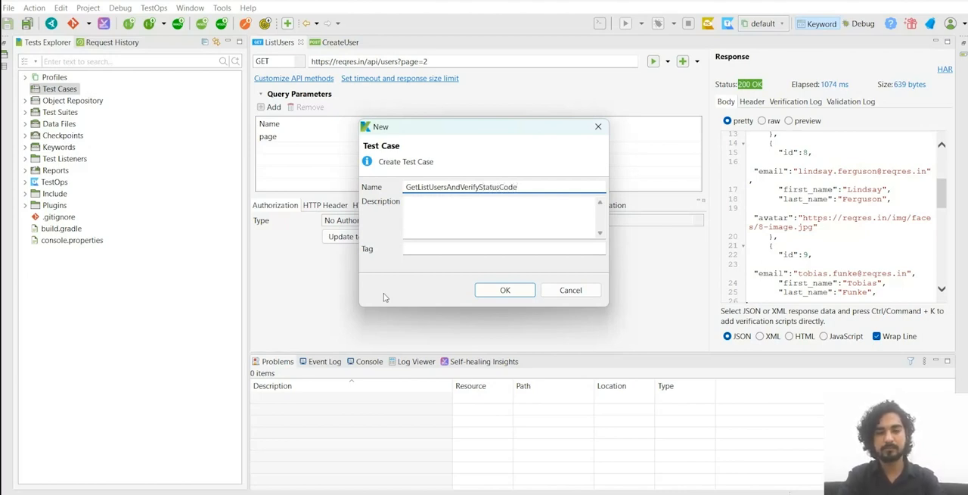
left_click(505, 289)
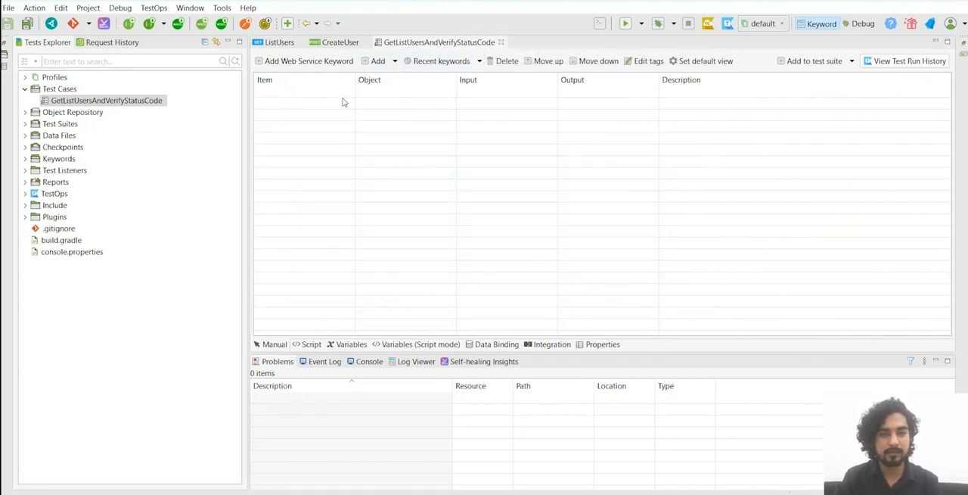
Step: Review the ListUsers request, and return to the GetListUsersAndVerifyStatusCode test case with the Object Repository expanded
left_click(278, 42)
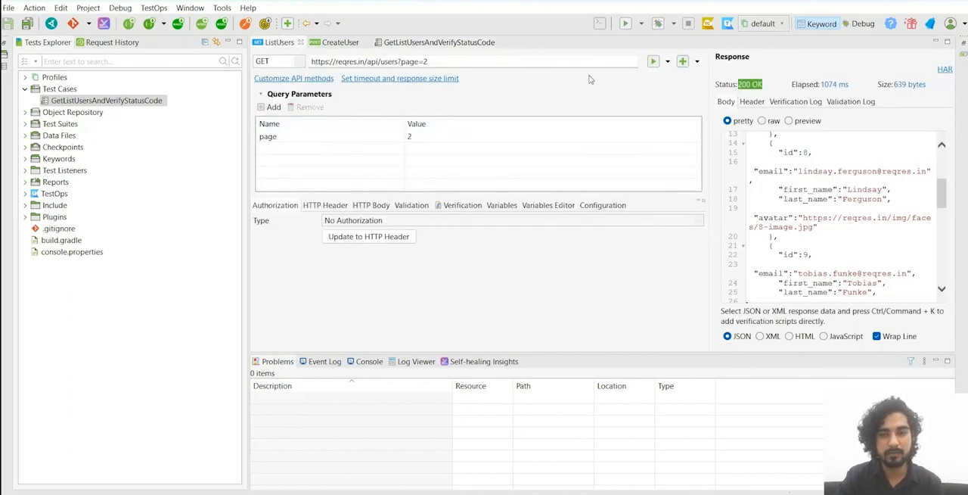
left_click(683, 62)
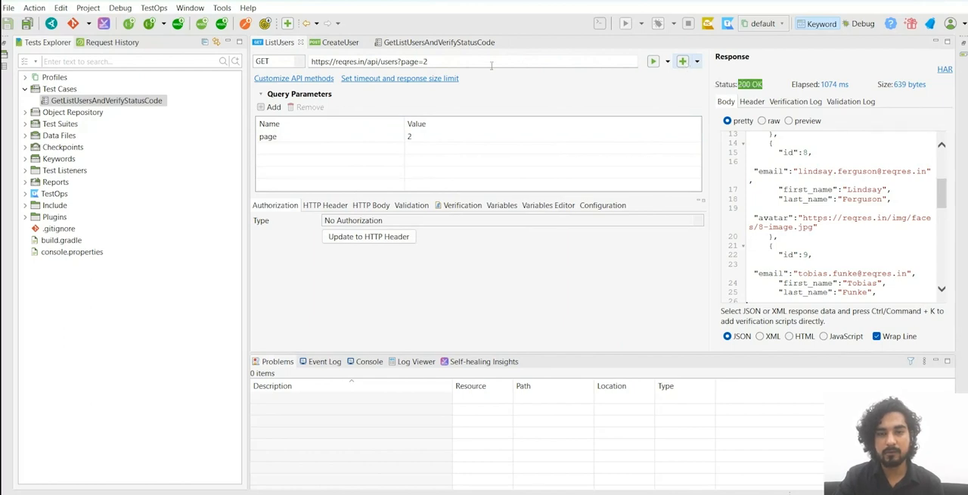
left_click(25, 112)
left_click(71, 124)
left_click(291, 41)
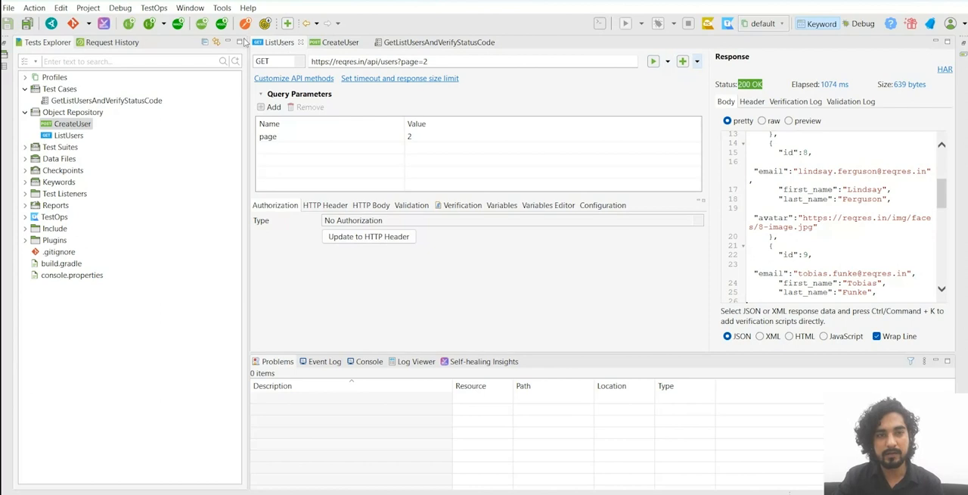
left_click(437, 44)
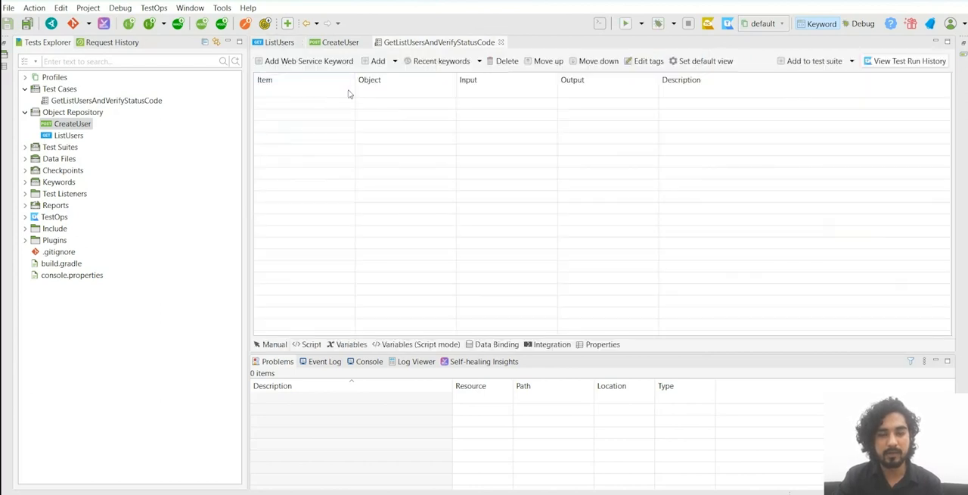
Step: Add a Send Request web service keyword to the test case and assign the ListUsers request as its object
left_click(334, 61)
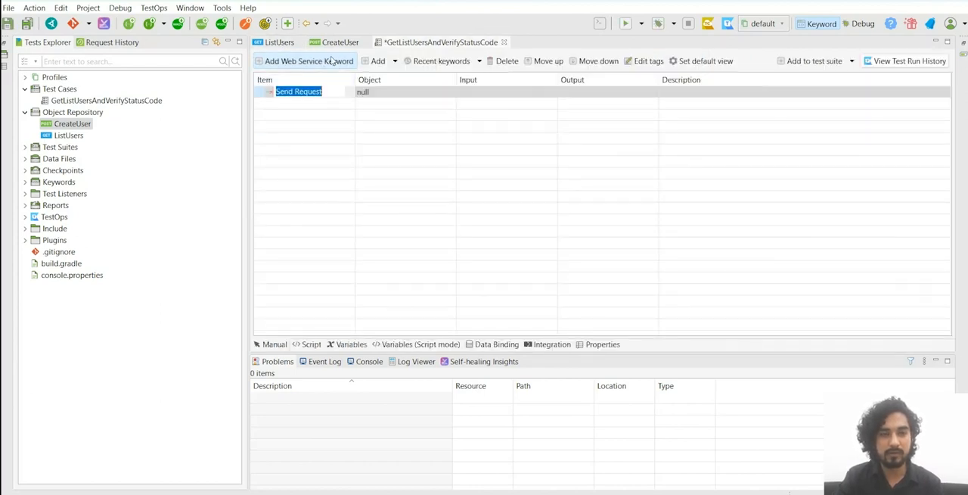
left_click(321, 153)
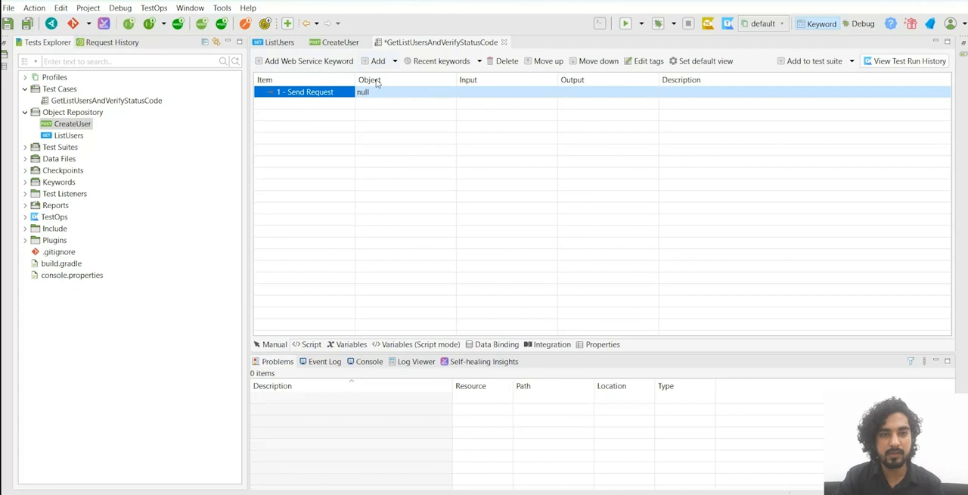
left_click_drag(68, 135, 399, 98)
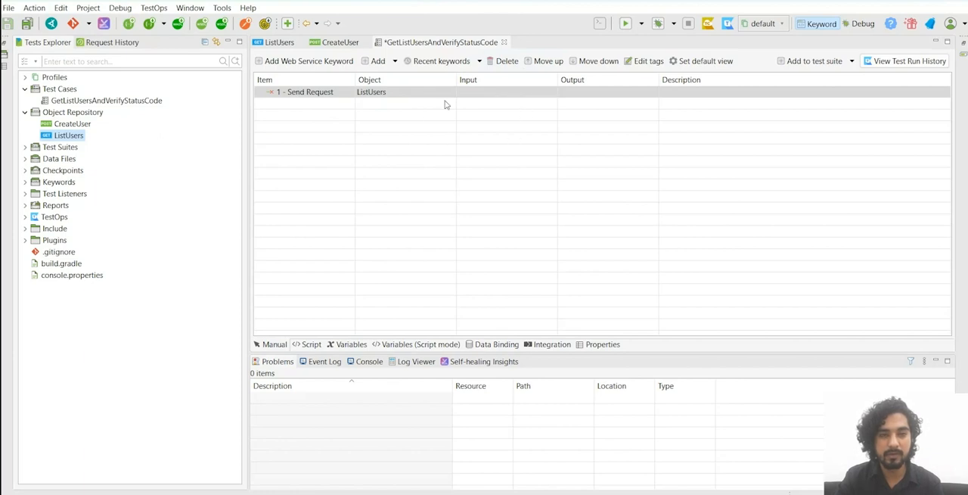
left_click(316, 95)
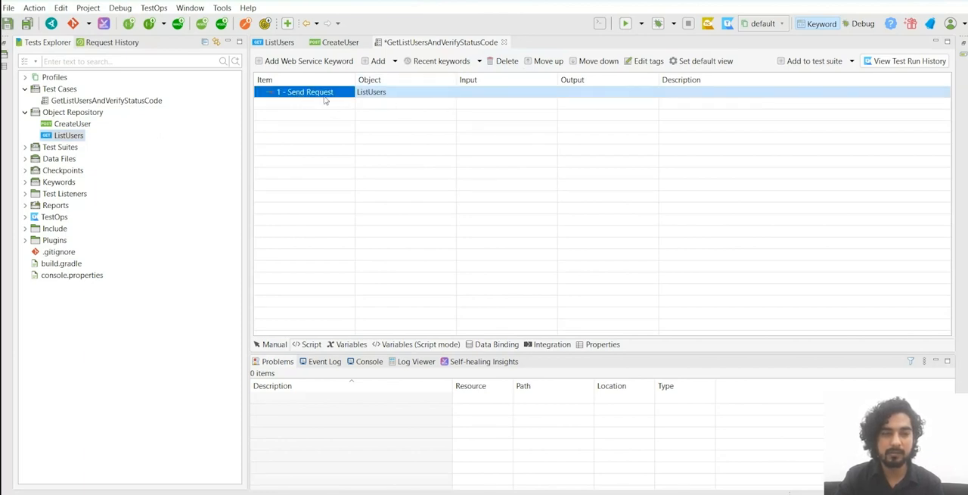
left_click(386, 94)
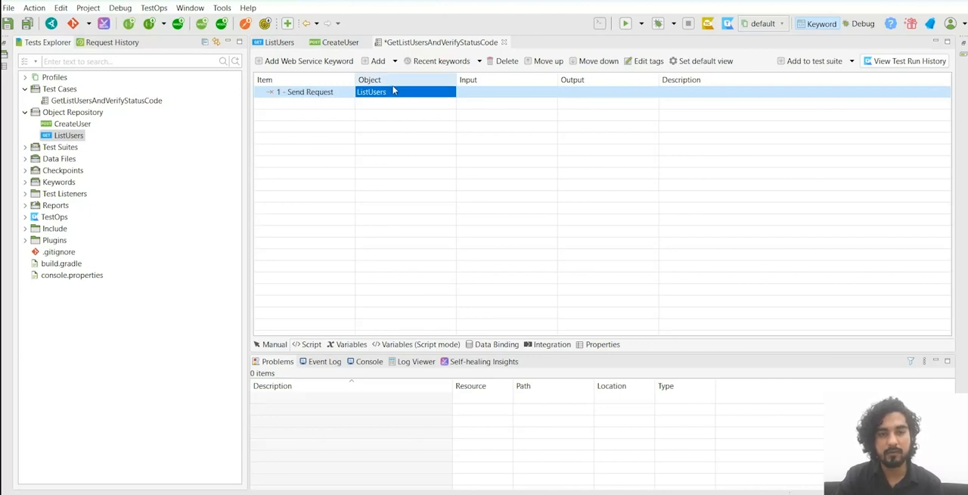
Step: Add a second web service keyword to the test case and make it Verify Response Status Code
left_click(325, 62)
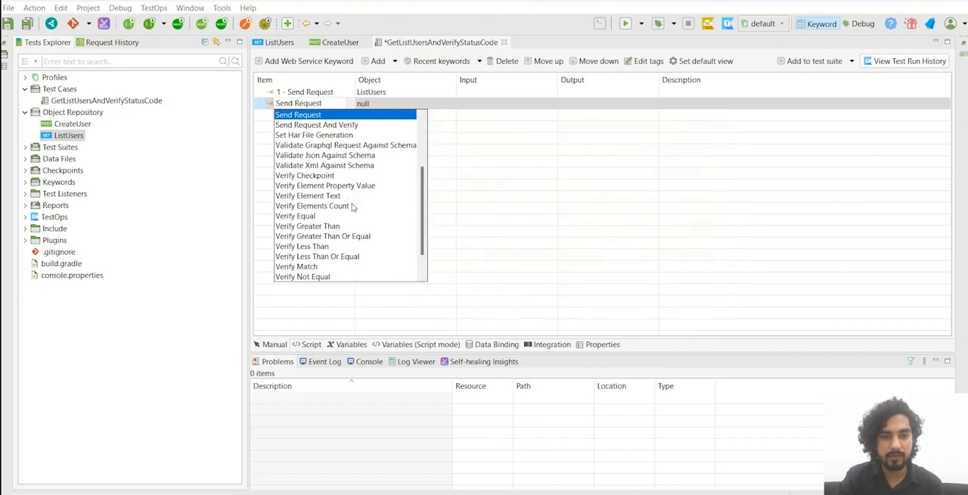
scroll(354, 211, "down", 1)
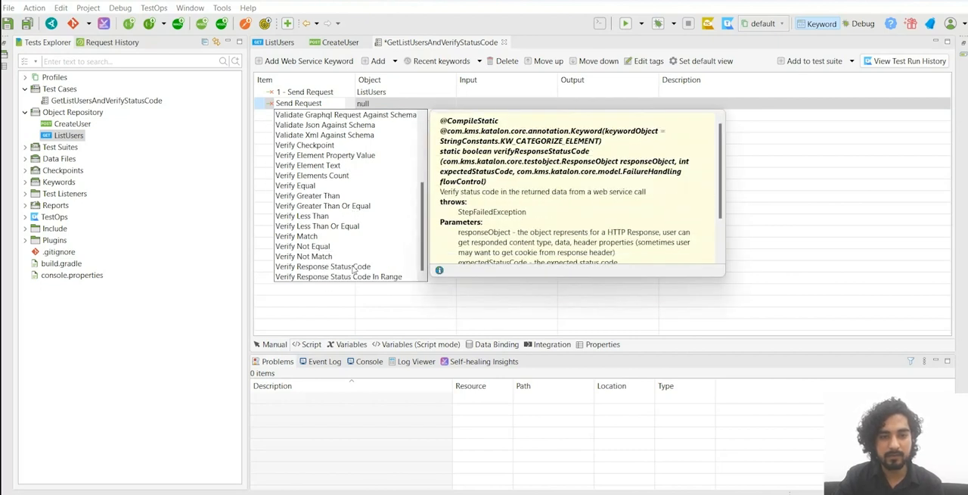
scroll(346, 216, "up", 4)
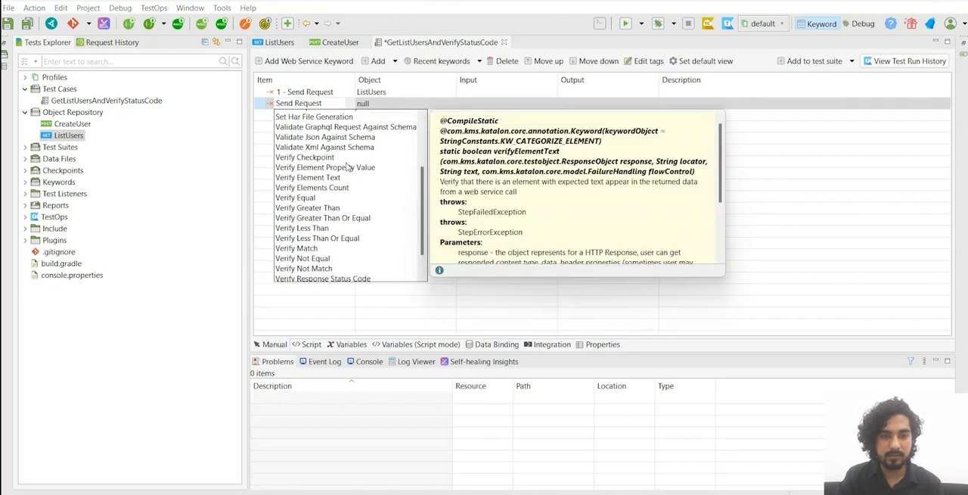
scroll(362, 187, "down", 4)
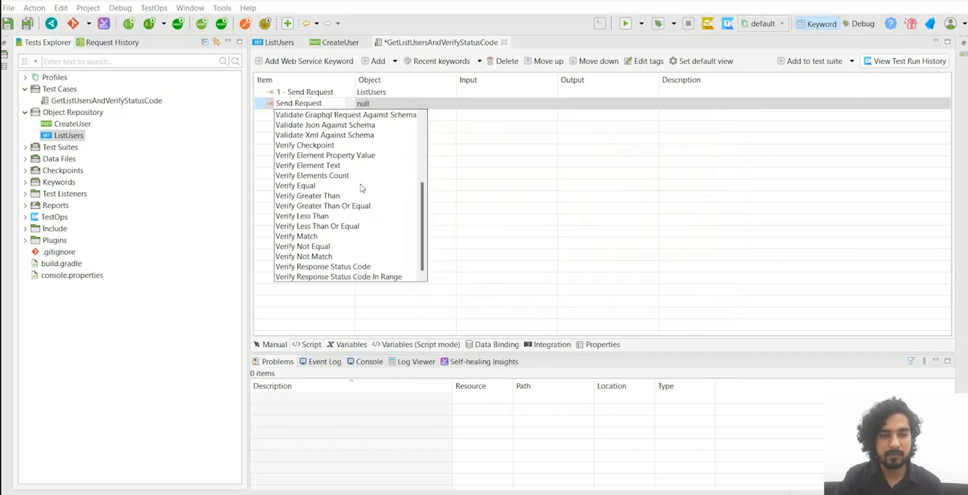
scroll(355, 172, "up", 4)
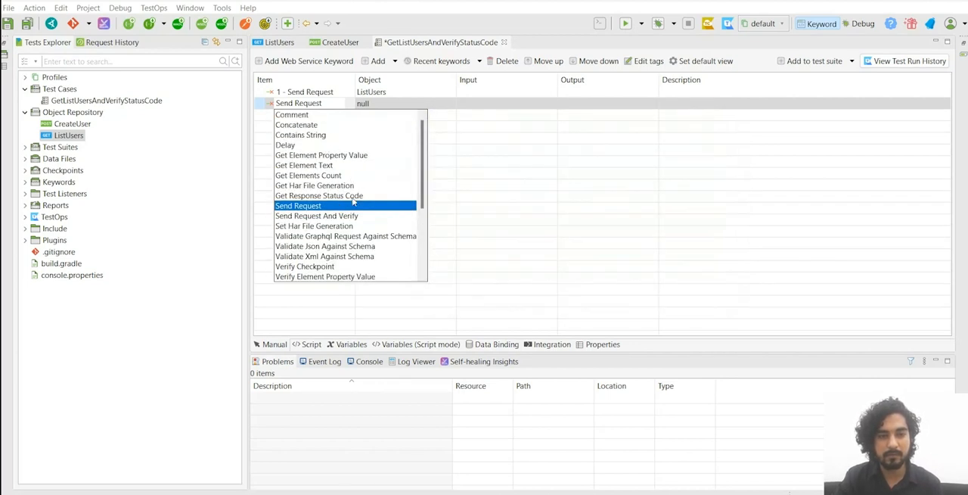
scroll(352, 201, "down", 4)
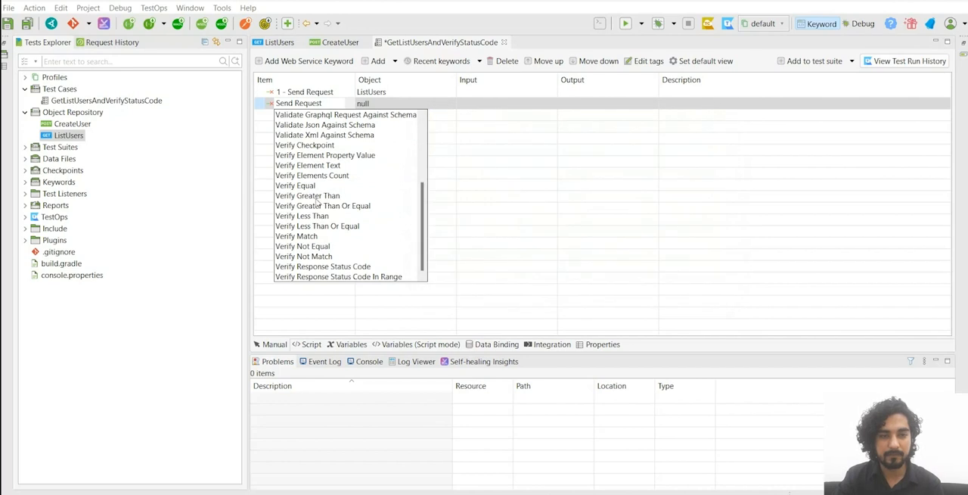
scroll(337, 178, "up", 3)
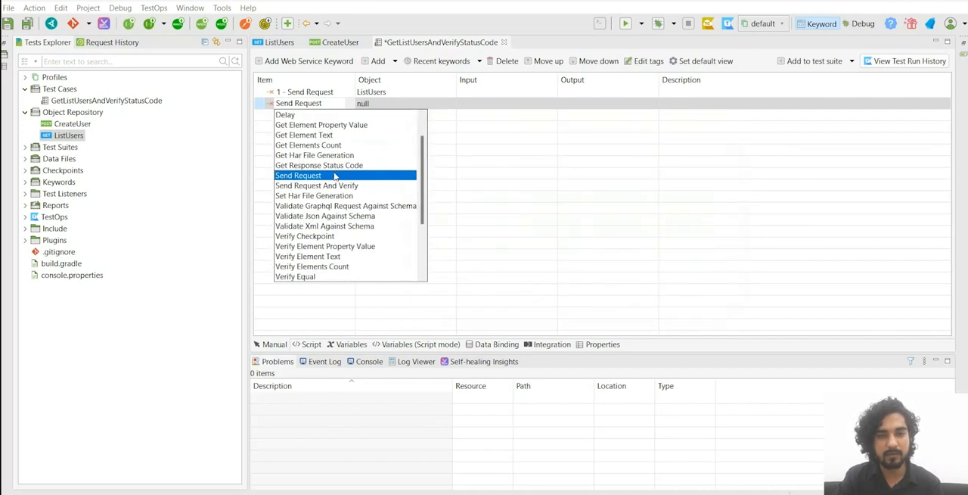
scroll(336, 178, "down", 3)
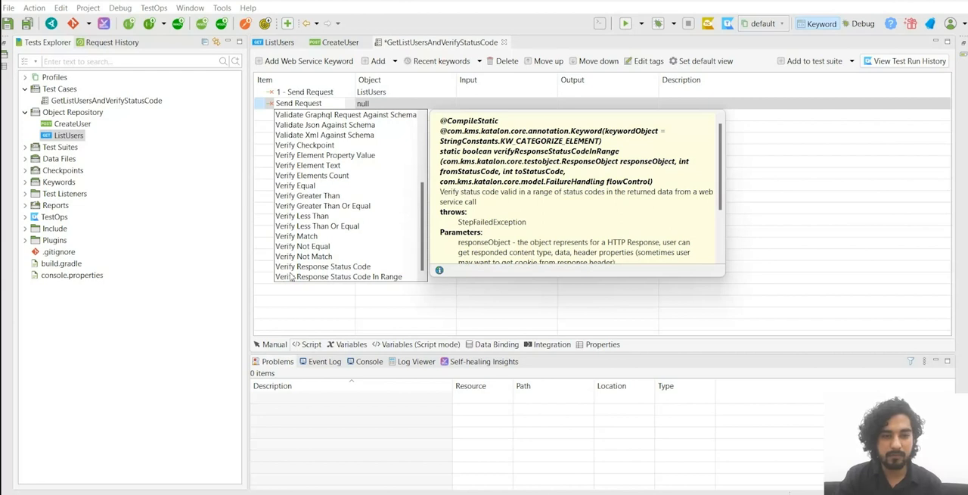
left_click(332, 267)
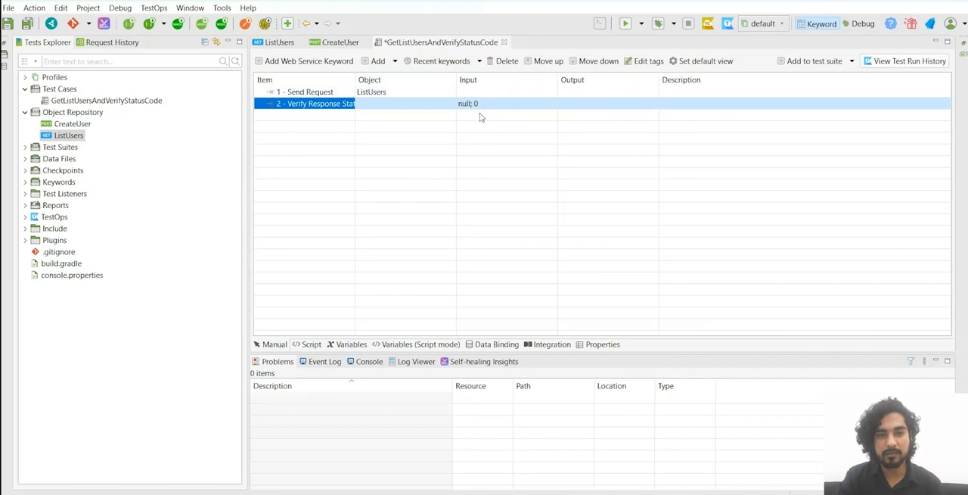
Step: Examine the responseObject and expectedStatusCode input parameters of the Verify Response Status Code step
left_click(477, 104)
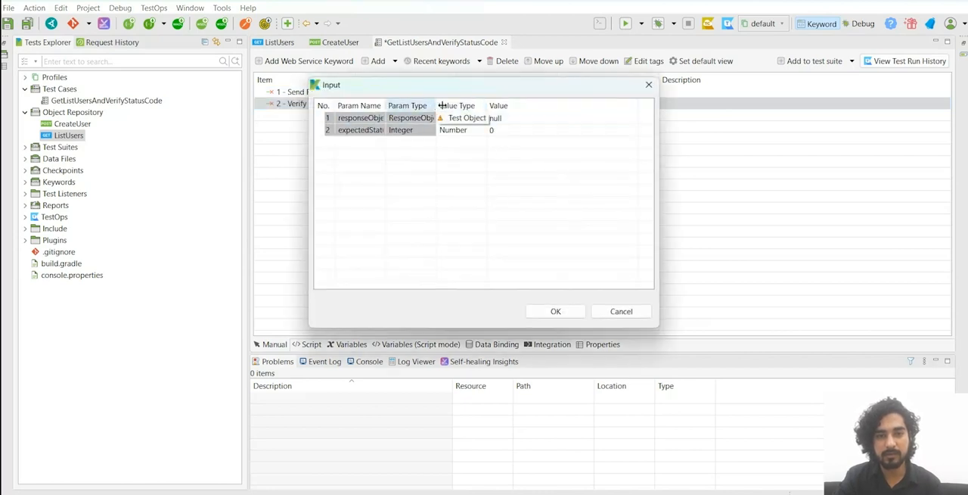
left_click_drag(442, 105, 501, 105)
left_click_drag(386, 105, 412, 105)
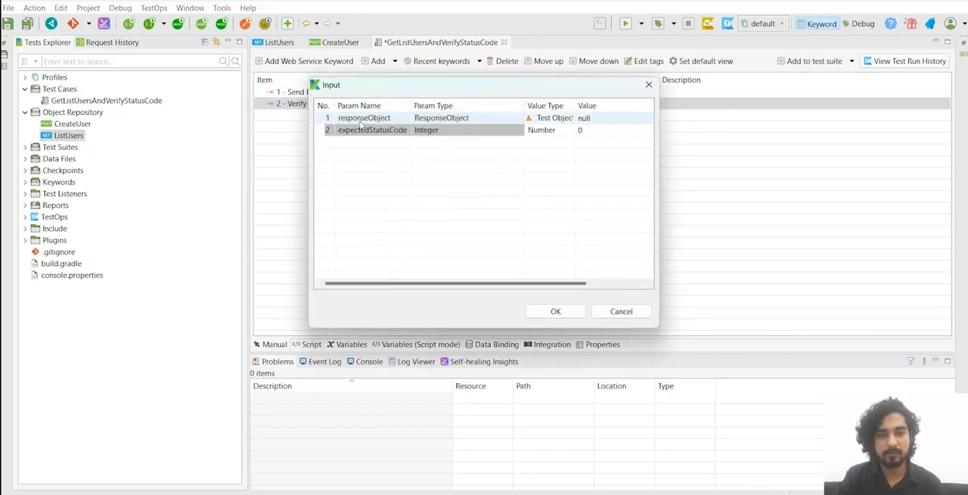
left_click(377, 120)
left_click(418, 131, "shift")
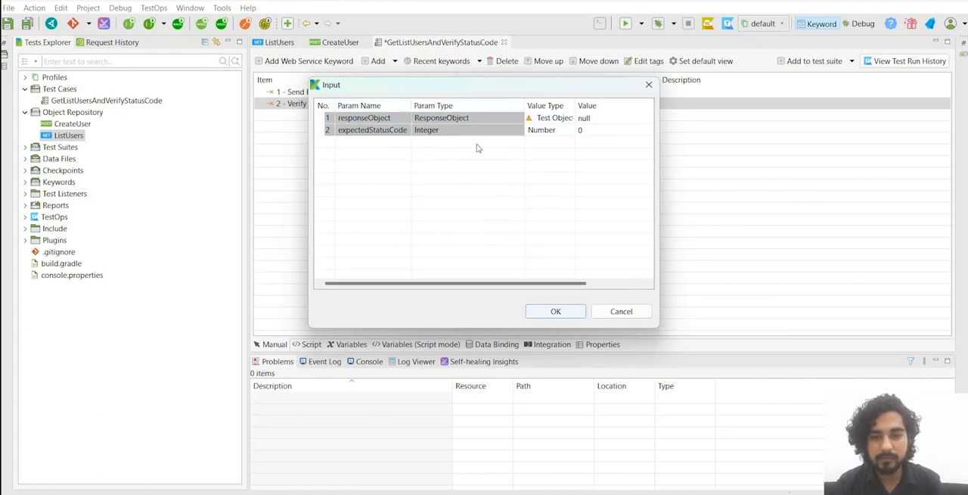
left_click_drag(383, 90, 459, 149)
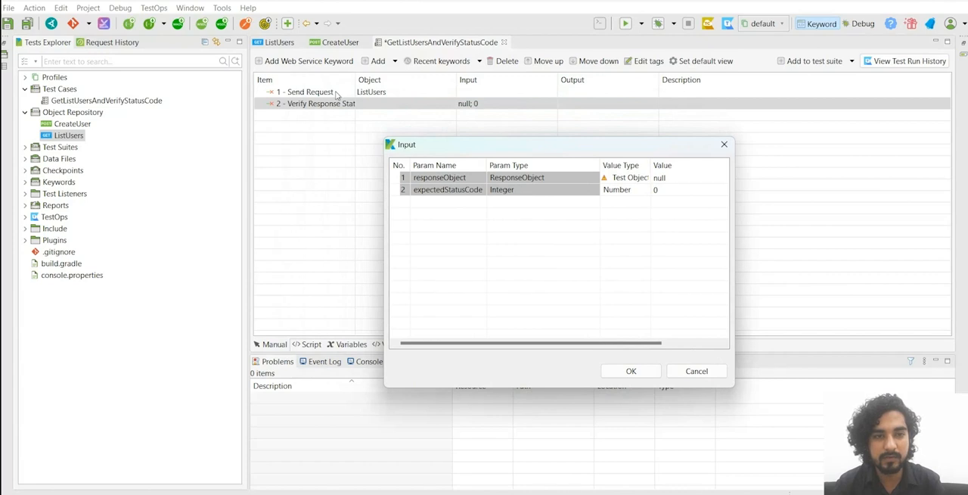
left_click(649, 374)
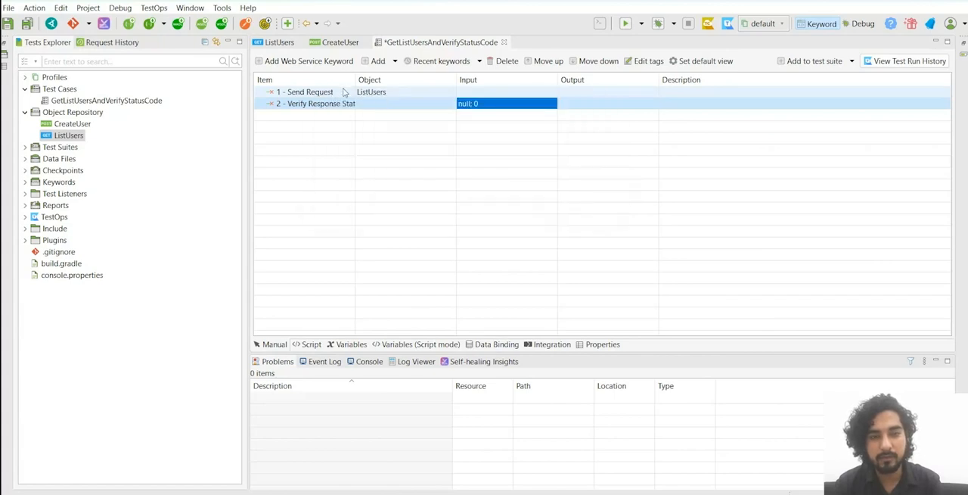
Step: Set the output variable of the Send Request step to response
left_click(581, 93)
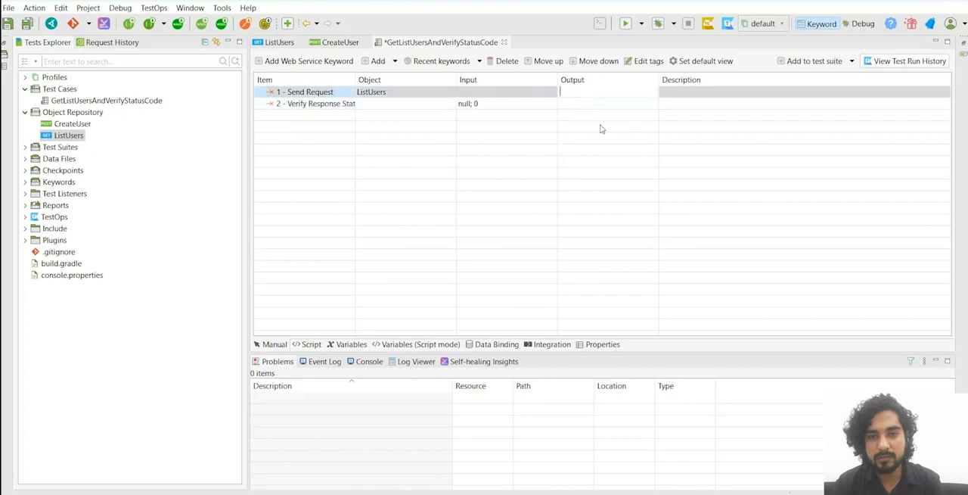
left_click(572, 91)
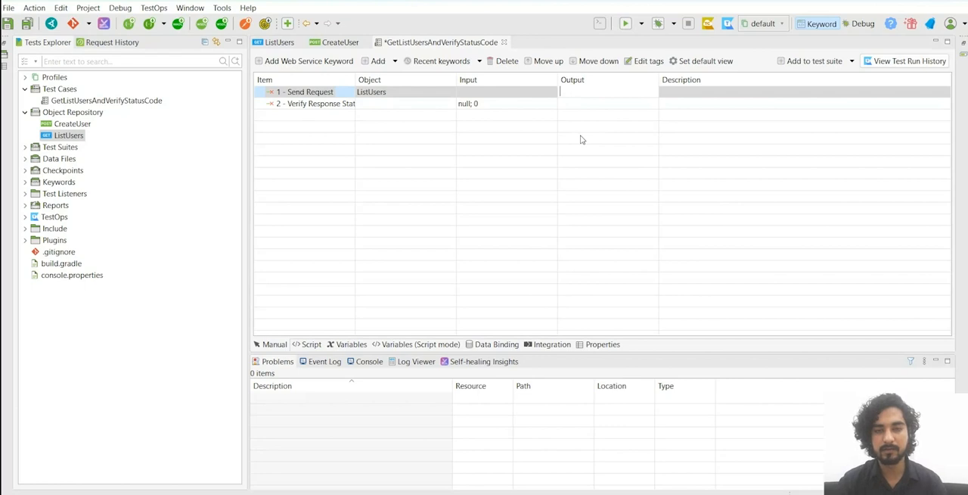
type("response")
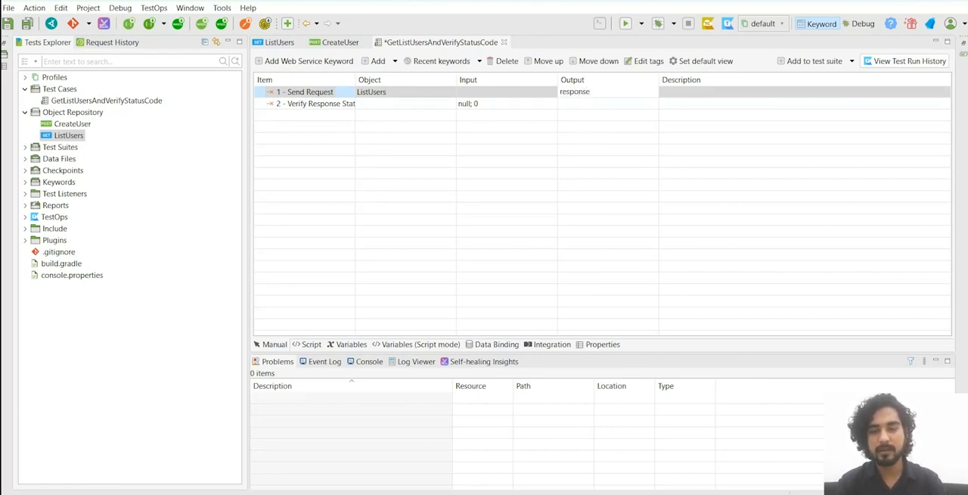
key("Return")
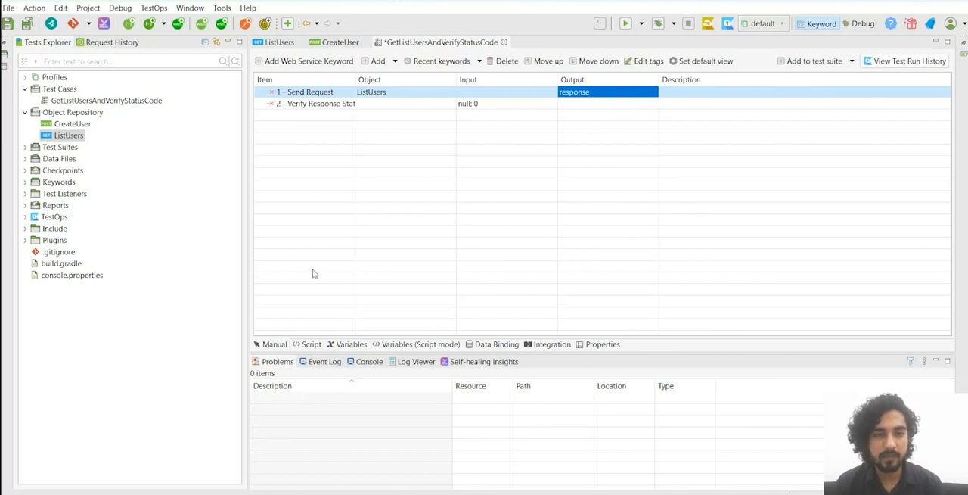
Step: Examine the script line that stores the ListUsers request result in response, and return to the manual view of the test case
left_click(305, 345)
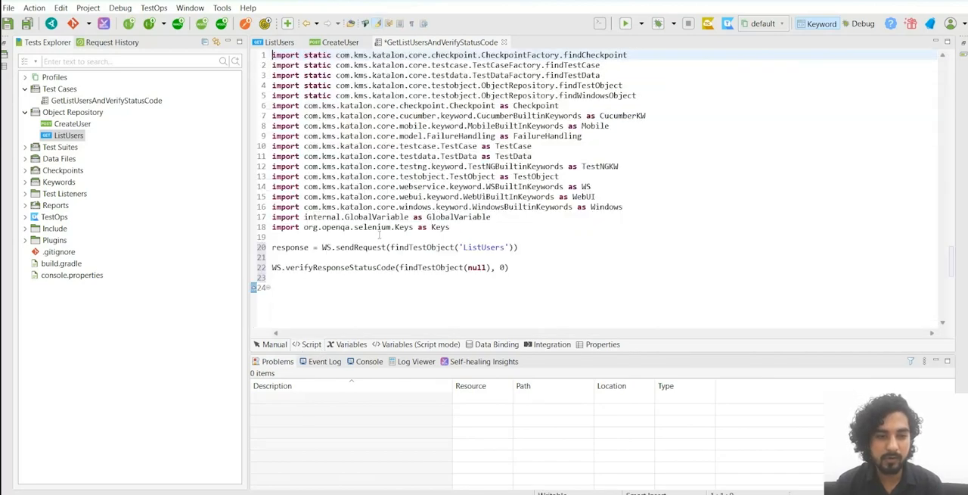
left_click_drag(523, 248, 271, 248)
left_click(315, 256)
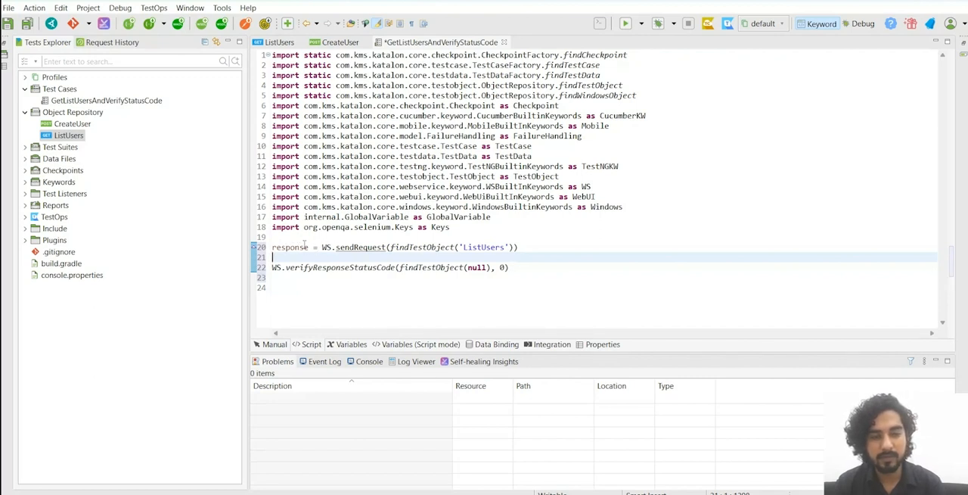
left_click_drag(522, 248, 271, 248)
left_click(357, 247)
left_click(274, 344)
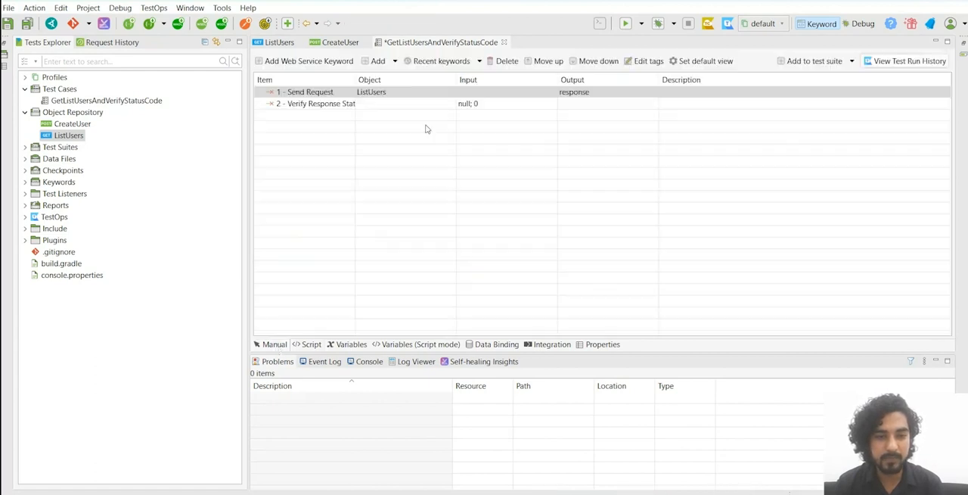
Step: In the Verify Response Status Code step's input, set responseObject's value type to Variable and its value to response
left_click(477, 107)
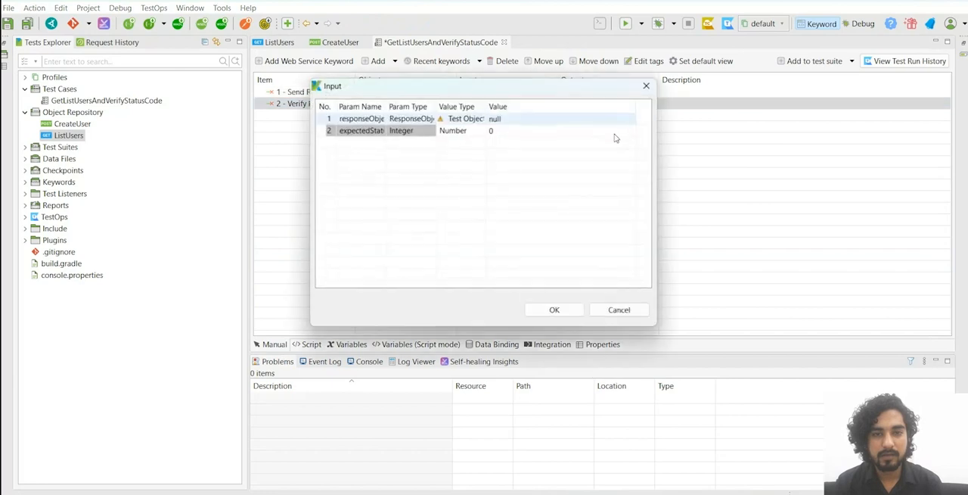
left_click(531, 133)
left_click(527, 119)
left_click(527, 119)
left_click(506, 131)
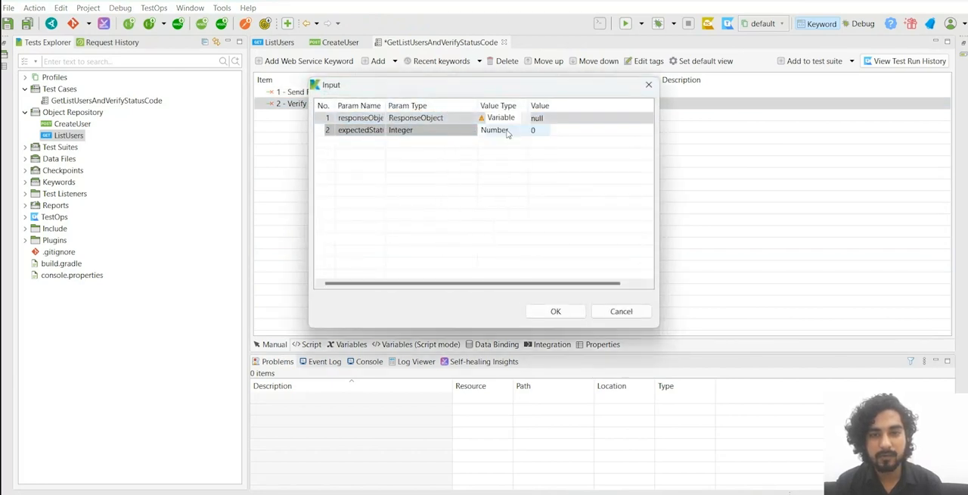
left_click(540, 186)
left_click(551, 121)
left_click(546, 120)
type("res")
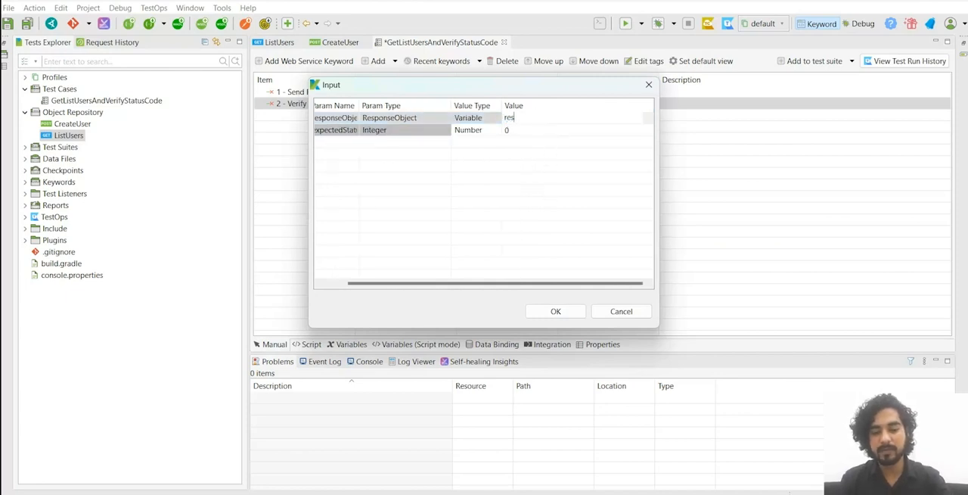
type("ponse")
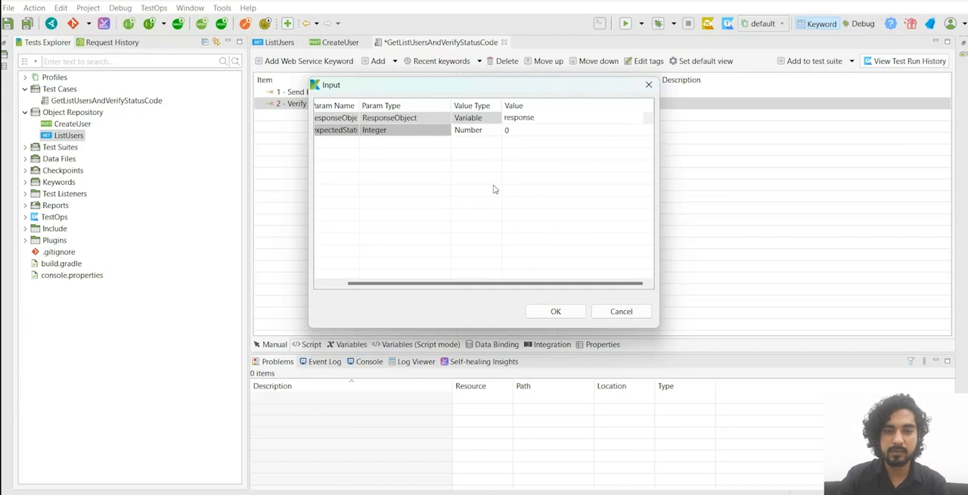
key("Return")
left_click_drag(486, 286, 463, 286)
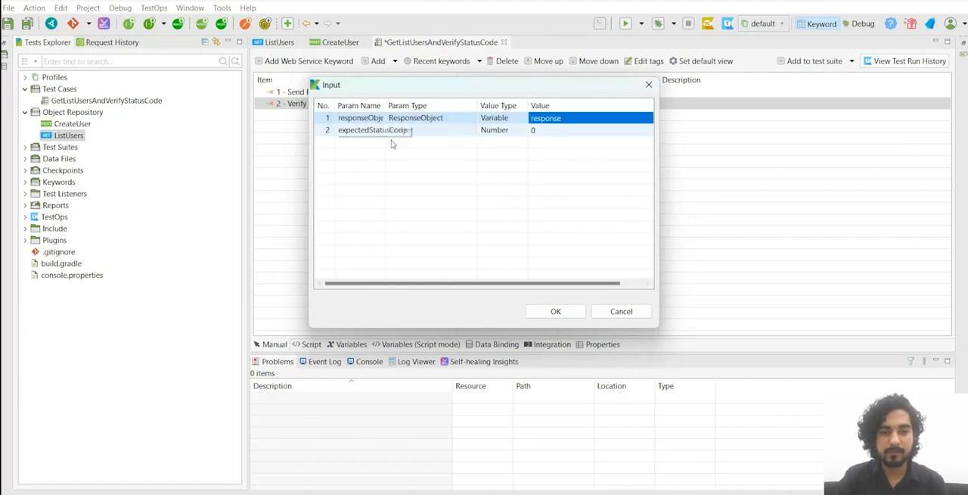
Step: Set expectedStatusCode to 200 in the Verify Response Status Code input, and widen the Item column to show full step names
left_click(538, 132)
type("200")
left_click(555, 312)
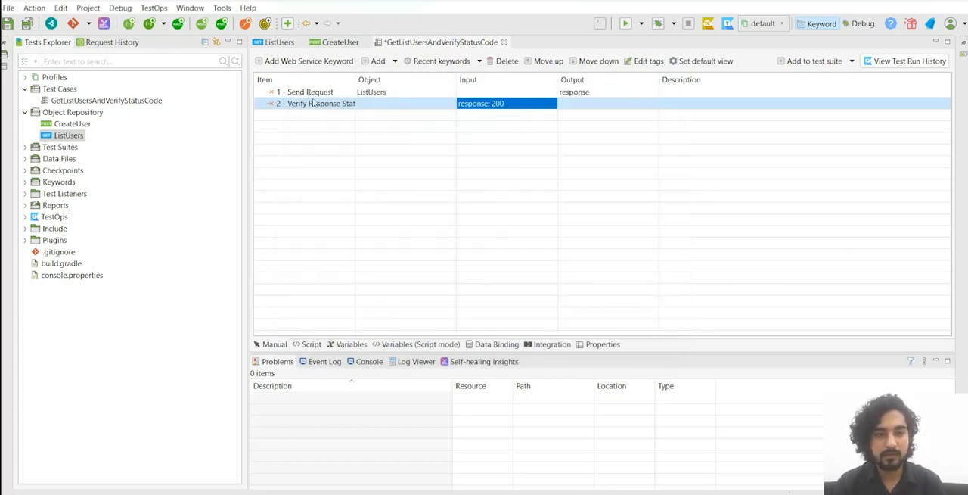
left_click_drag(352, 80, 405, 79)
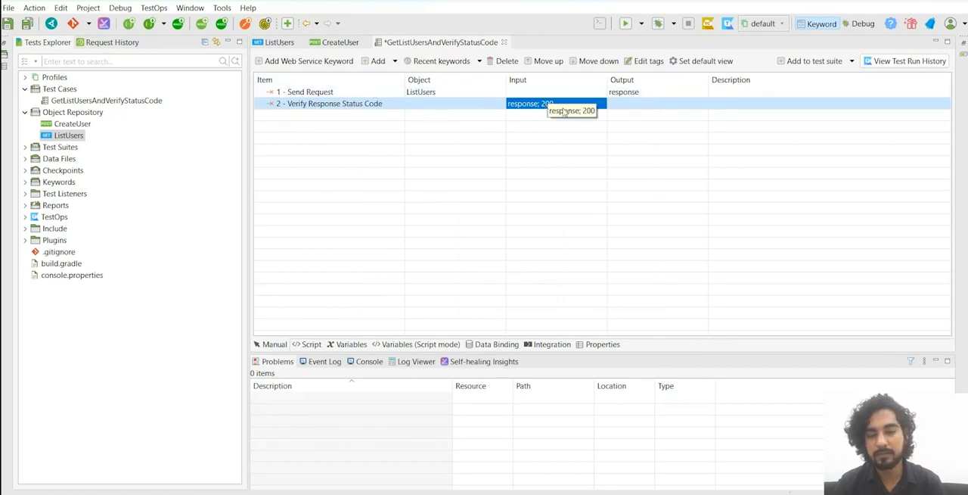
Step: Run the GetListUsersAndVerifyStatusCode test case and examine the log entries of both its steps in an enlarged log area
left_click(626, 23)
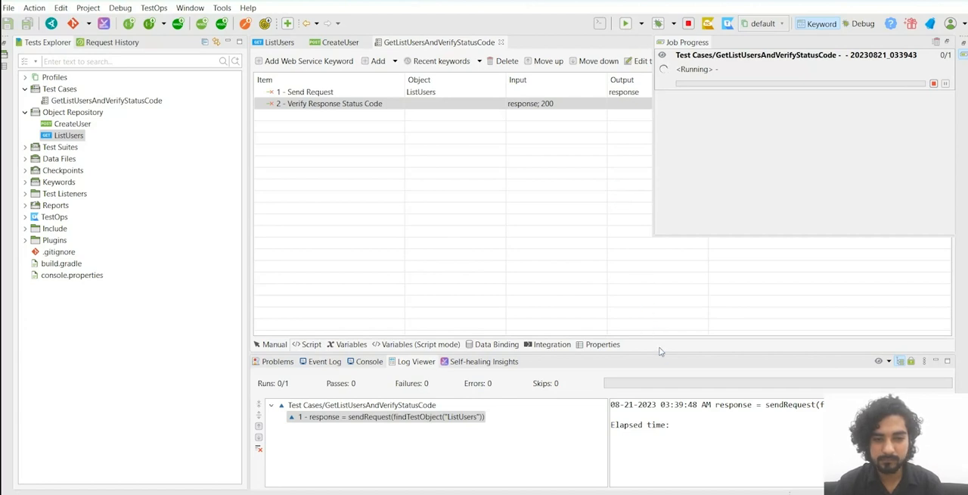
left_click_drag(662, 352, 661, 296)
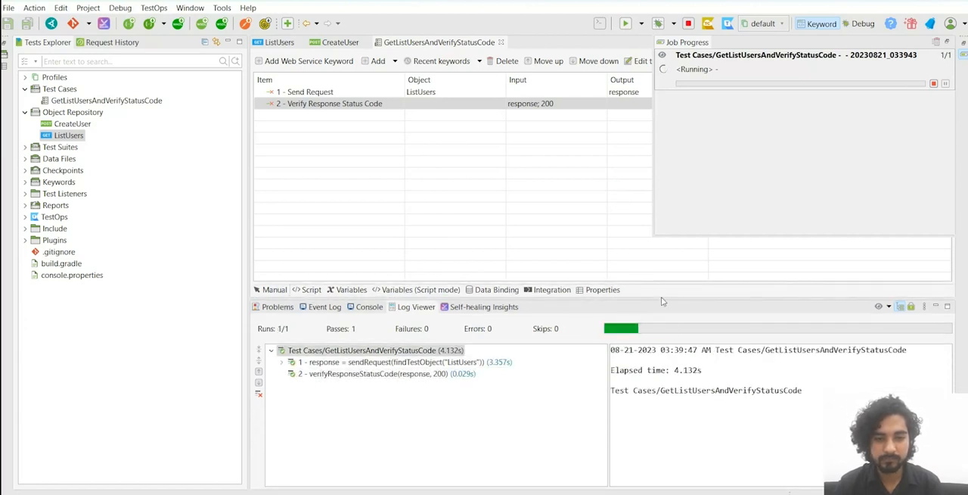
left_click(322, 362)
left_click(347, 374)
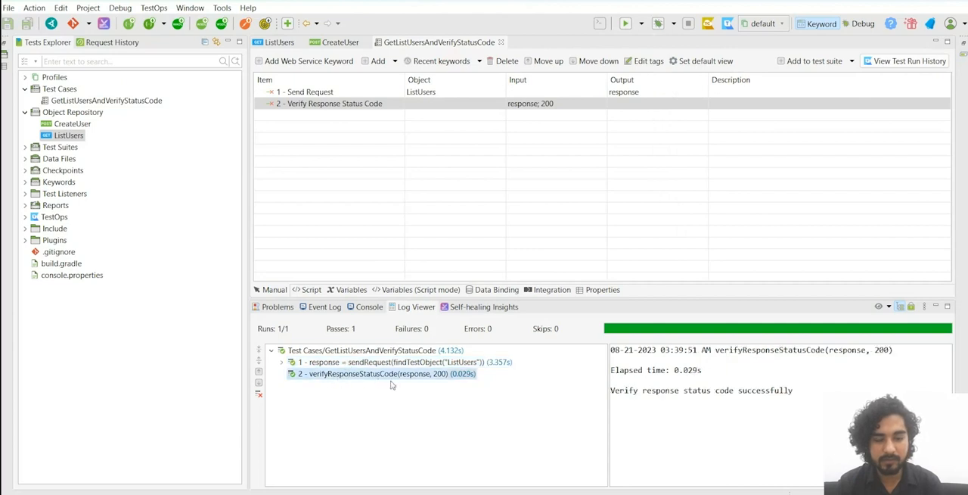
Step: Change the expected status code of the Verify Response Status Code step to 201 and rerun the test case
double_click(580, 103)
left_click(523, 131)
left_click(612, 171)
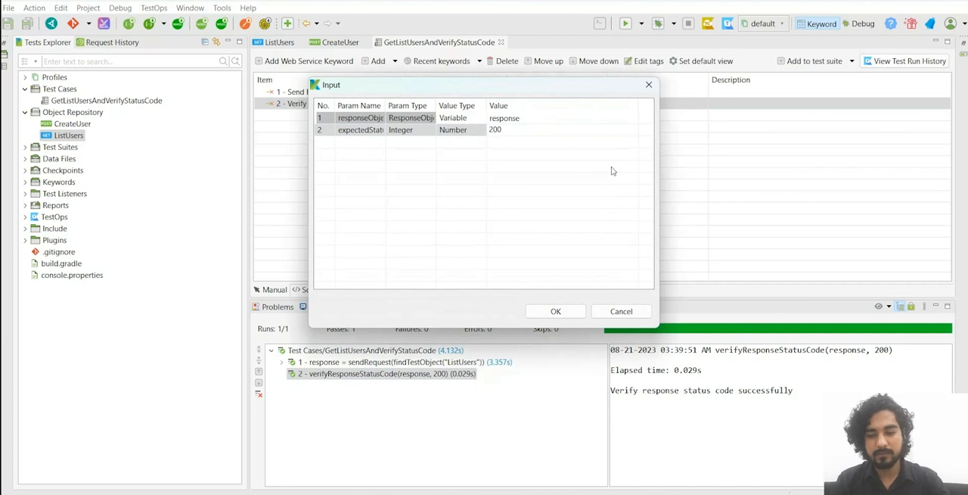
left_click(566, 311)
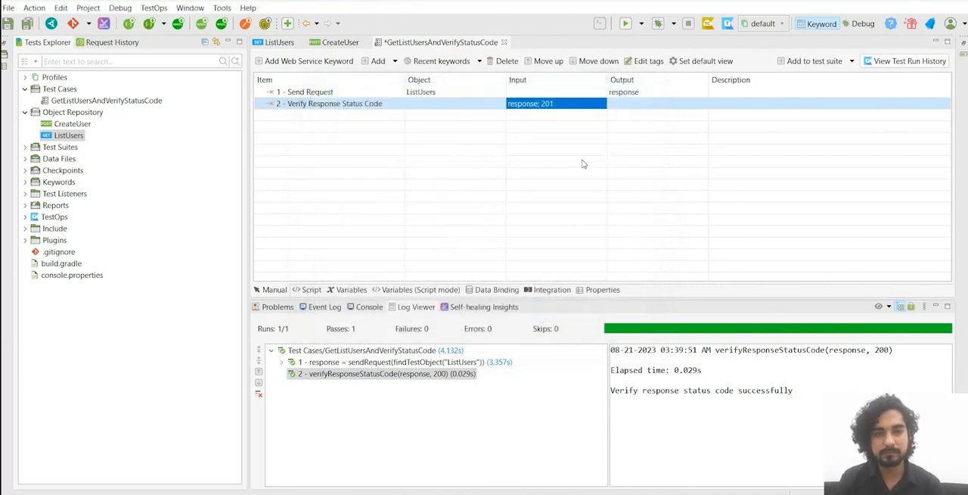
key("ctrl+shift+a")
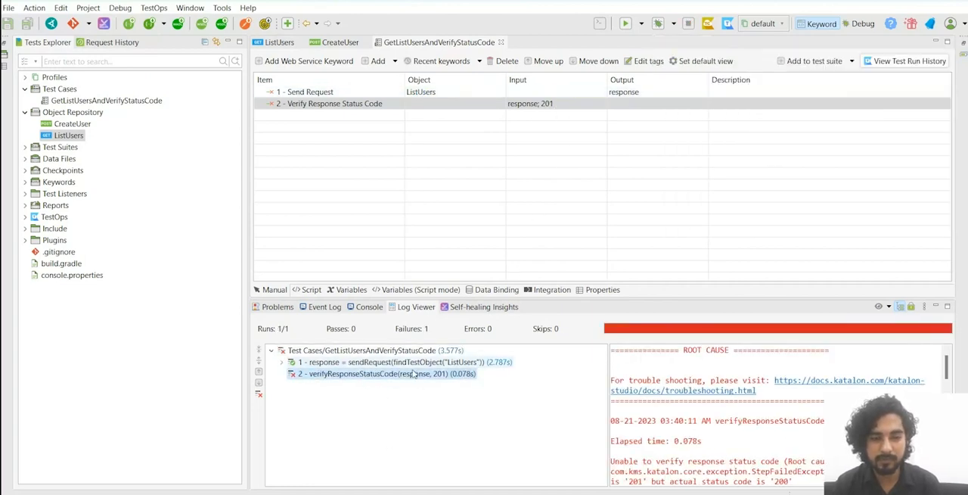
Step: Set the expected status code of the Verify Response Status Code step to 200 and save the test case
double_click(581, 108)
left_click(536, 131)
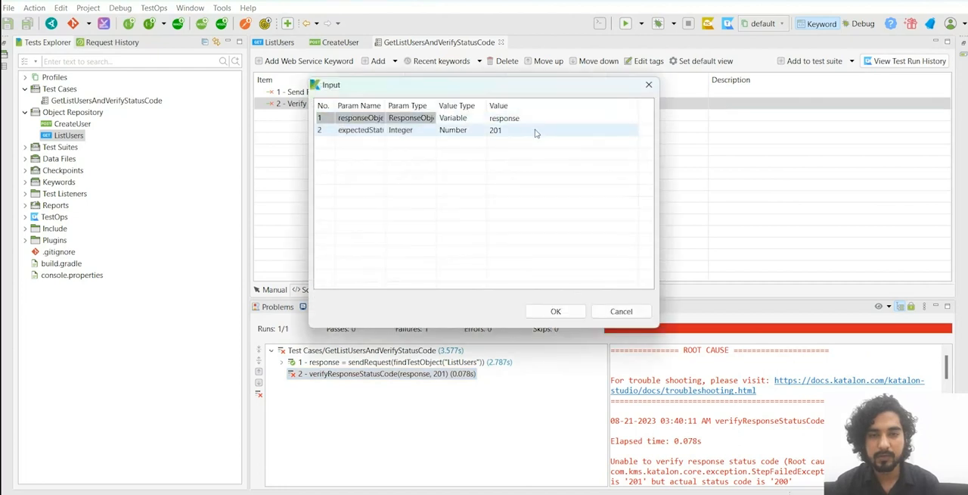
key("Right")
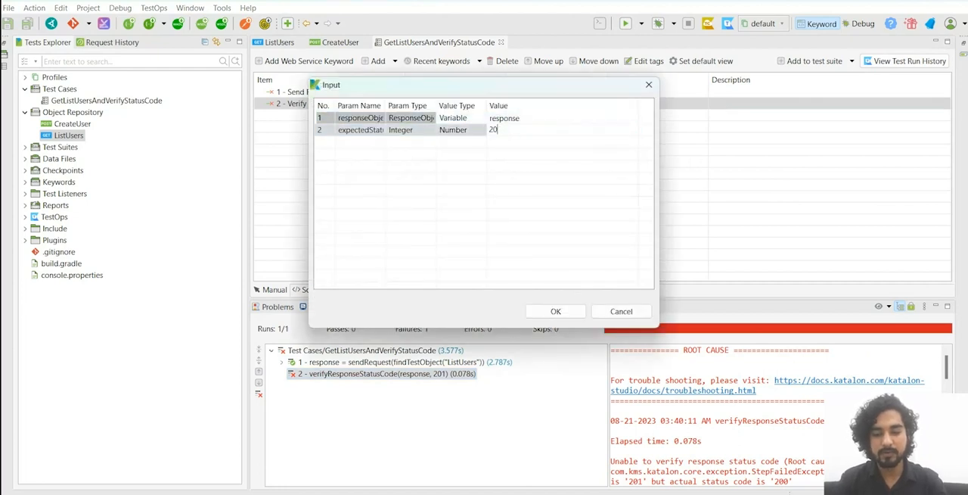
left_click(563, 310)
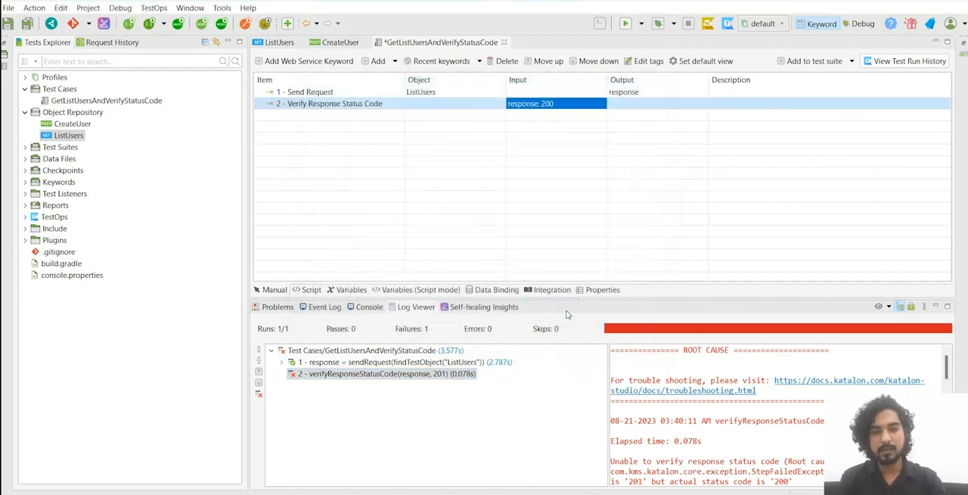
key("ctrl+s")
Step: Examine the first_name property of the first data record in the ListUsers response body
left_click(279, 42)
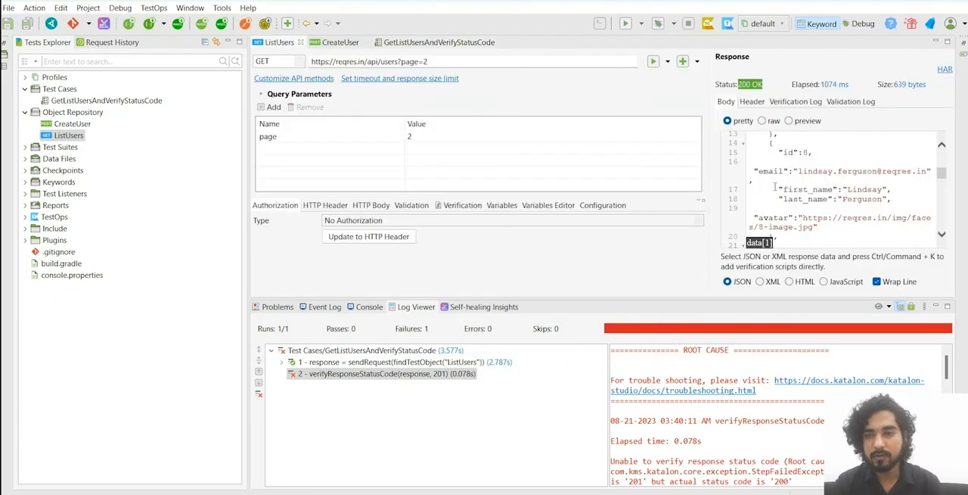
left_click_drag(832, 322, 832, 358)
scroll(842, 221, "up", 5)
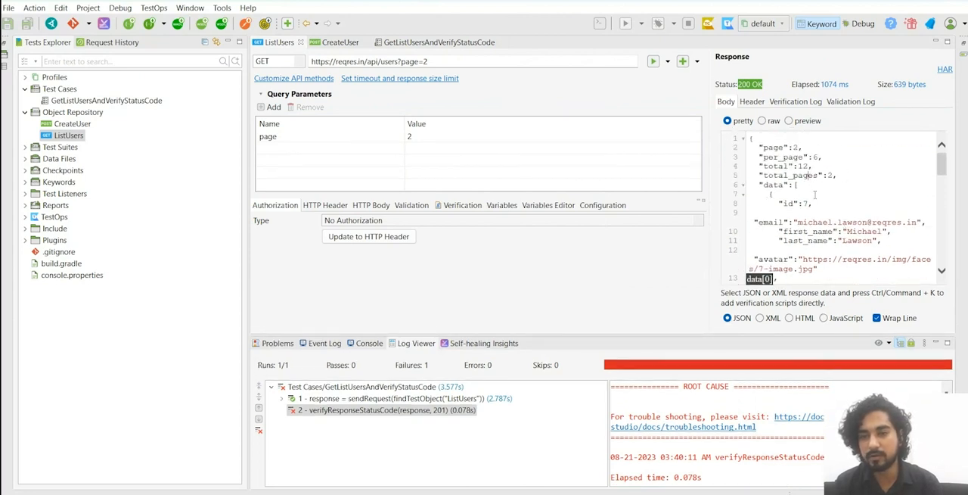
left_click(823, 232)
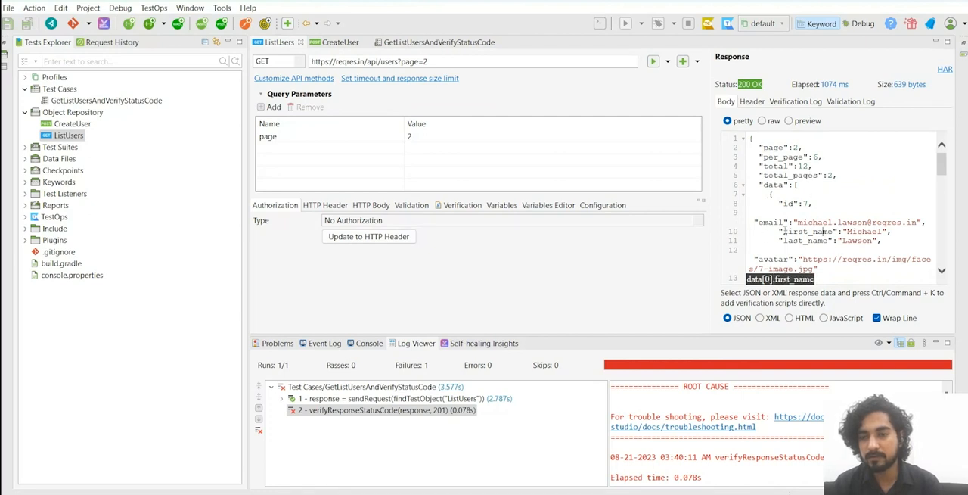
left_click_drag(779, 231, 884, 231)
left_click(892, 231)
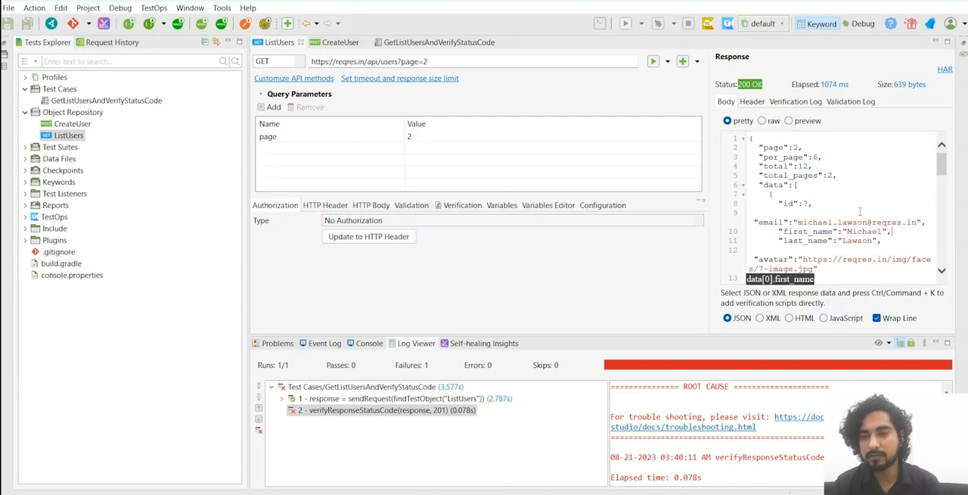
Step: Add a Verify Element Property Value step as the third step of the GetListUsersAndVerifyStatusCode test case
left_click(438, 43)
left_click(295, 61)
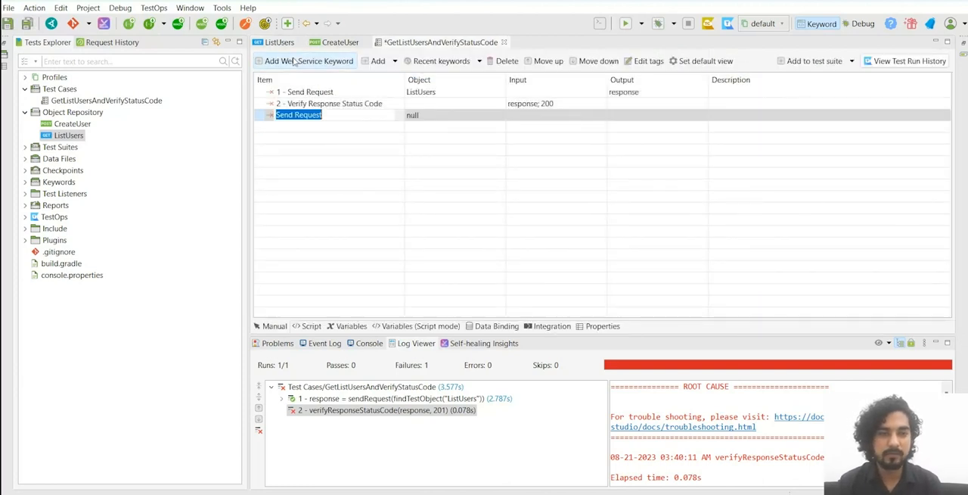
left_click(398, 115)
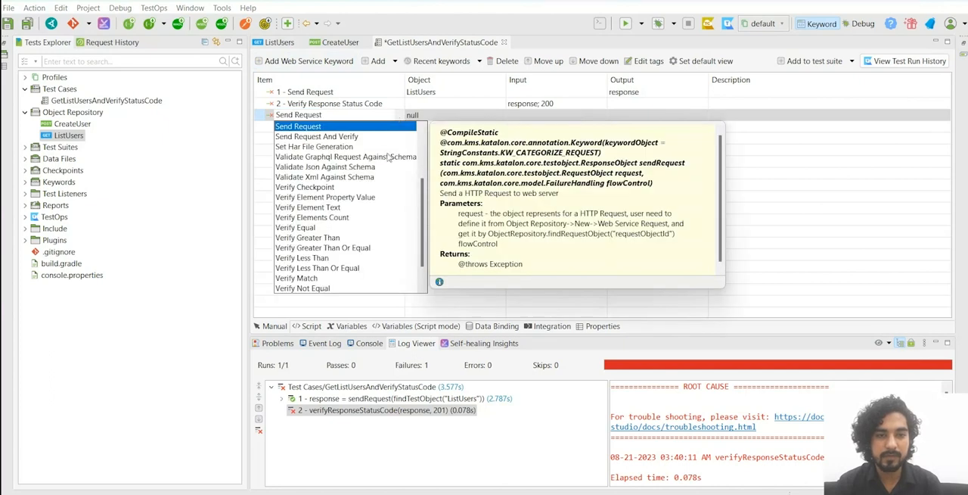
left_click(351, 197)
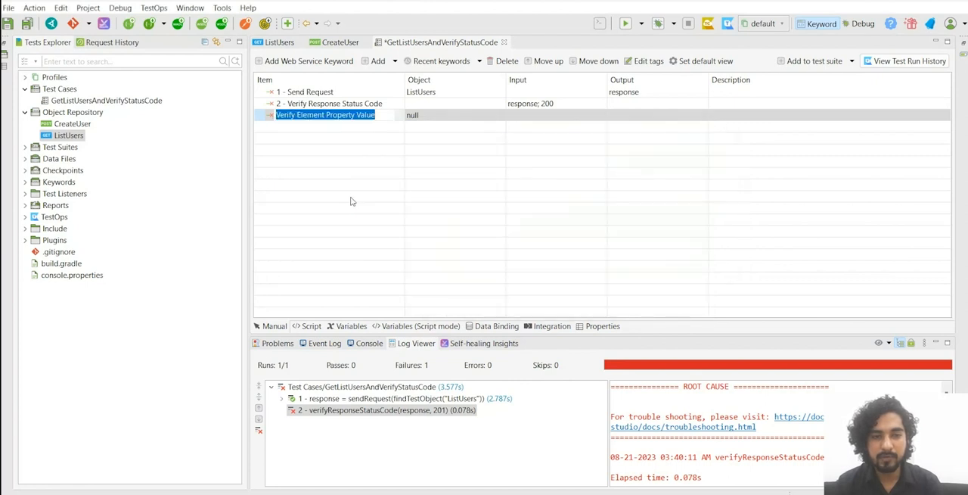
left_click(380, 149)
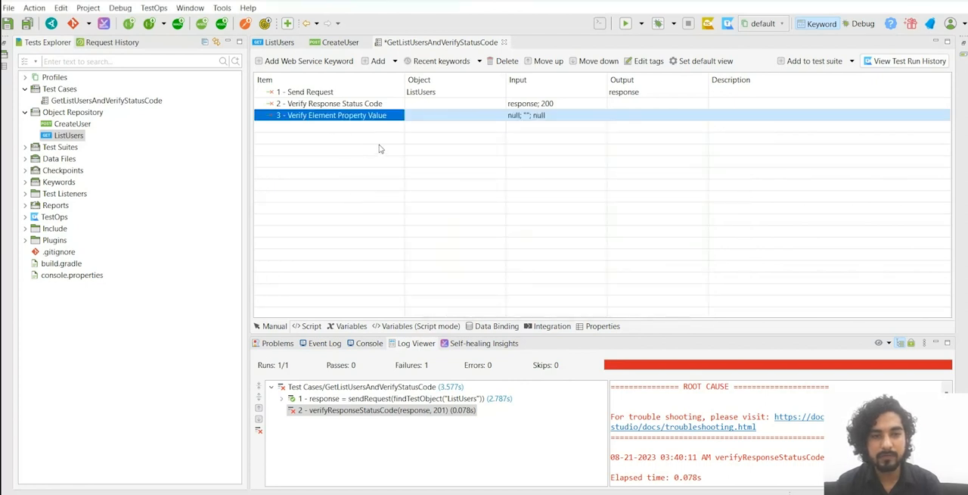
Step: In the Verify Element Property Value step's input, set the response parameter's value type to Variable and its value to response
left_click(541, 119)
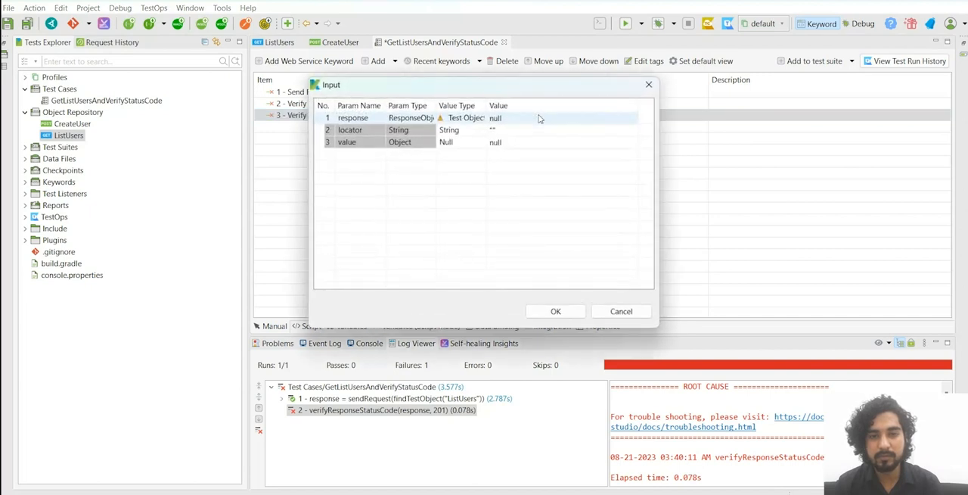
left_click_drag(436, 106, 500, 107)
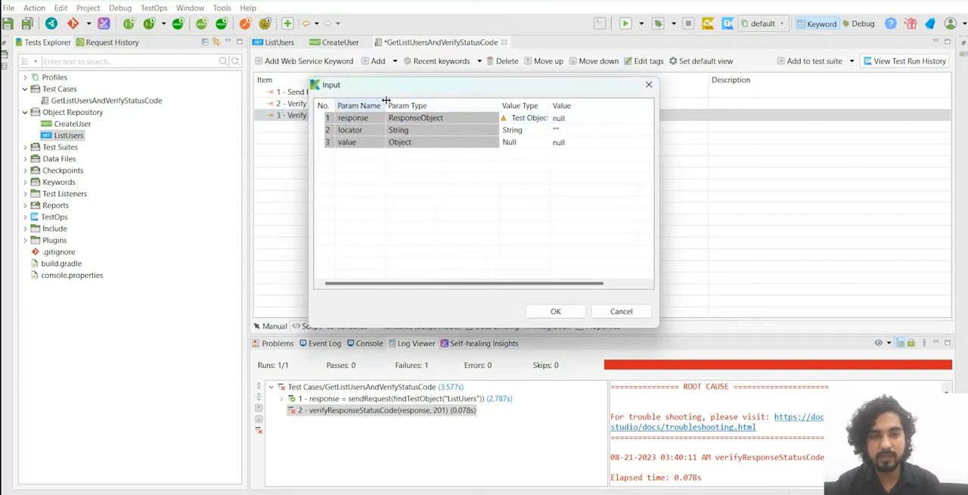
left_click_drag(388, 105, 412, 138)
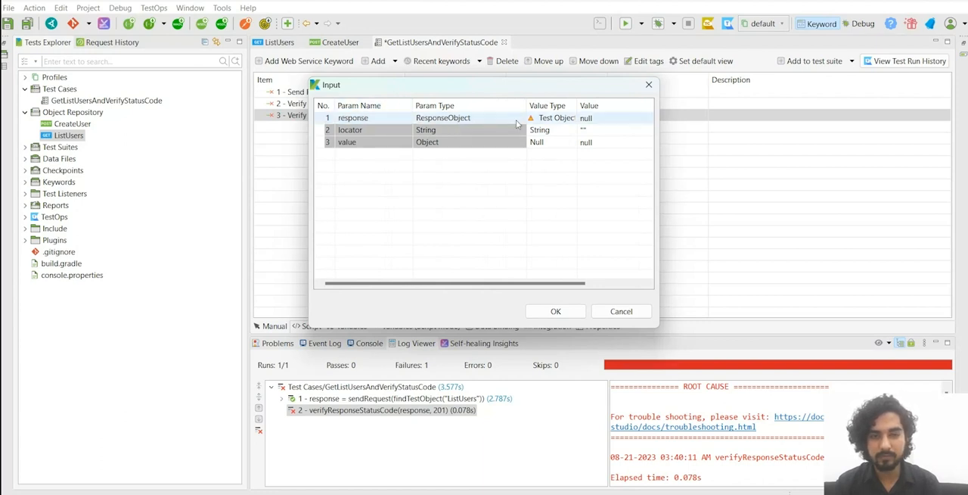
double_click(555, 120)
type("v")
key("Return")
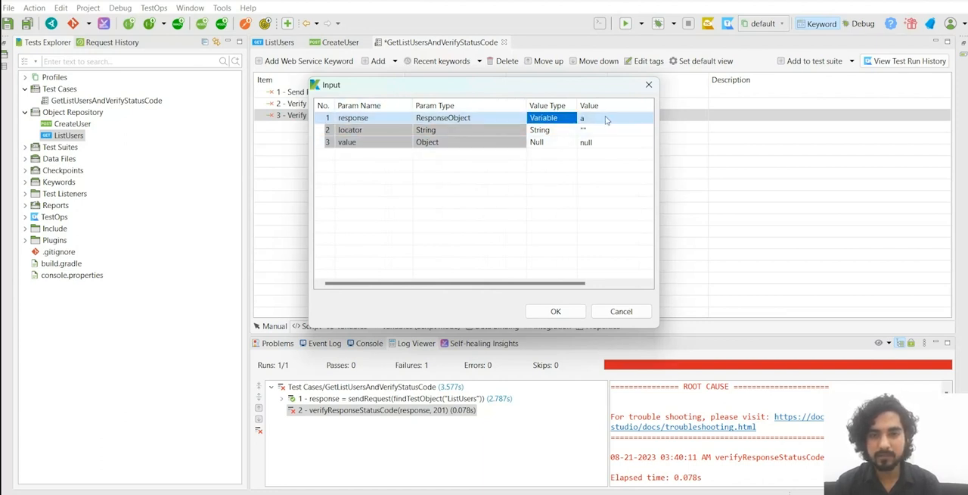
left_click(605, 119)
type("response")
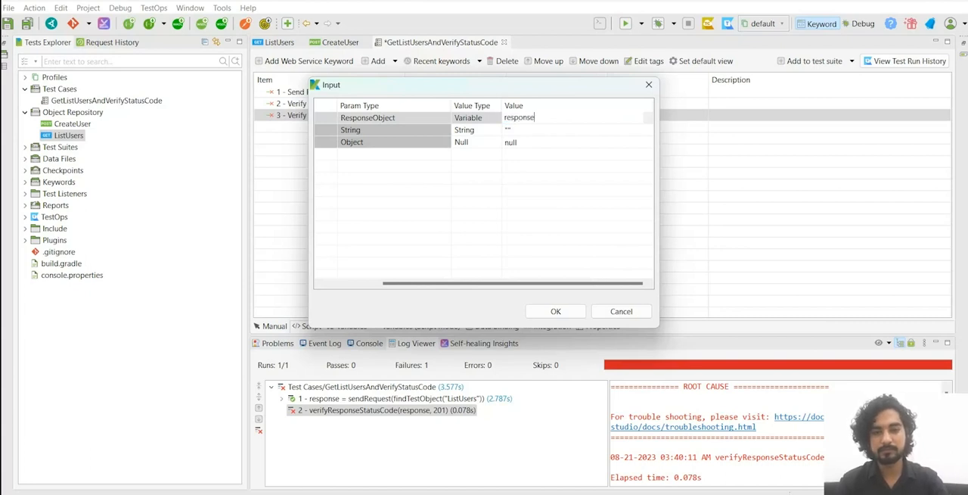
left_click(510, 213)
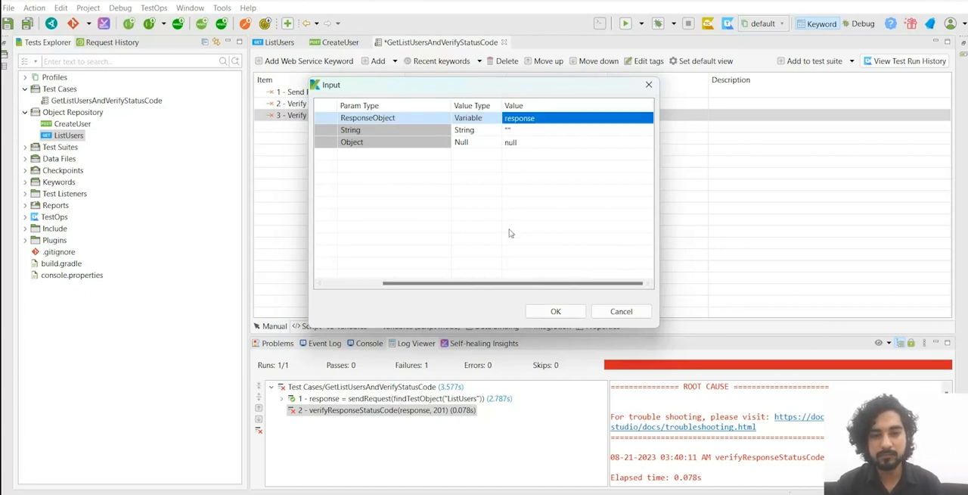
left_click_drag(513, 283, 372, 233)
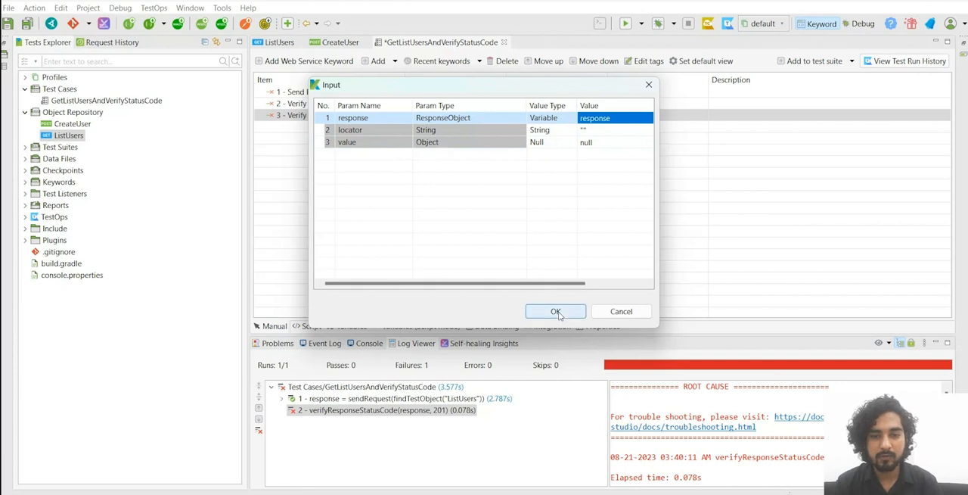
left_click(557, 313)
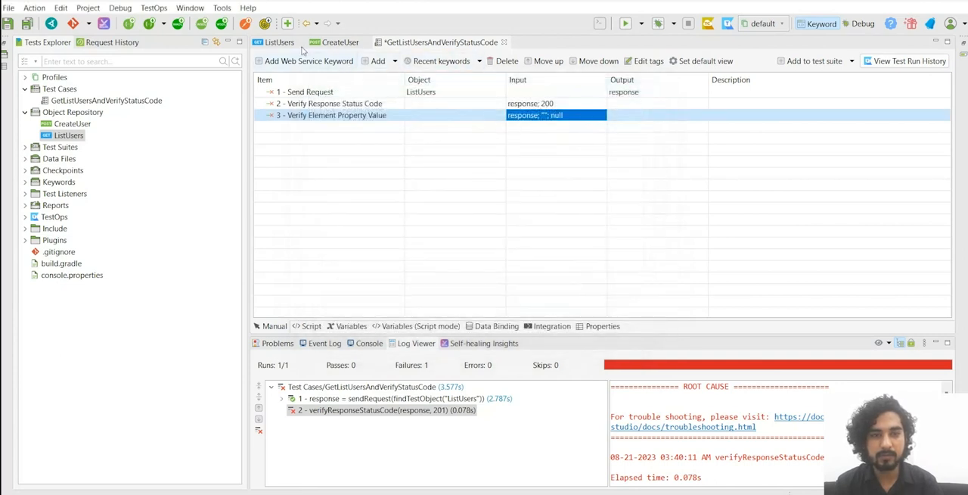
Step: Copy the whole ListUsers response body and paste it over the sample JSON in JSON Path Finder in the browser
left_click(279, 42)
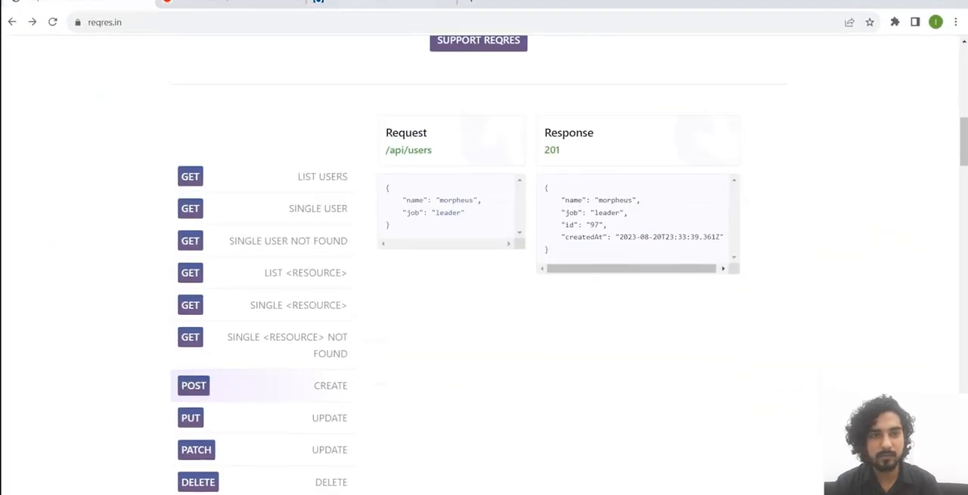
left_click(355, 5)
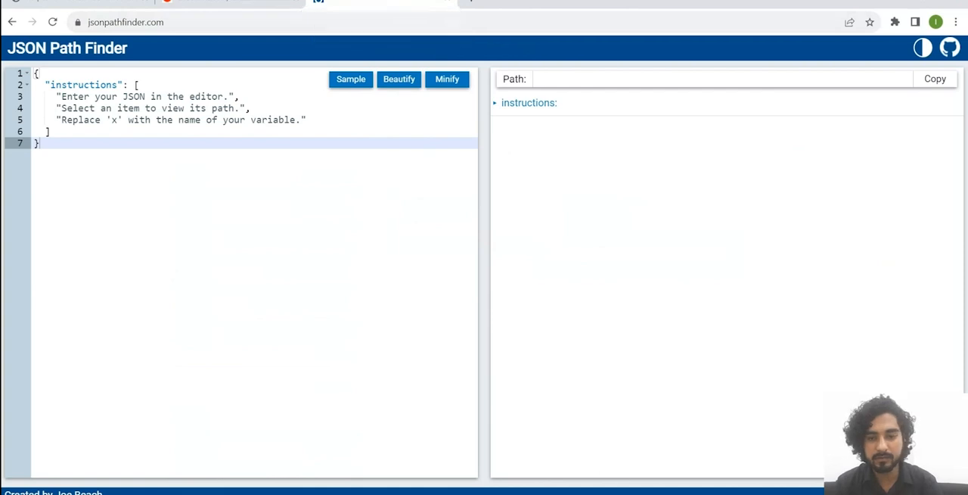
mouse_move(679, 493)
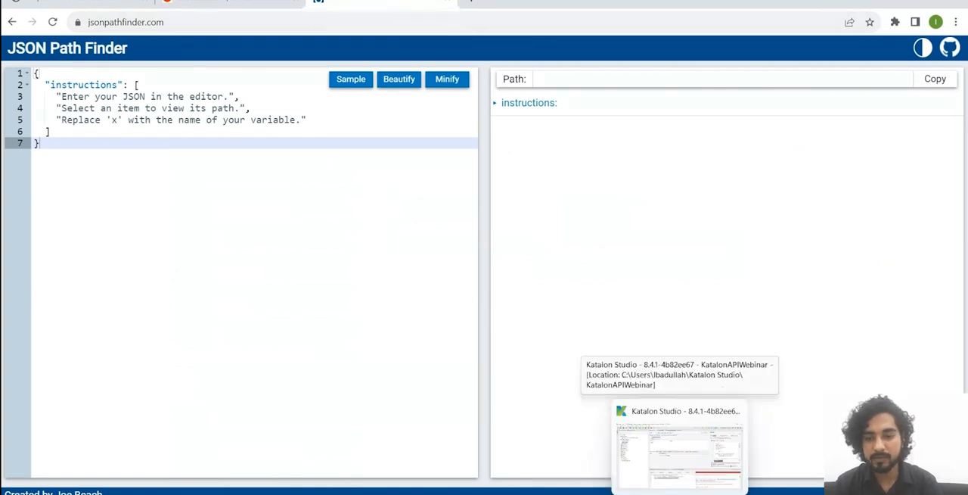
left_click(679, 446)
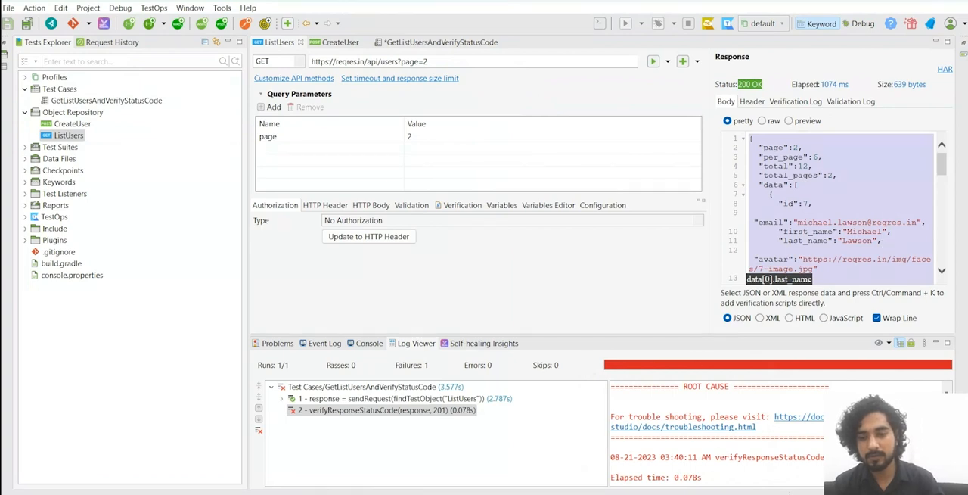
key("alt+Tab")
key("ctrl+a")
key("ctrl+v")
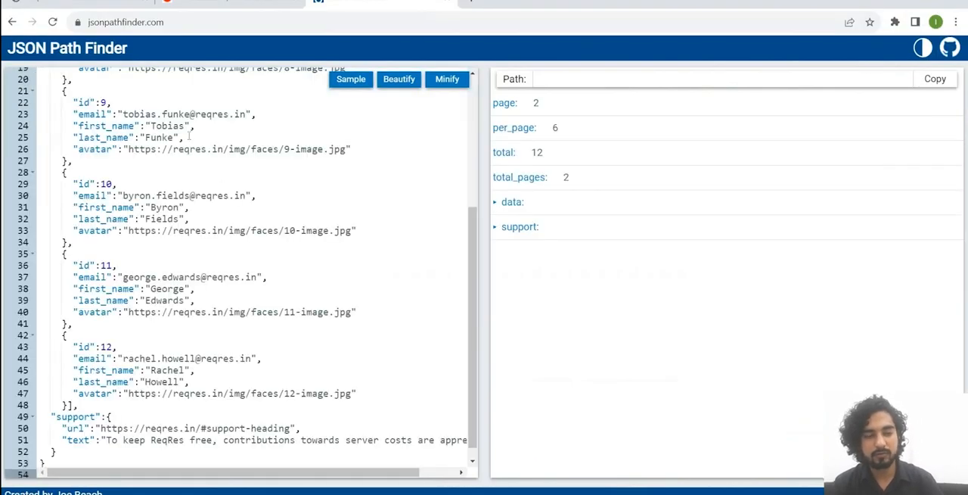
Step: Find the JSON path of first_name in the first data record and select its data[0].first_name part
scroll(186, 134, "up", 5)
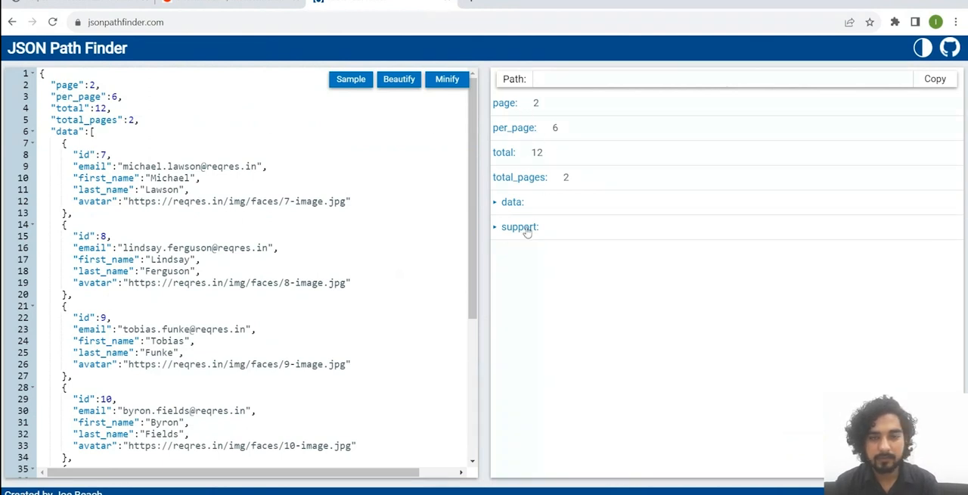
left_click(501, 203)
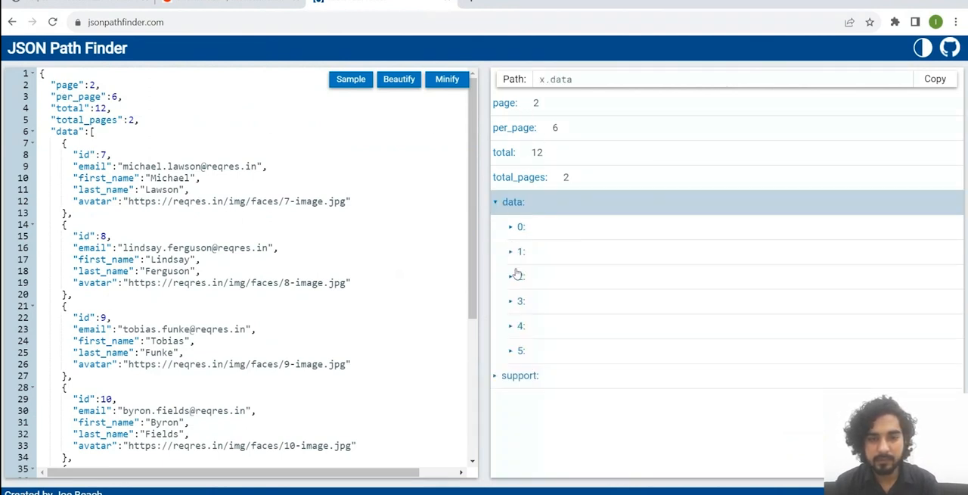
left_click(511, 228)
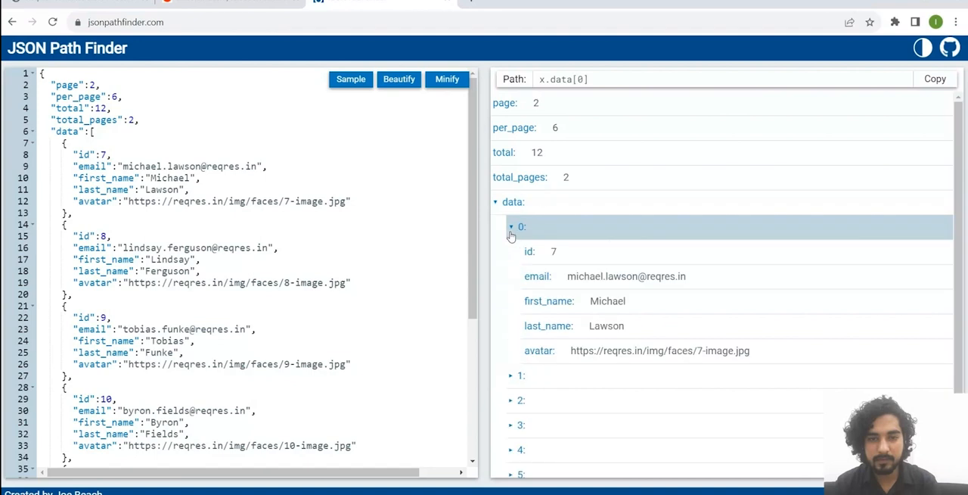
left_click(602, 306)
left_click_drag(669, 78, 550, 79)
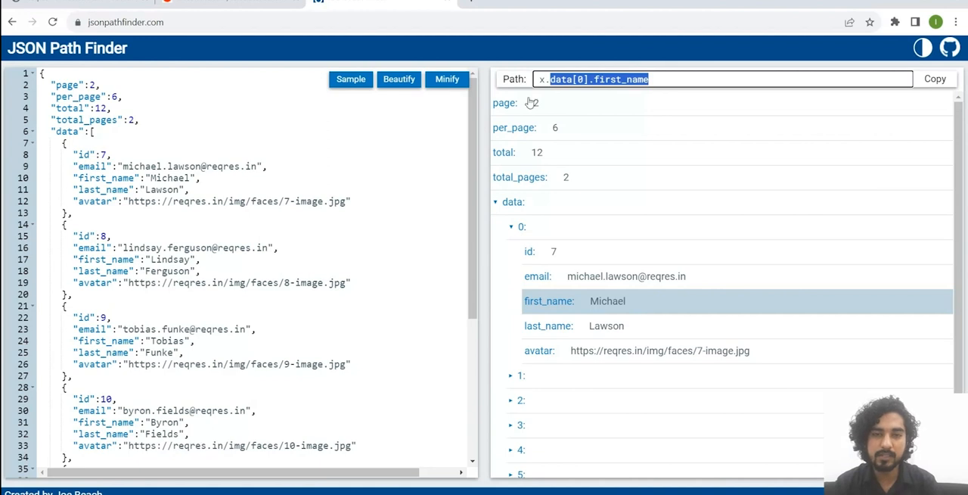
left_click(677, 80)
Step: Switch back to Katalon Studio and check the JSON path of the first record's first_name in the ListUsers response body
key("alt+Tab")
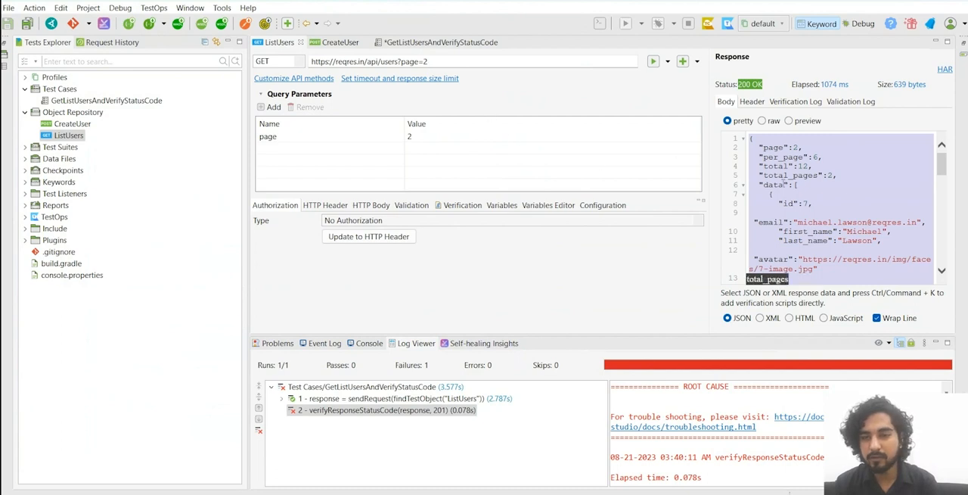
key("alt+Tab")
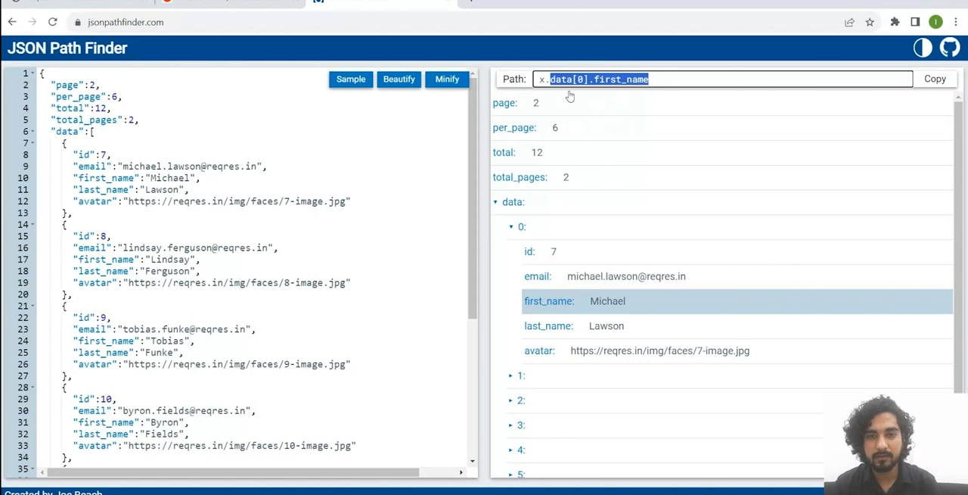
key("alt+Tab")
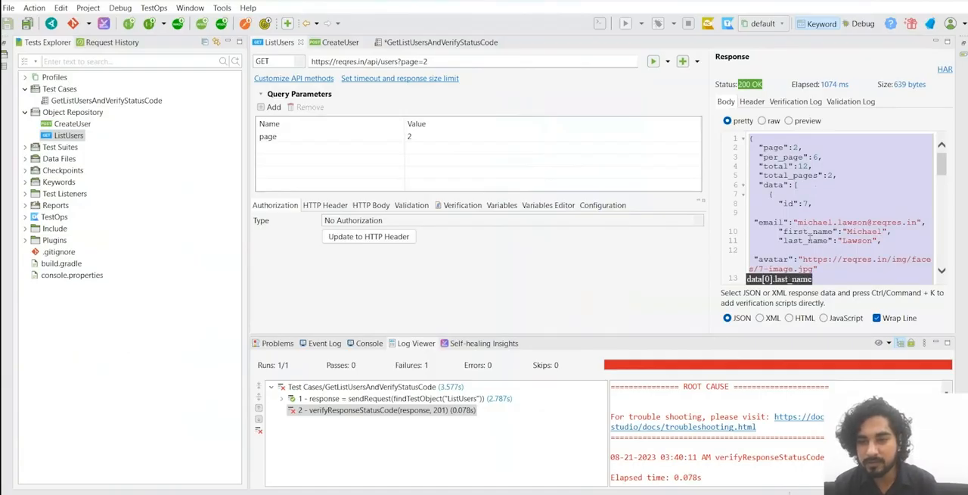
left_click(806, 237)
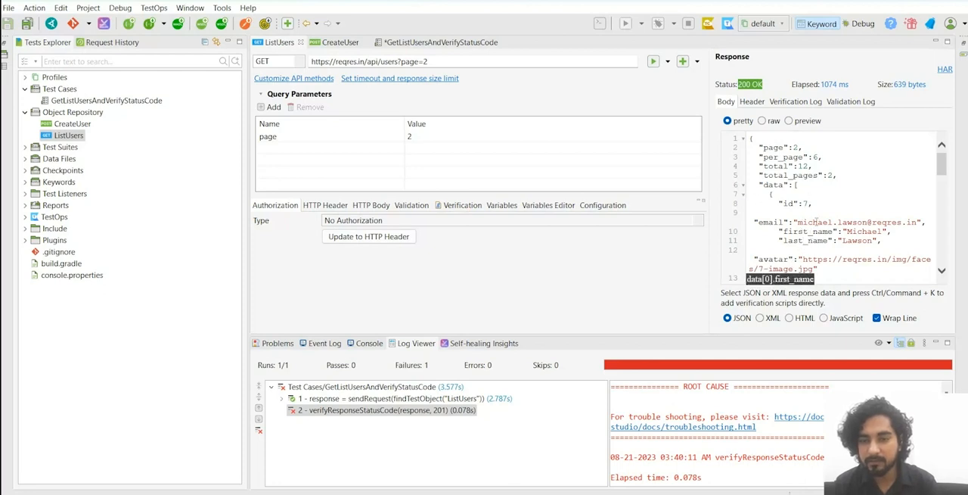
left_click_drag(784, 231, 832, 231)
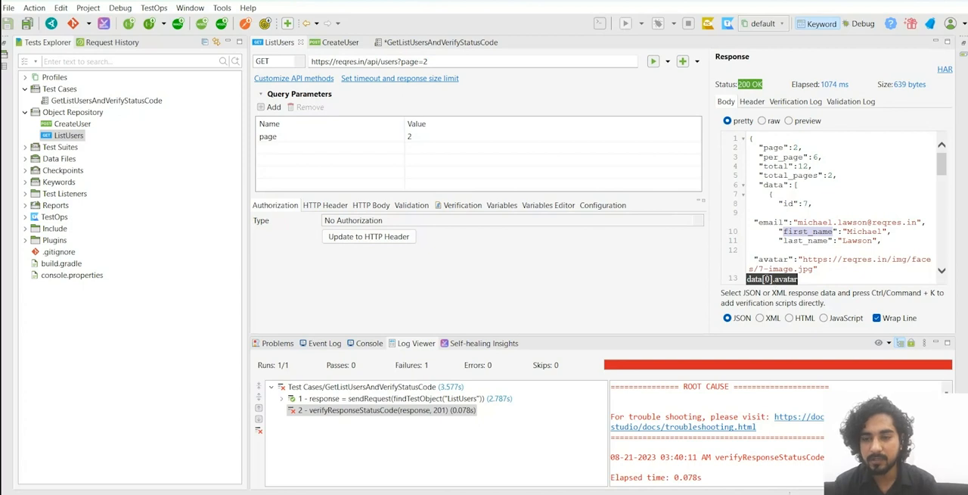
left_click(420, 44)
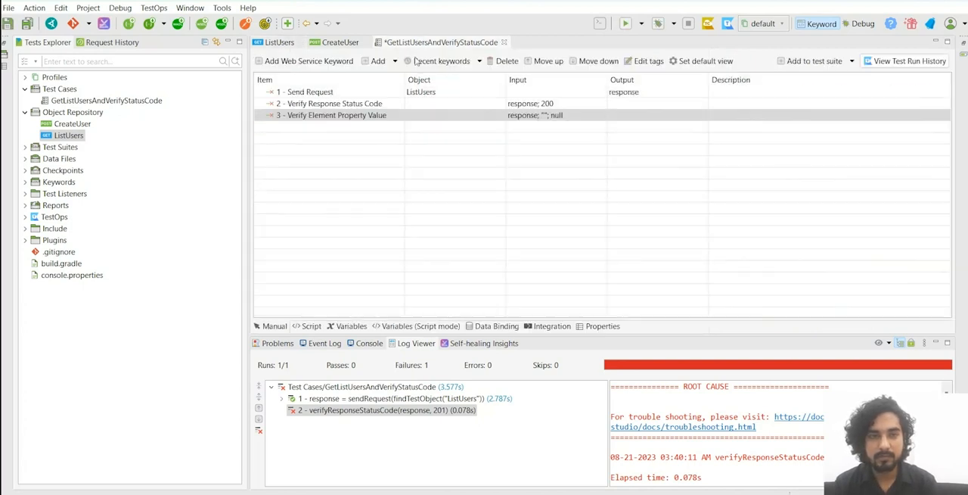
left_click(292, 44)
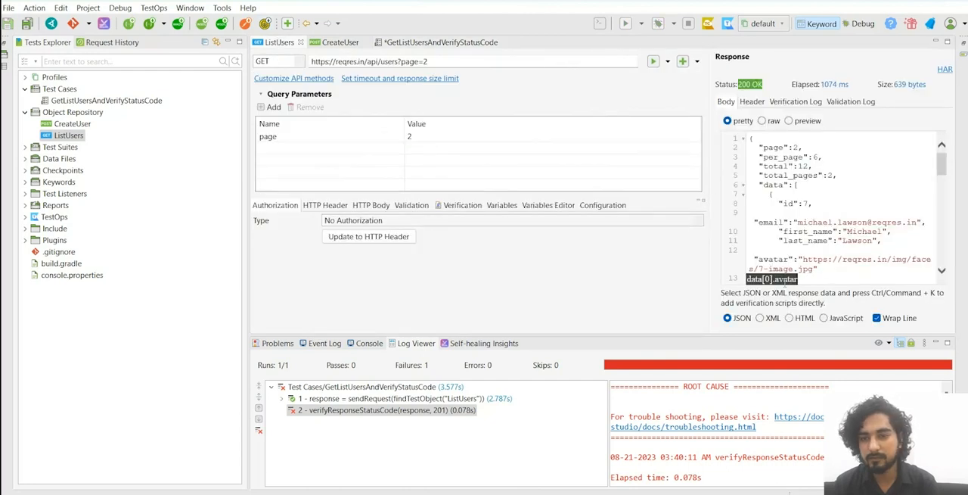
Step: In the Verify Element Property Value step's input, set the locator parameter to data[0].first_name
left_click(428, 43)
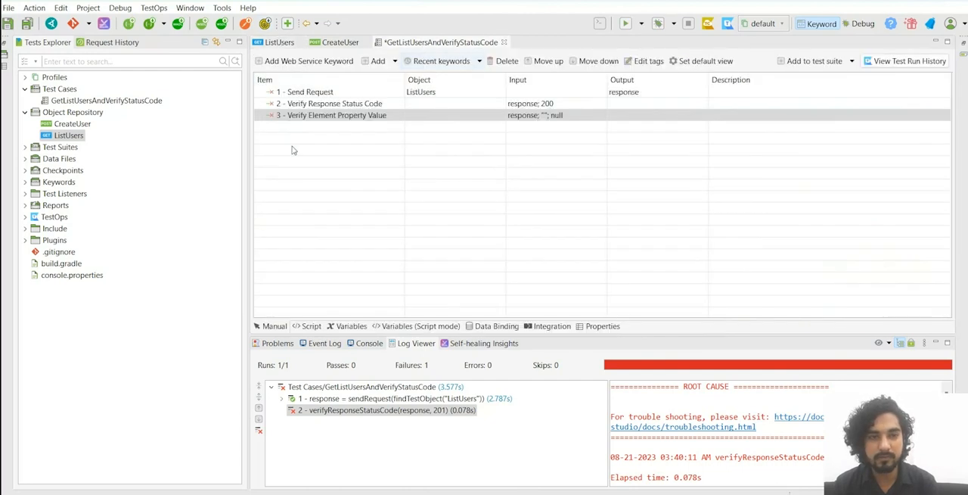
left_click(546, 116)
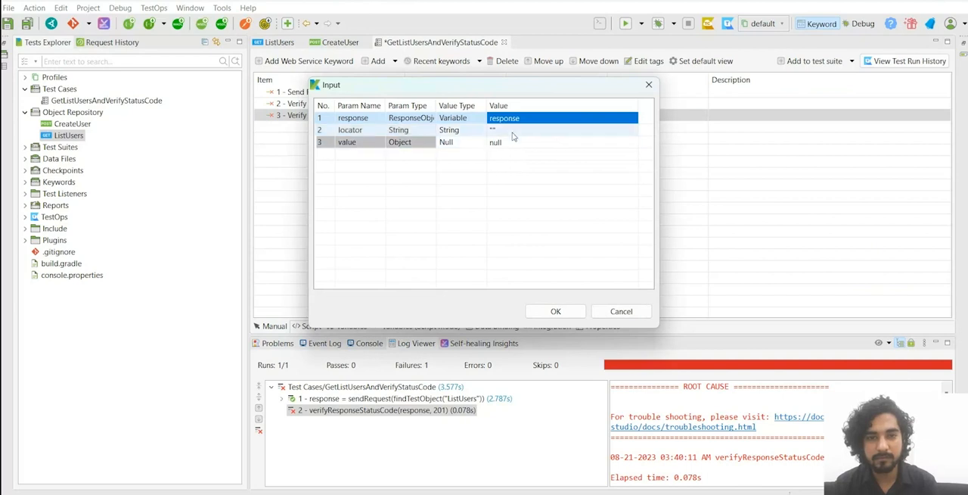
left_click(512, 133)
type("data[0].first_name")
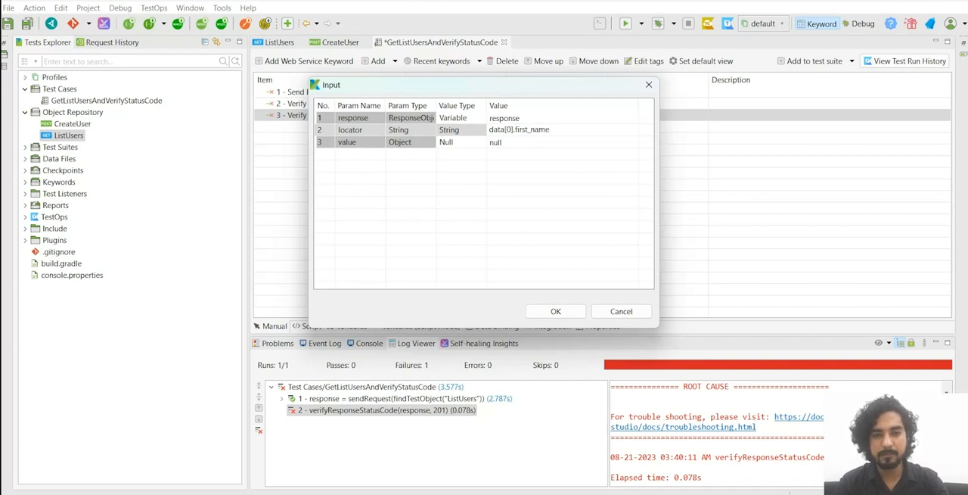
left_click(466, 181)
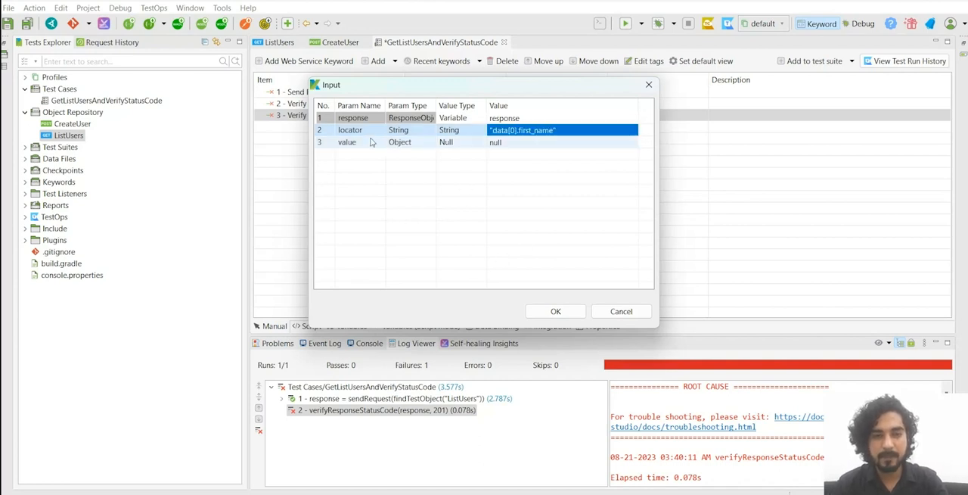
Step: Set the value parameter's value type to String, enter the first record's first name as its value, and confirm the input
left_click(461, 144)
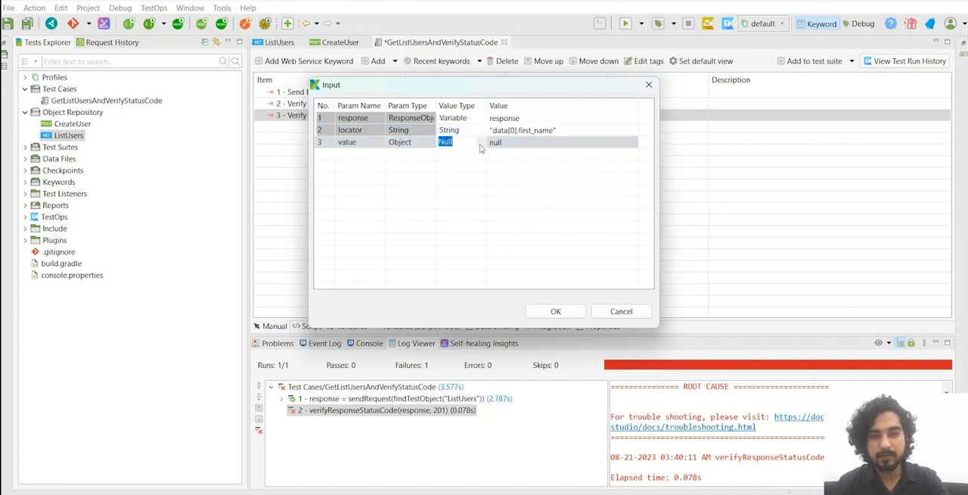
left_click(479, 149)
left_click(460, 154)
left_click(513, 143)
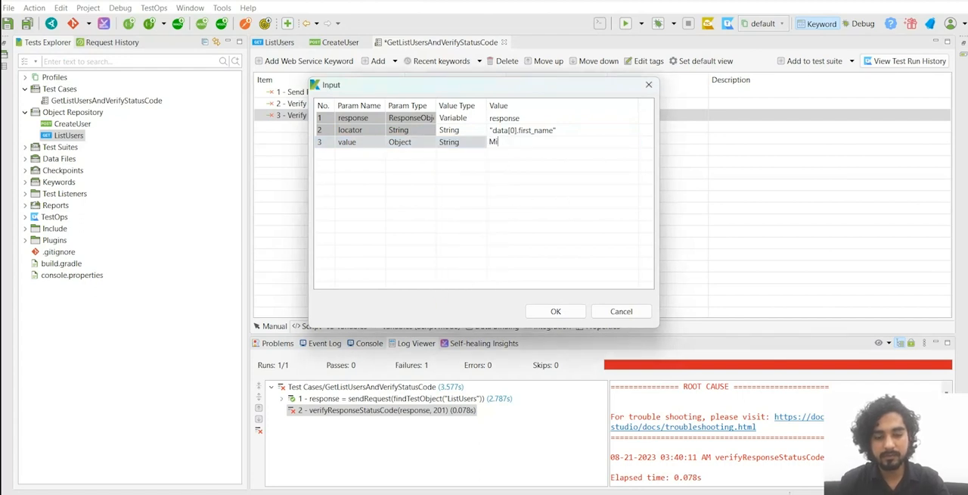
type("Micheal")
key("Return")
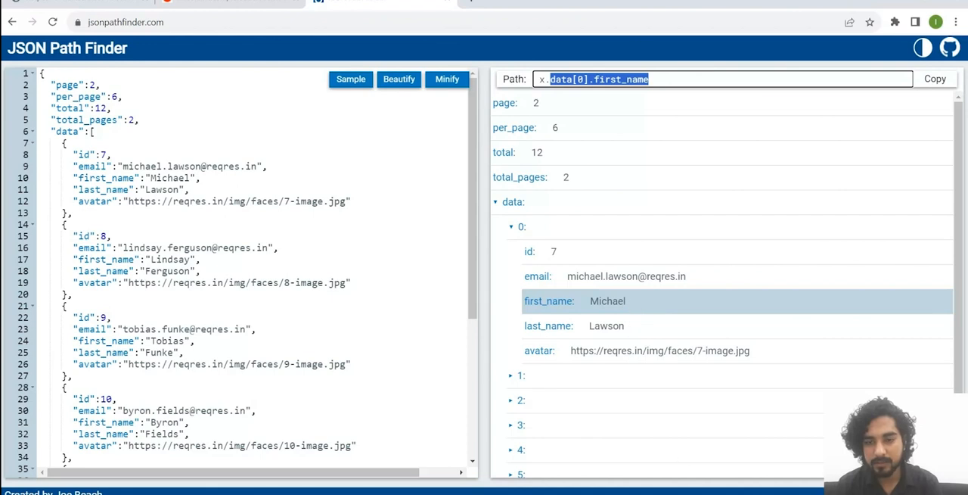
left_click(689, 493)
left_click(574, 145)
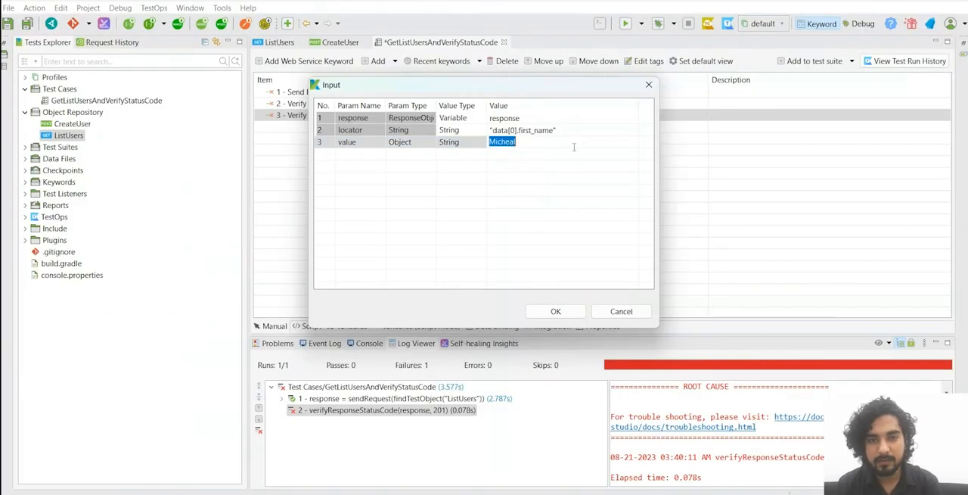
left_click(574, 146)
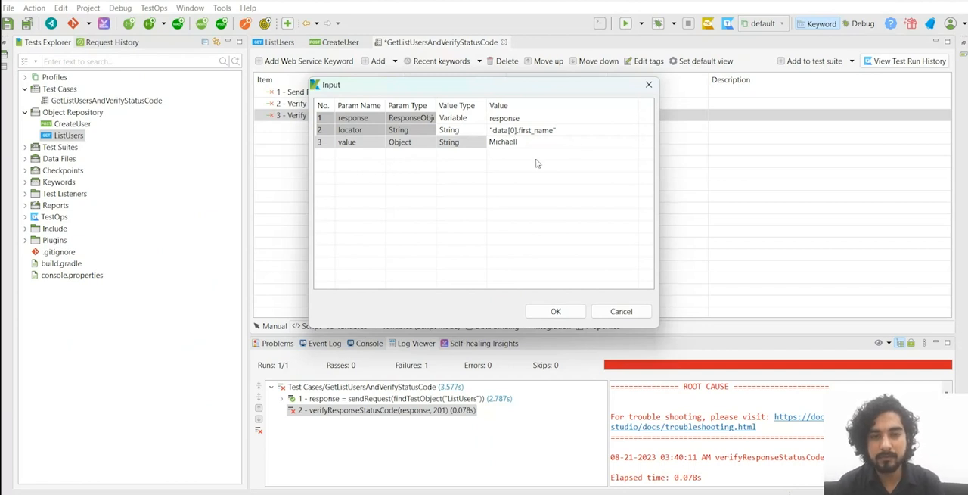
left_click(555, 311)
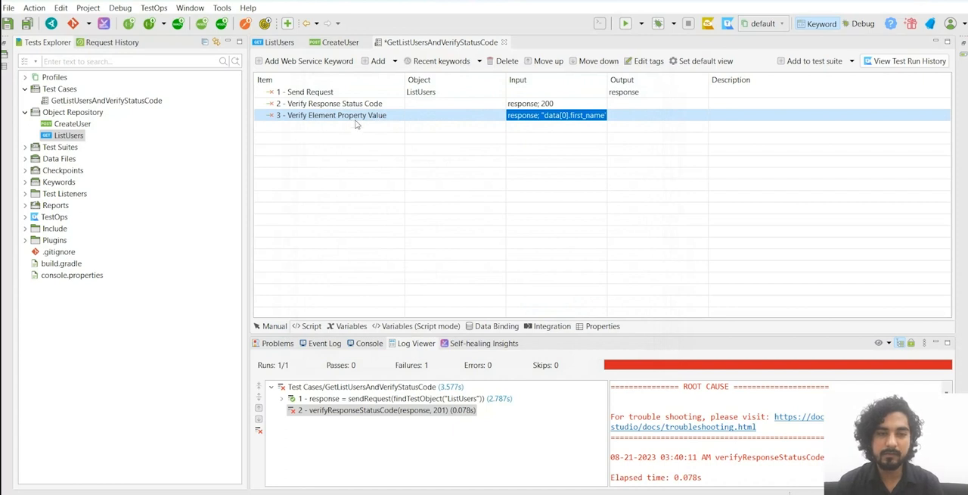
Step: Review the step's input, run GetListUsersAndVerifyStatusCode, and view the verifyElementPropertyValue entry in an enlarged log
left_click(559, 117)
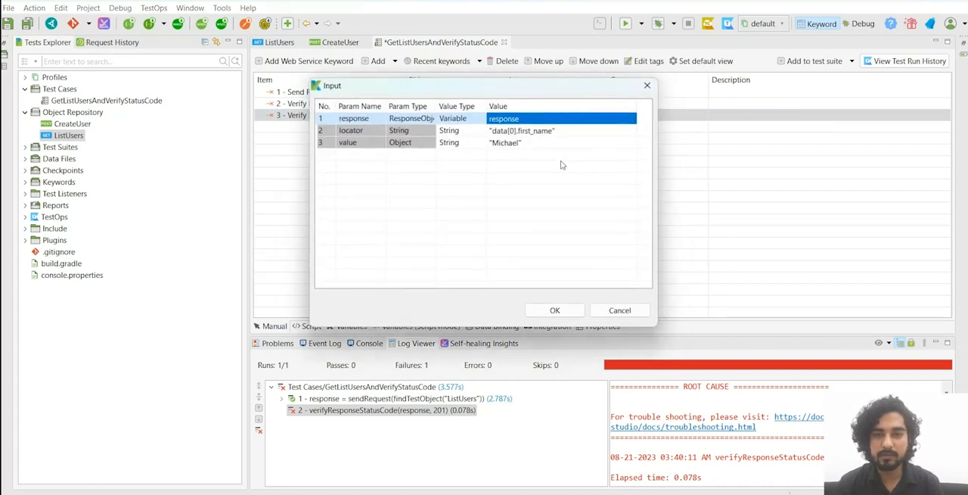
left_click(555, 313)
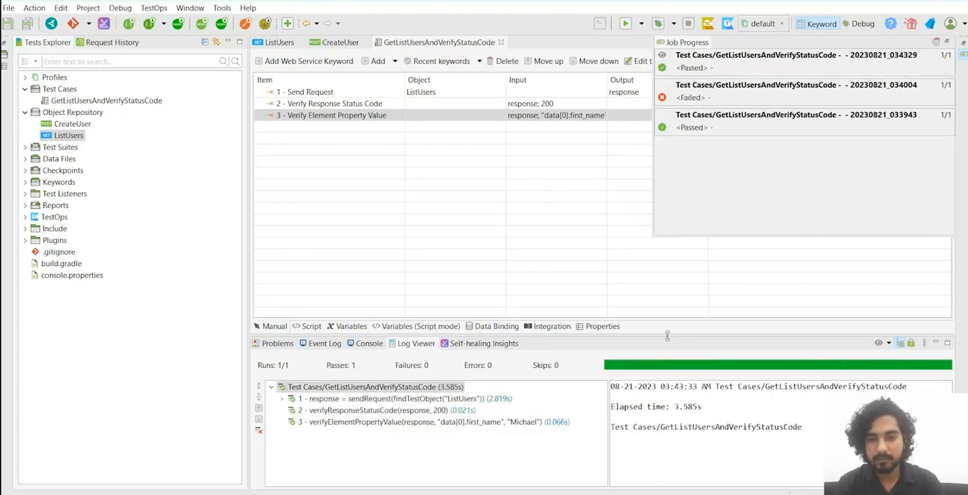
left_click_drag(668, 335, 640, 268)
left_click(423, 353)
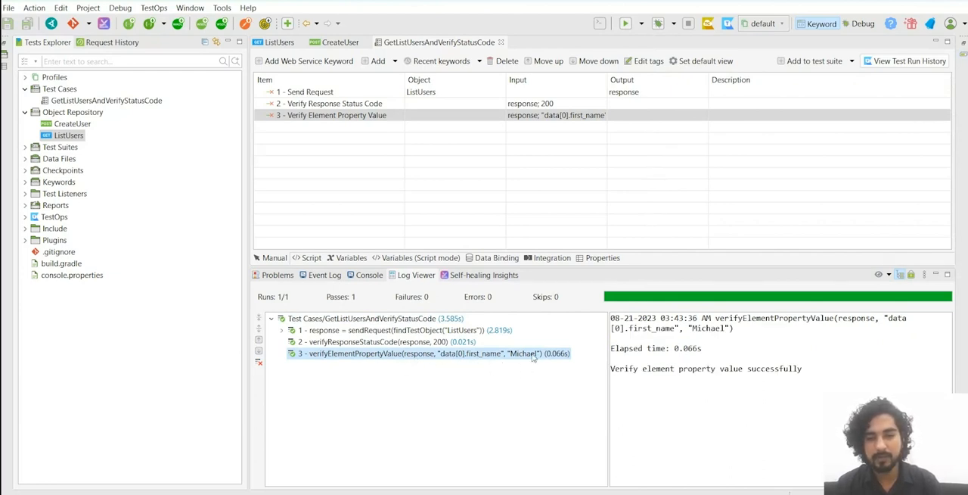
Step: Change the Verify Element Property Value step's expected value to a non-matching first name and run the test case
double_click(578, 126)
left_click(522, 143)
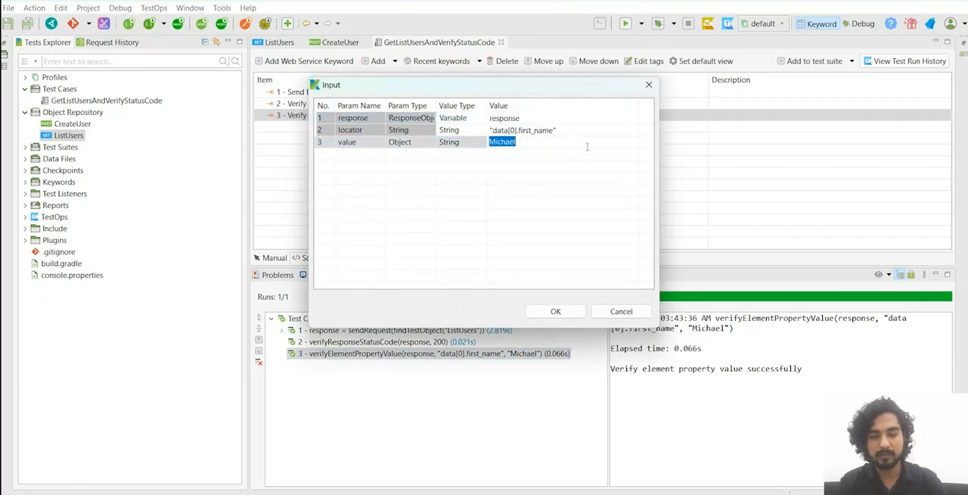
type("John")
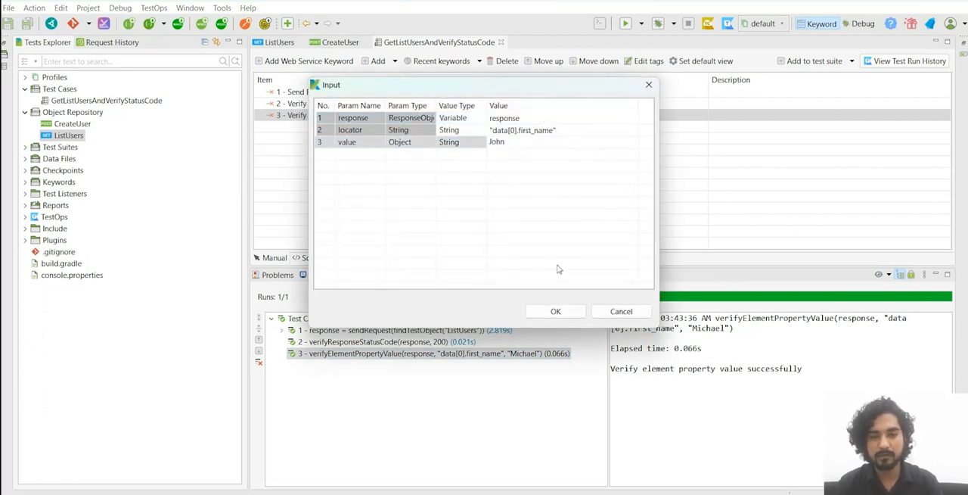
left_click(556, 310)
left_click(624, 24)
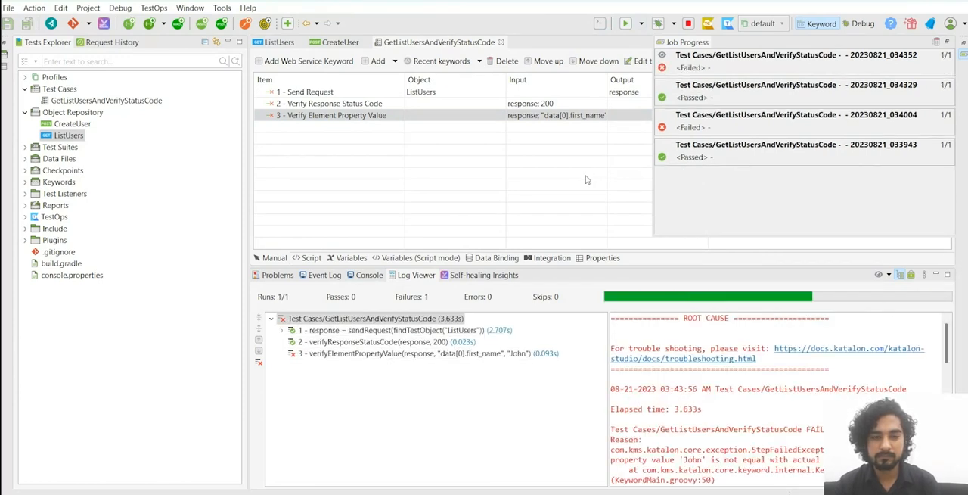
Step: Examine the log message of the verifyElementPropertyValue step, comparing the expected and actual property values
left_click(427, 353)
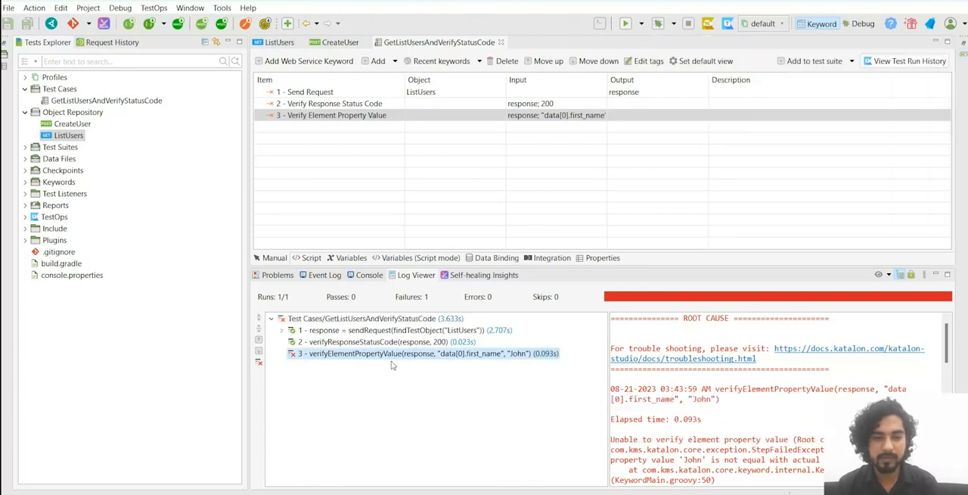
scroll(758, 441, "down", 3)
scroll(696, 367, "up", 3)
scroll(697, 379, "down", 2)
double_click(692, 398)
scroll(756, 416, "down", 1)
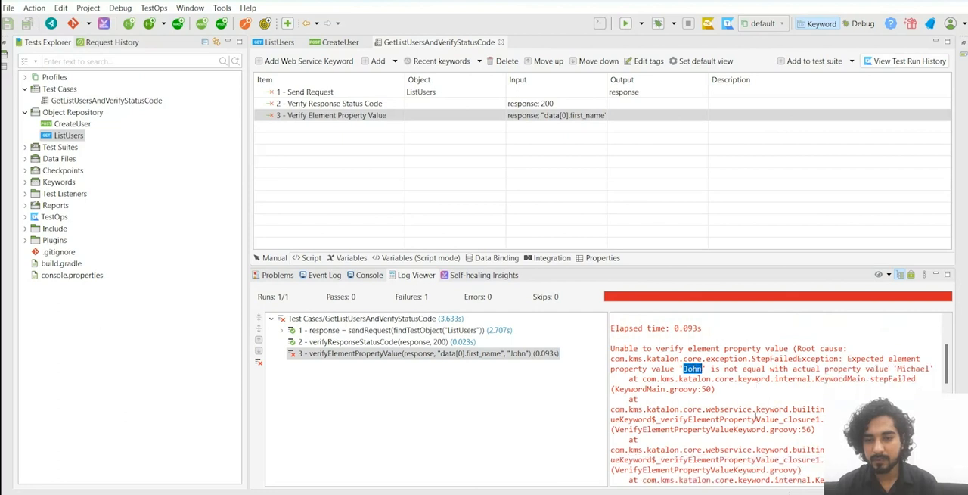
double_click(911, 369)
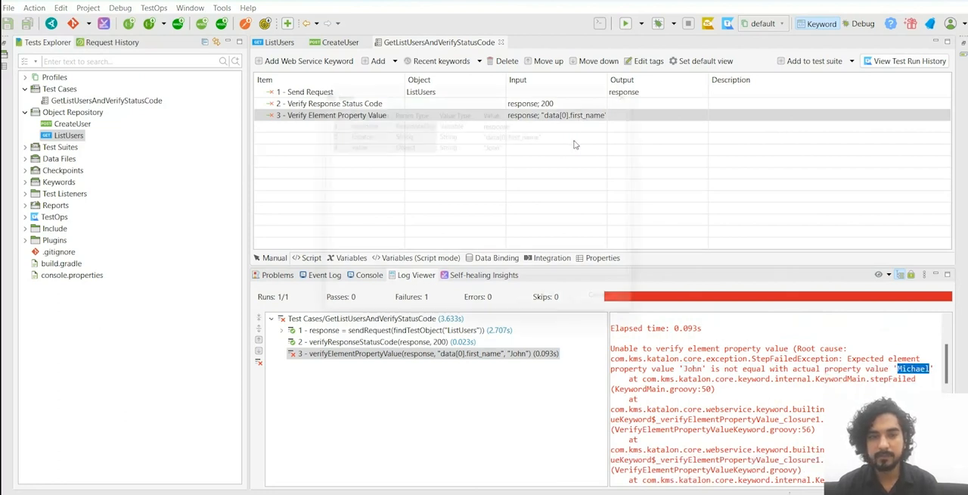
Step: Set the Verify Element Property Value step's expected value back to the first record's first name and save the test case
left_click(581, 115)
left_click(527, 144)
left_click(527, 144)
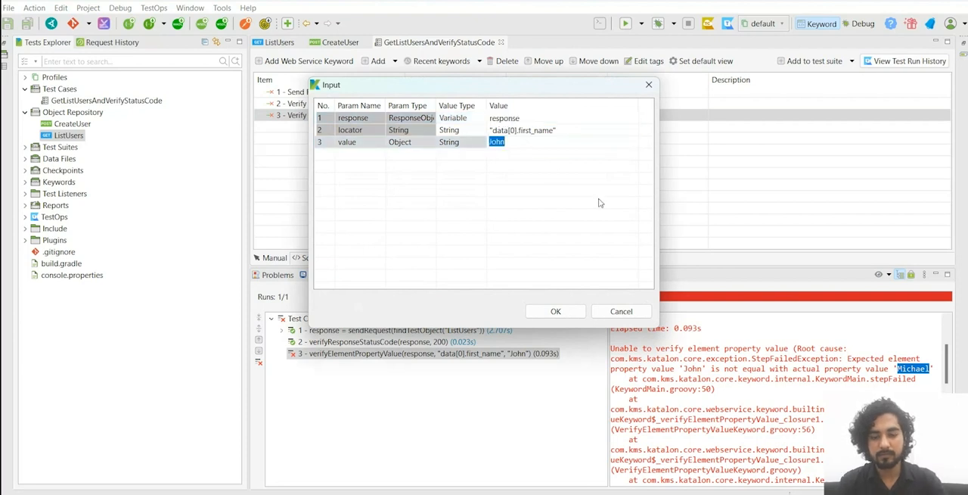
type("Michaek")
key("BackSpace")
type("l")
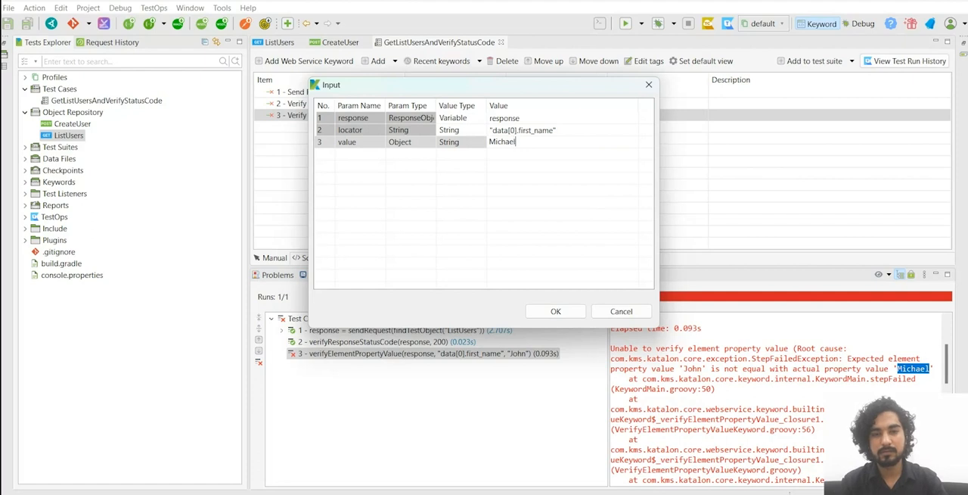
left_click(556, 311)
key("ctrl+s")
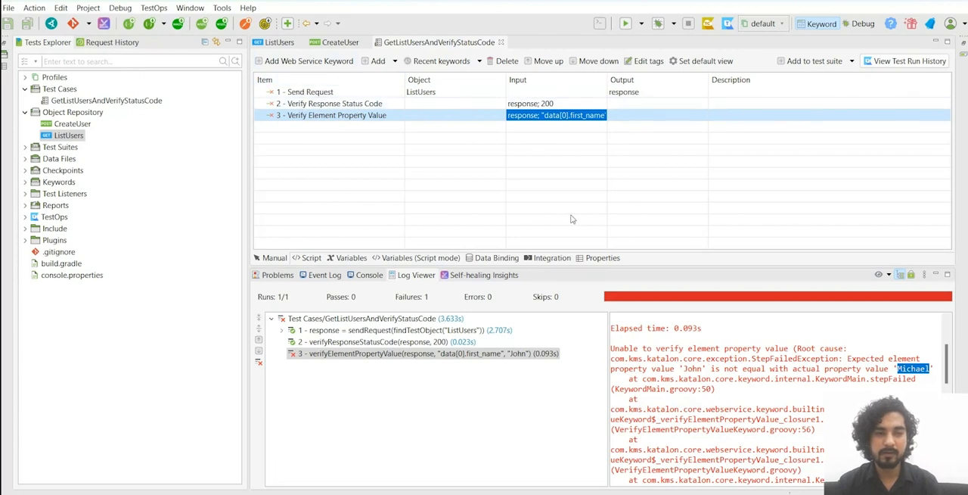
Step: Reduce the height of the log area and bring up the ListUsers request
left_click_drag(714, 266, 714, 298)
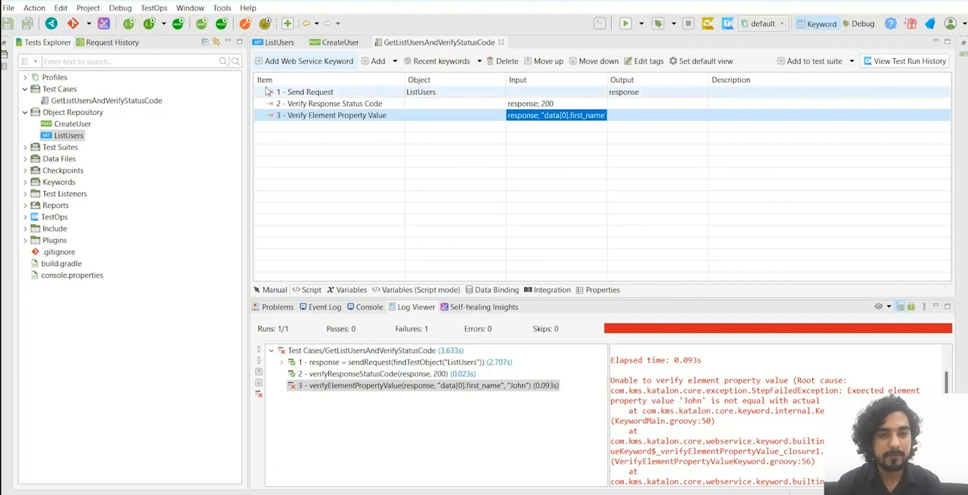
left_click(279, 42)
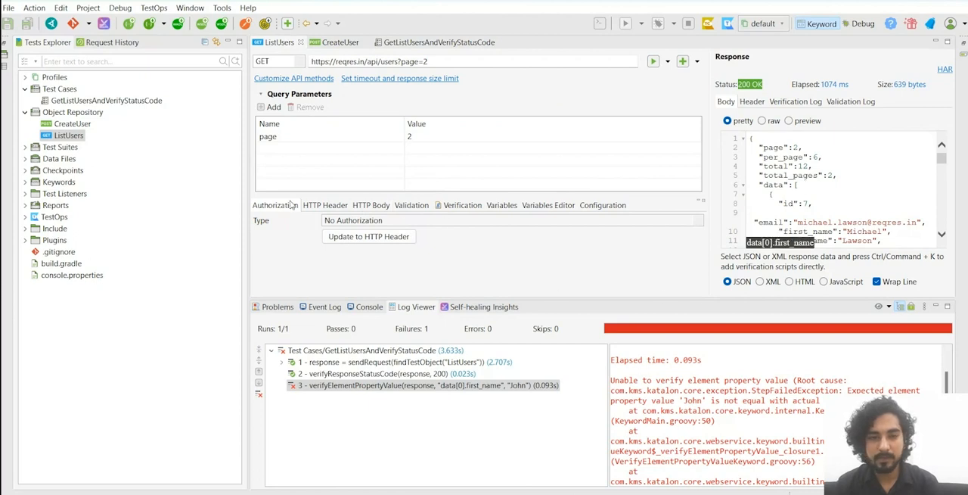
Step: Open the ListUsers request's verification script and shrink the log area to give the script more room
left_click(410, 205)
left_click(459, 205)
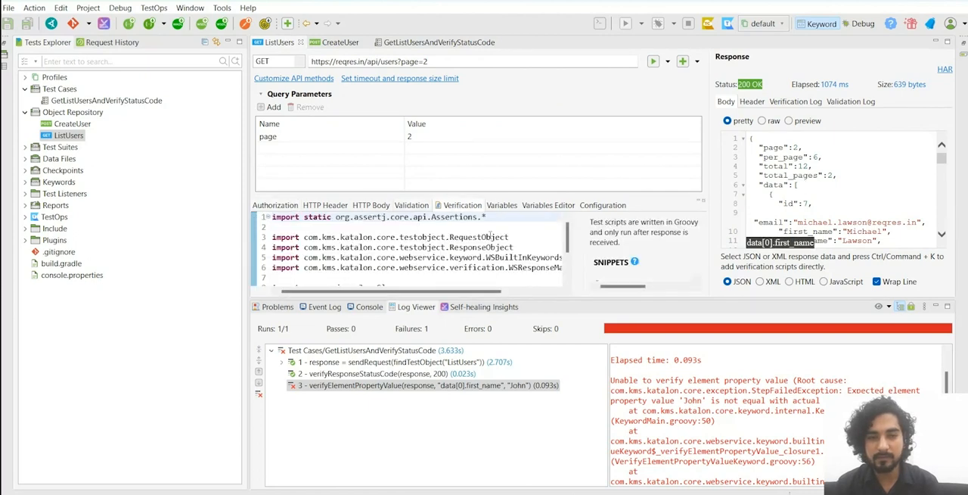
left_click_drag(690, 325, 673, 423)
left_click(431, 333)
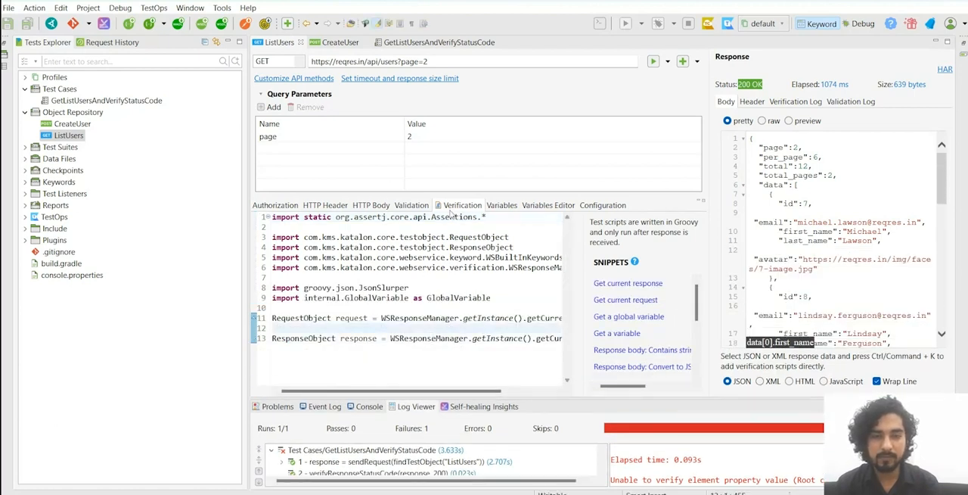
Step: Review the steps of the GetListUsersAndVerifyStatusCode test case and return to the ListUsers verification script
left_click(439, 42)
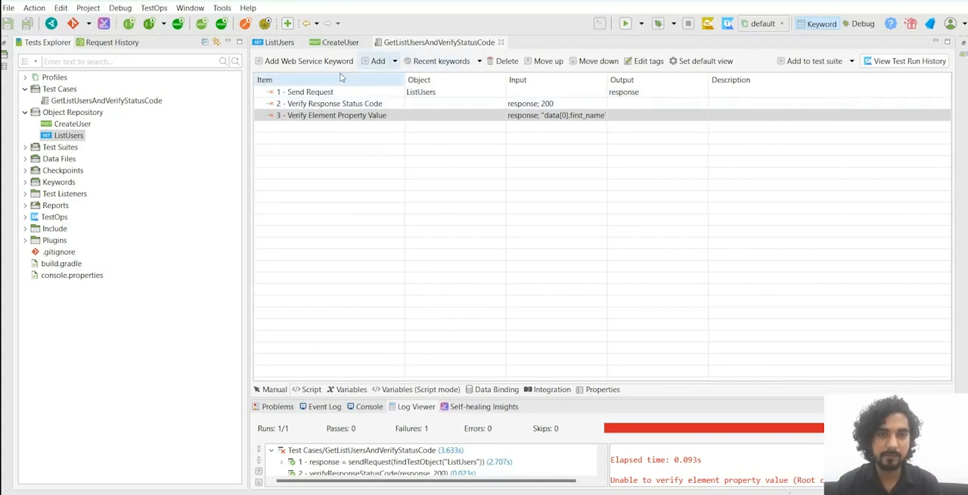
left_click(274, 42)
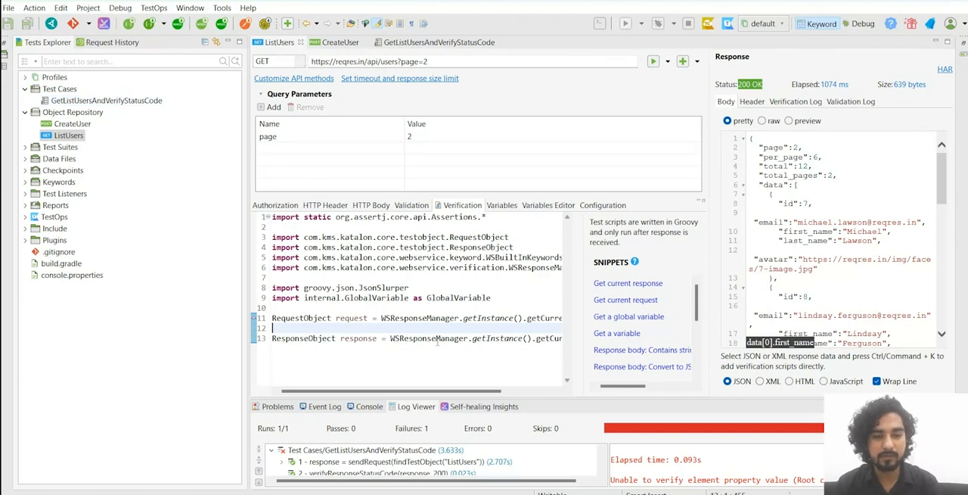
left_click(390, 338)
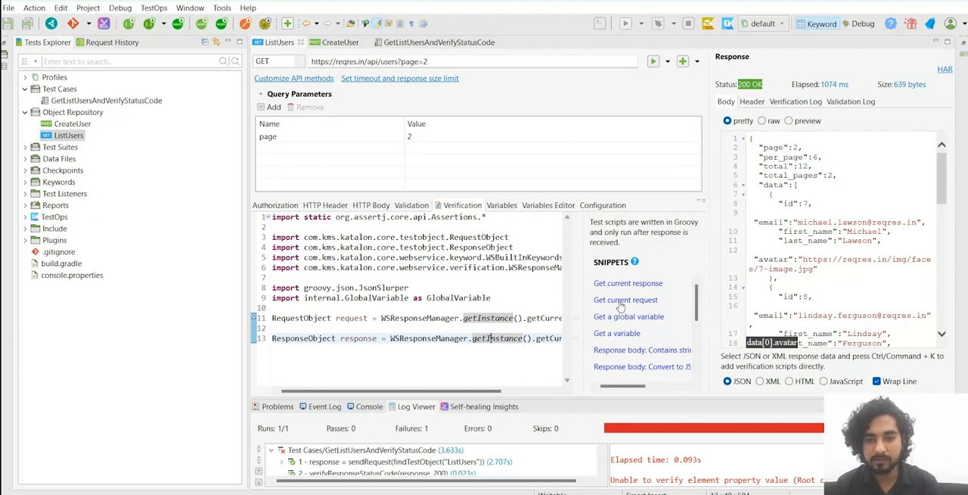
Step: Insert the "Status code: Code is 200" snippet into the ListUsers verification script
scroll(621, 306, "down", 1)
mouse_move(620, 386)
left_mouse_down()
mouse_move(646, 389)
mouse_move(612, 390)
left_mouse_up()
scroll(629, 314, "down", 3)
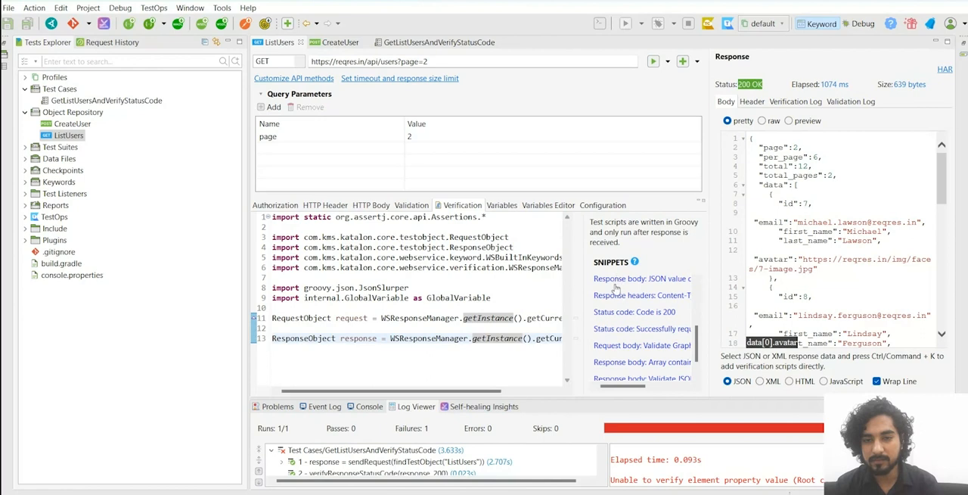
left_click(646, 314)
left_click(609, 331)
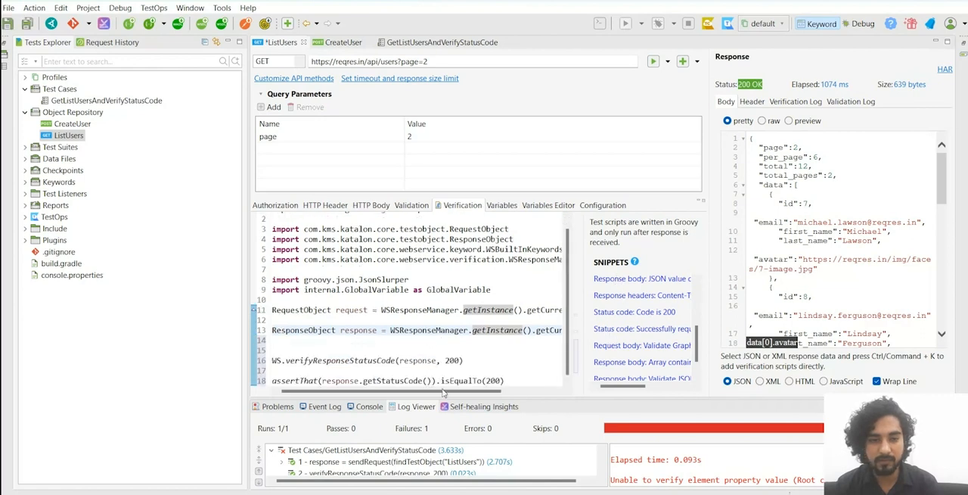
left_click_drag(443, 391, 341, 395)
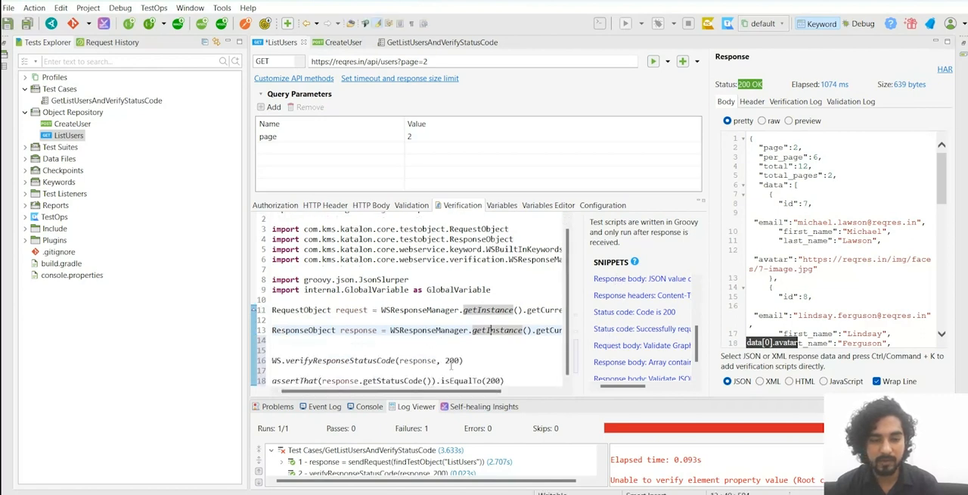
left_click(473, 360)
Step: Add a verifyElementPropertyValue check of data[0].first_name against the first record's first name, space it with line breaks, and save the ListUsers request
left_click(389, 347)
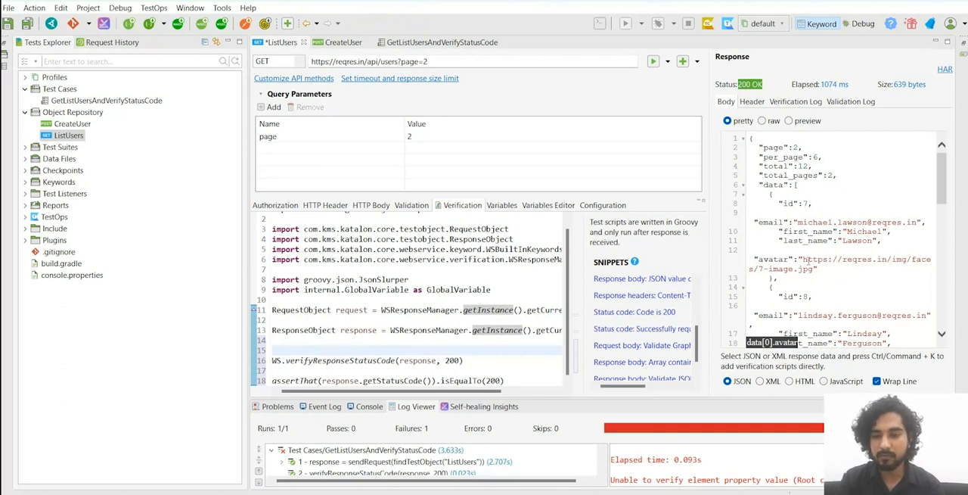
scroll(457, 316, "down", 1)
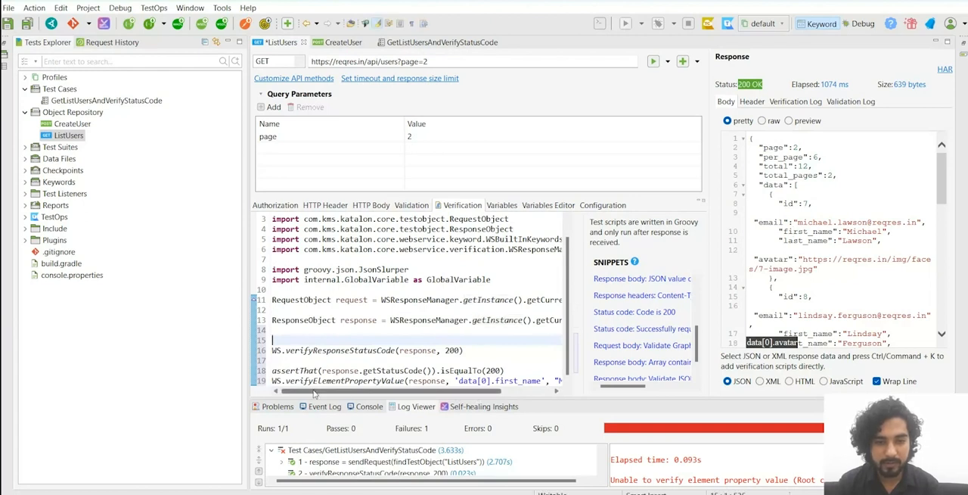
left_click_drag(286, 381, 595, 390)
left_click(539, 378)
left_click(450, 371)
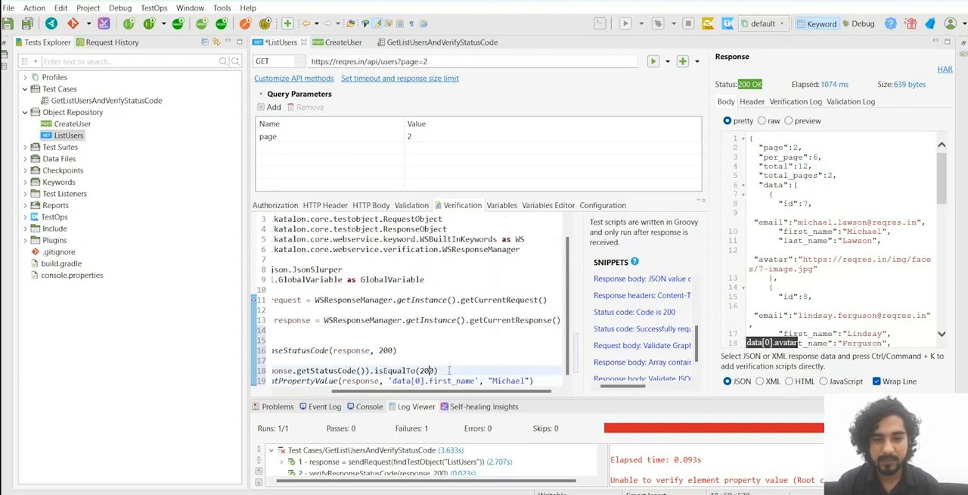
key("Return")
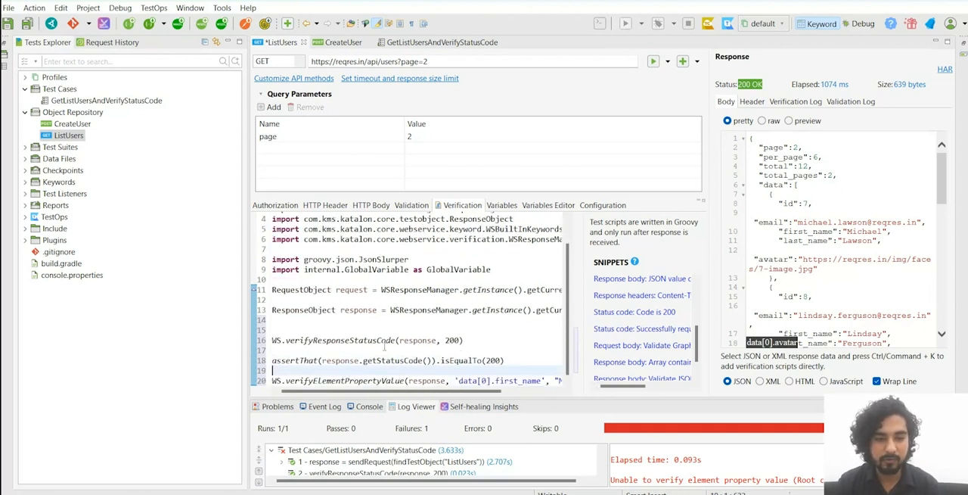
left_click_drag(495, 392, 545, 391)
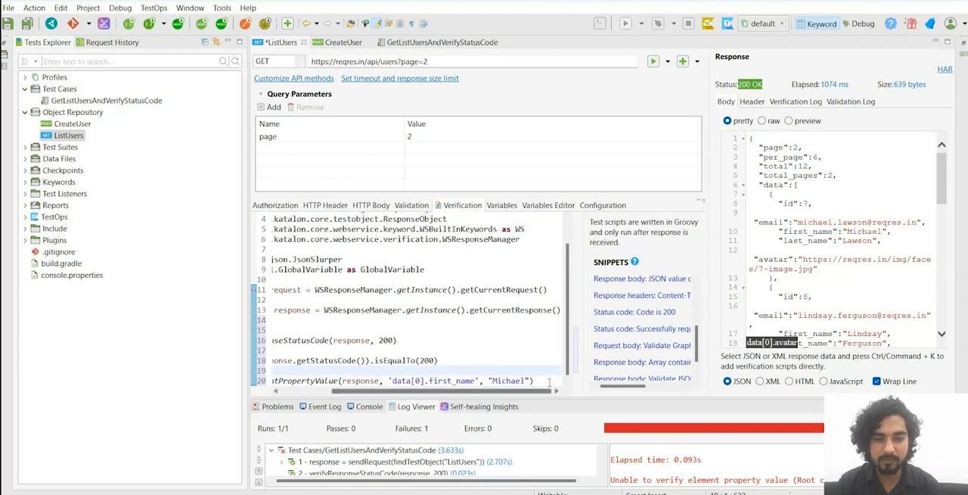
left_click(549, 381)
key("Return")
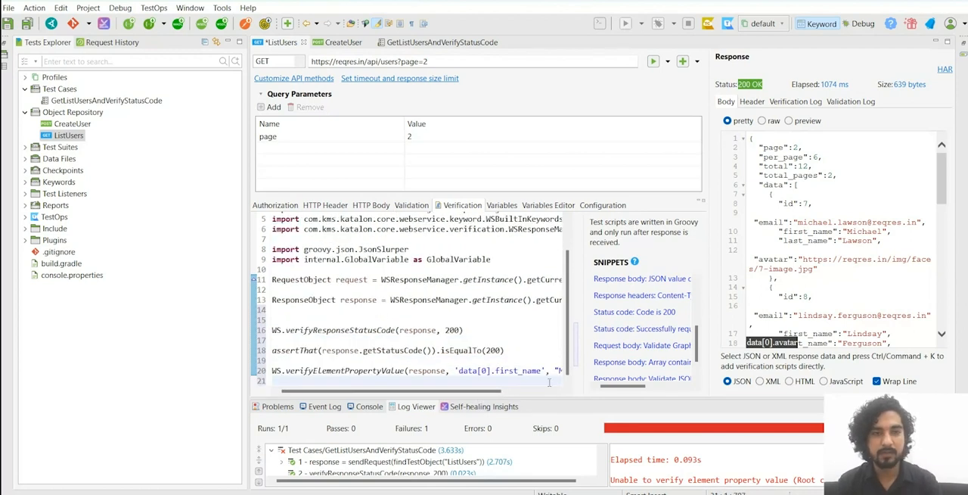
key("ctrl+s")
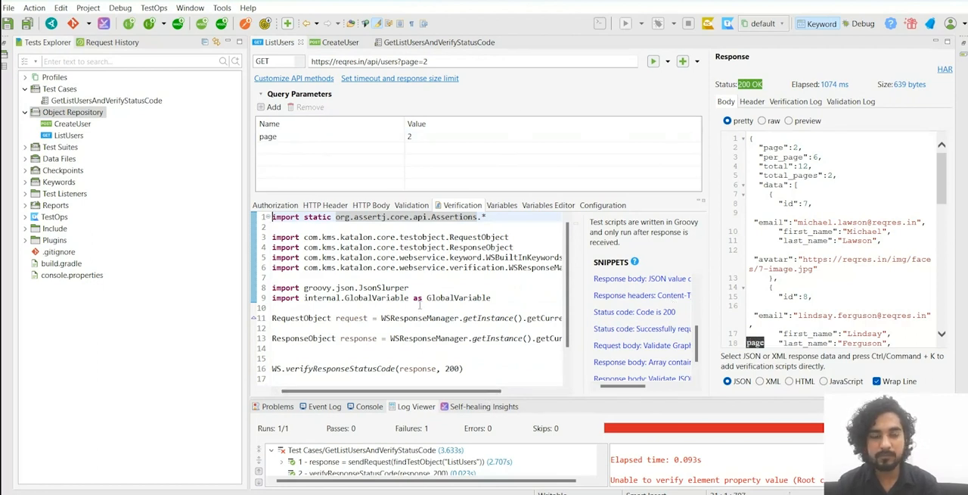
Step: Look through the ListUsers variables and the CreateUser request's header, body, validation, verification and variables settings
left_click(493, 210)
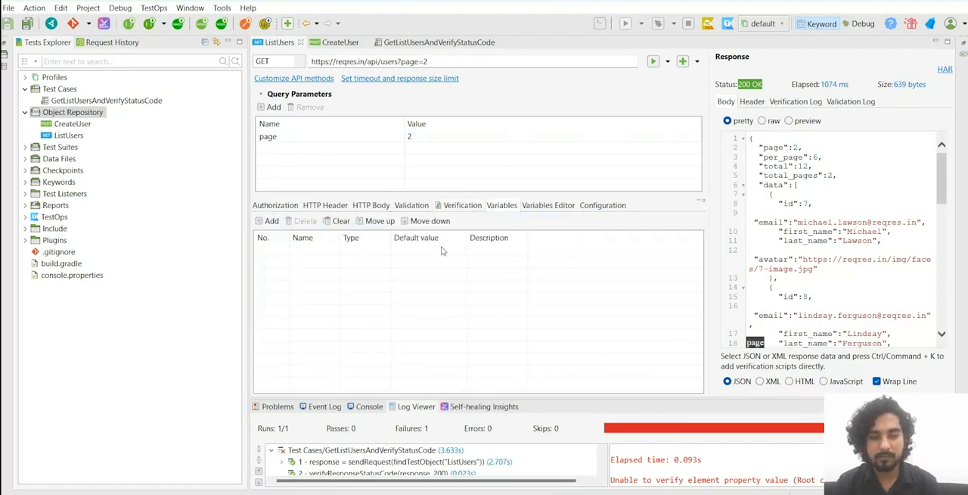
left_click(339, 43)
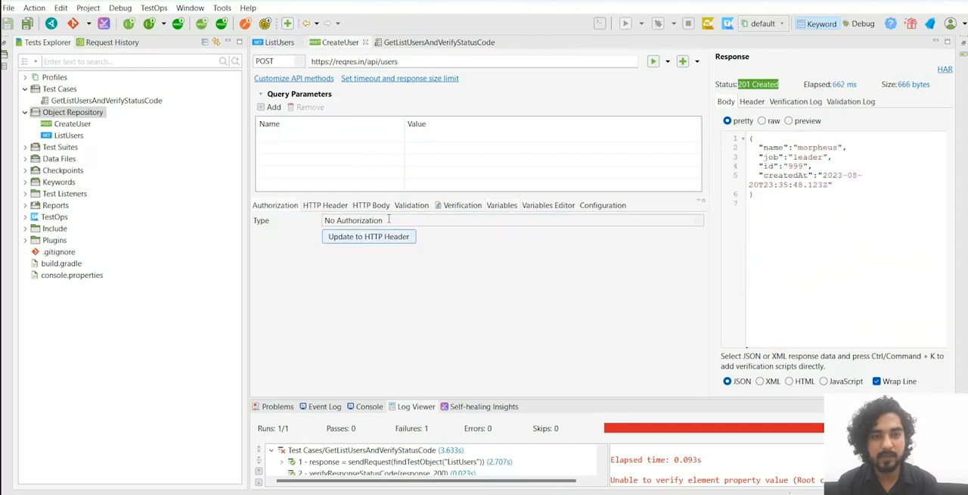
left_click(326, 208)
left_click(381, 208)
left_click(424, 209)
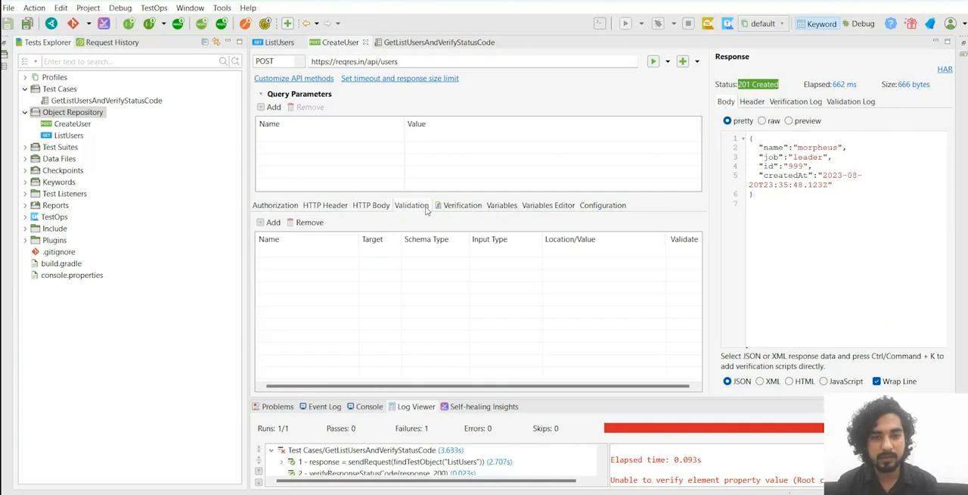
left_click(465, 209)
left_click(505, 211)
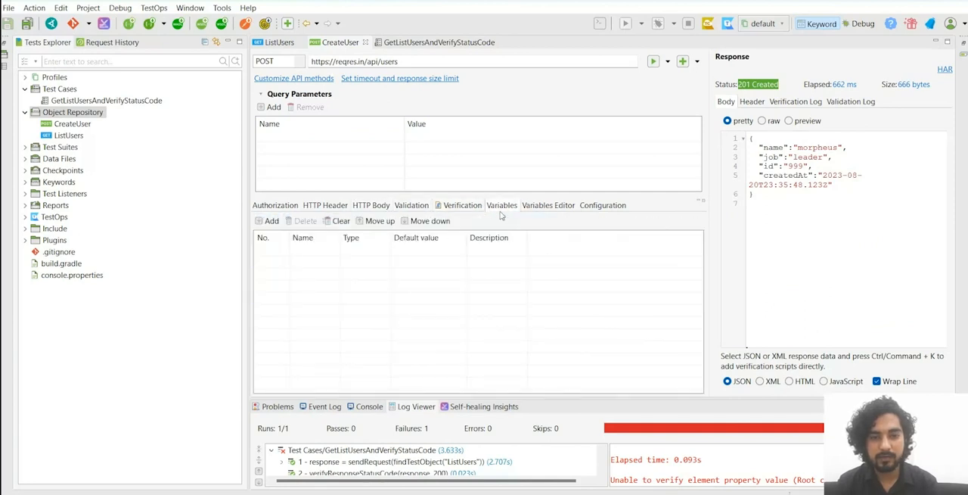
Step: Examine the hard-coded name and job values in the CreateUser request's HTTP body
left_click(370, 211)
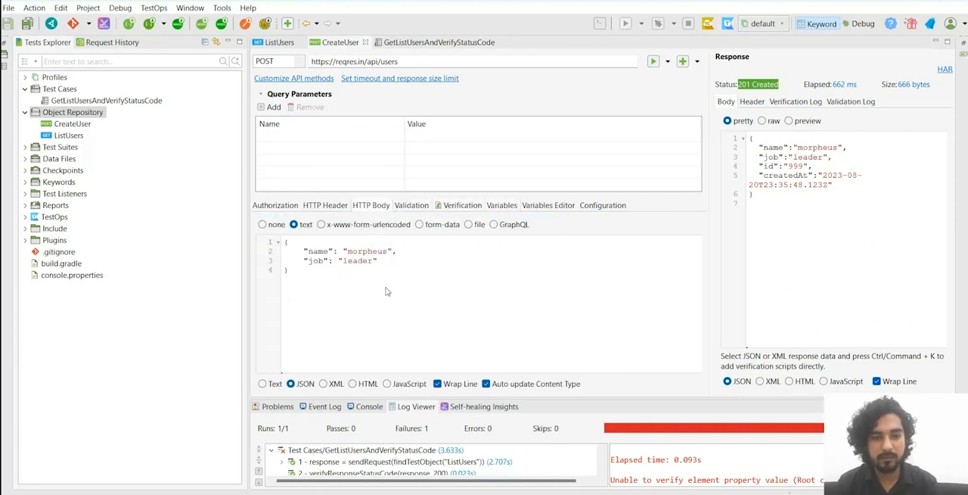
double_click(372, 250)
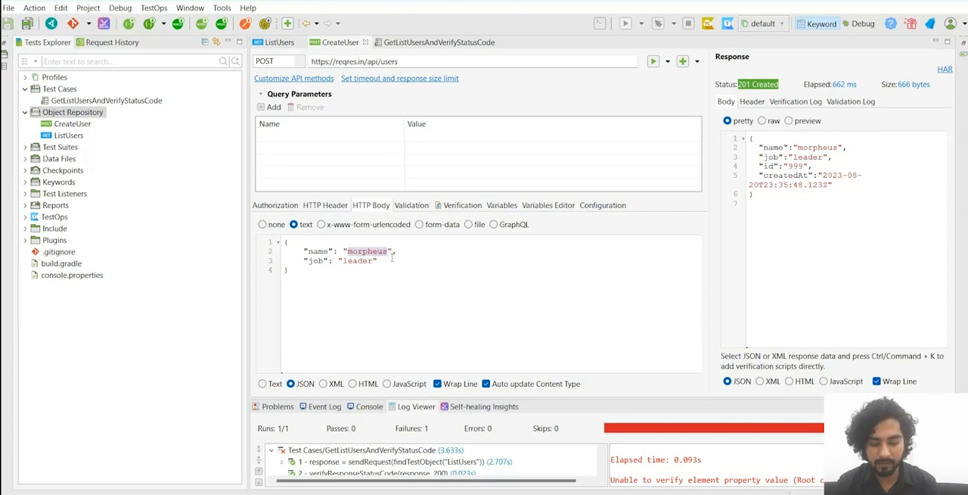
double_click(355, 263)
left_click(410, 264)
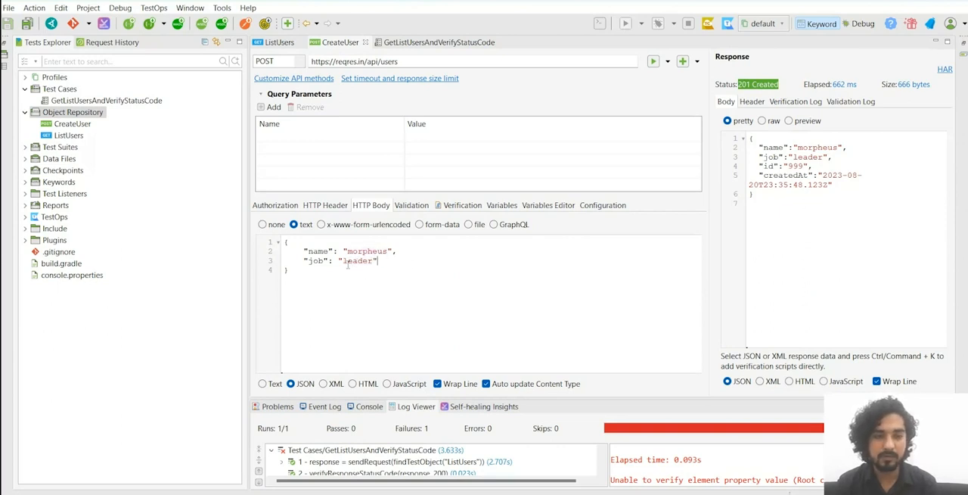
left_click(418, 251)
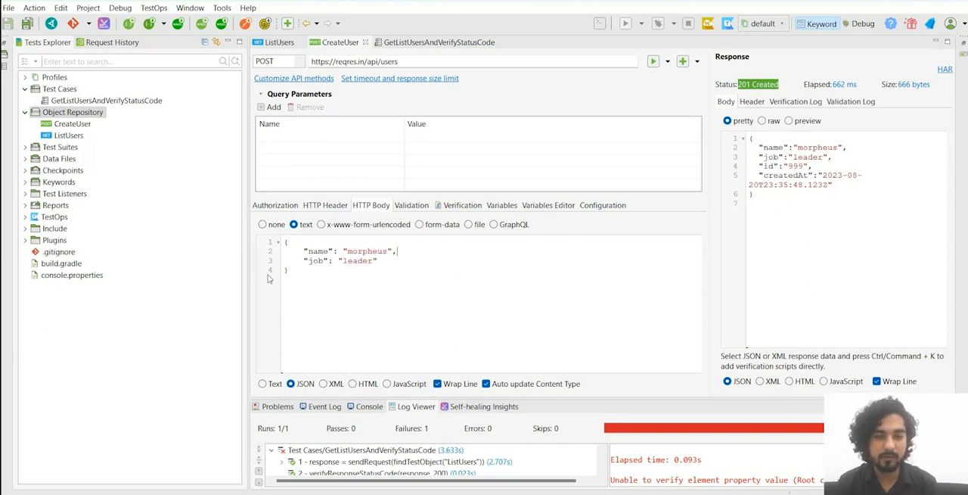
left_click_drag(296, 274, 268, 246)
left_click(317, 275)
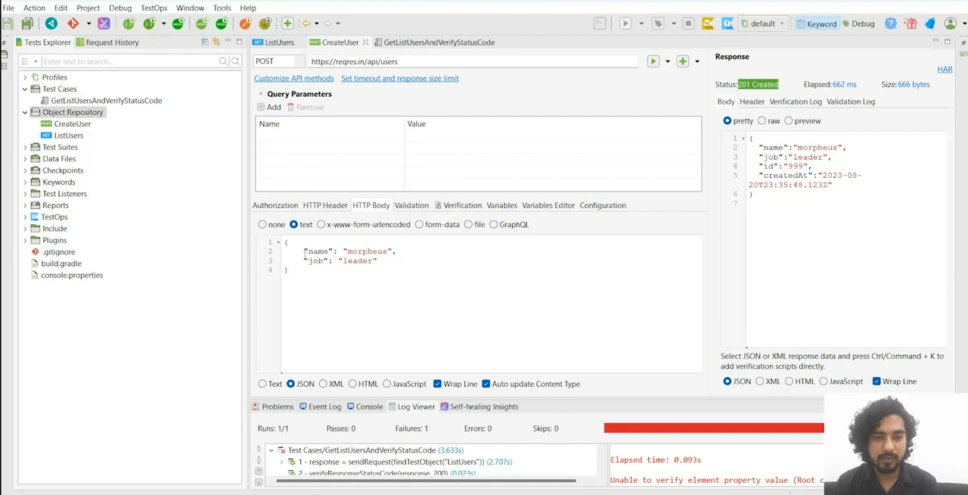
double_click(372, 250)
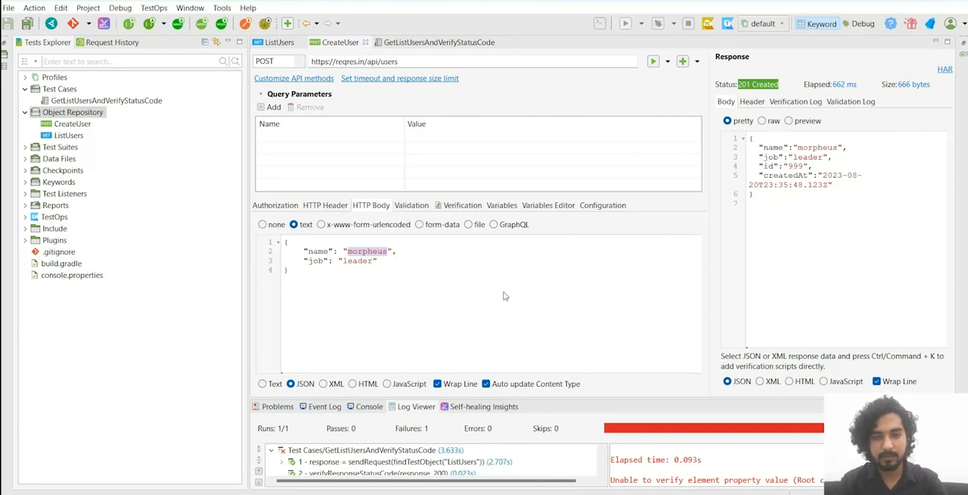
Step: Add a String variable called name with default value "morpheus" to the CreateUser request
left_click(501, 208)
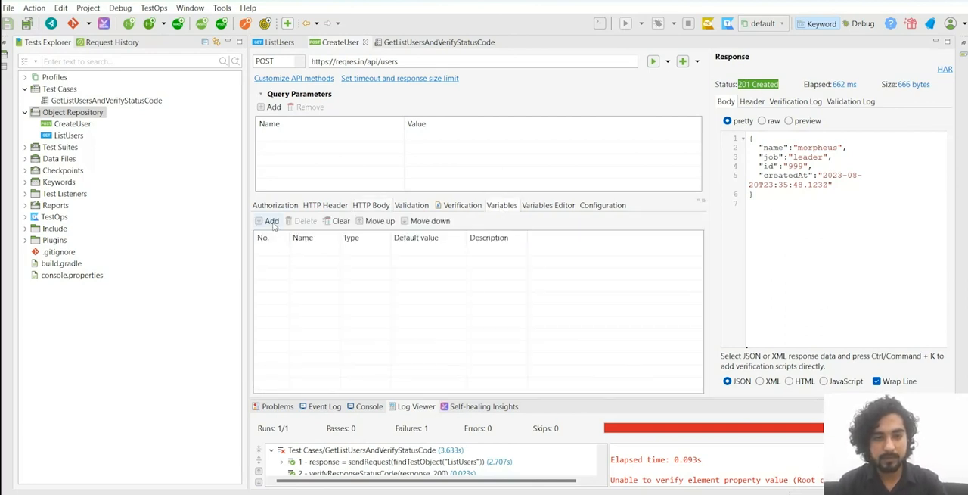
left_click(269, 221)
type("name")
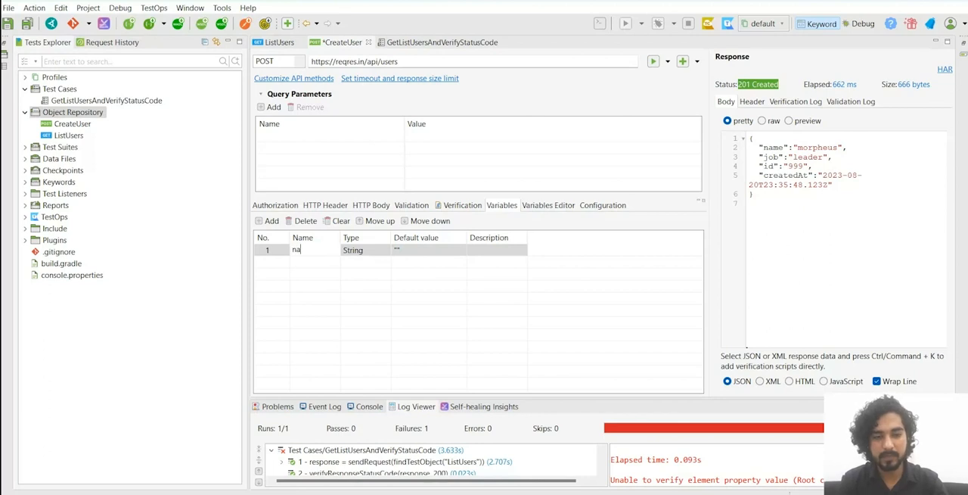
left_click(393, 250)
left_click(415, 252)
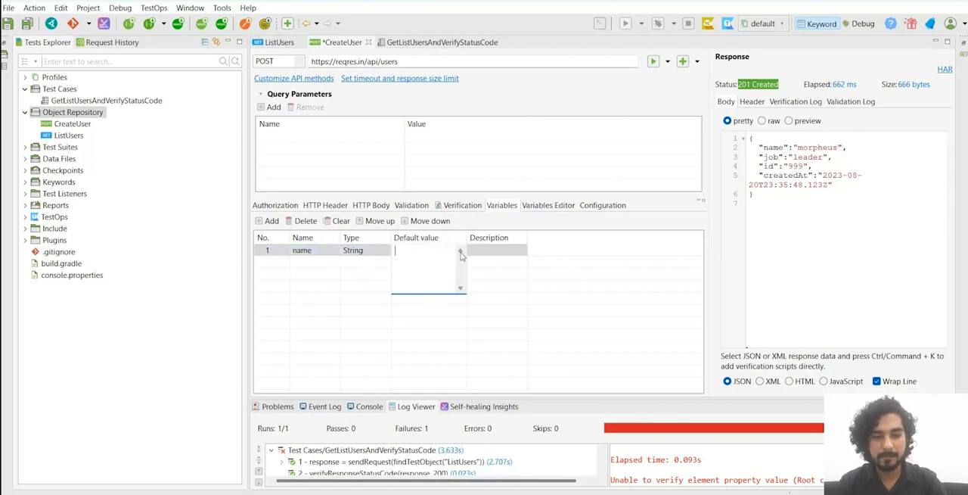
type("morpheus")
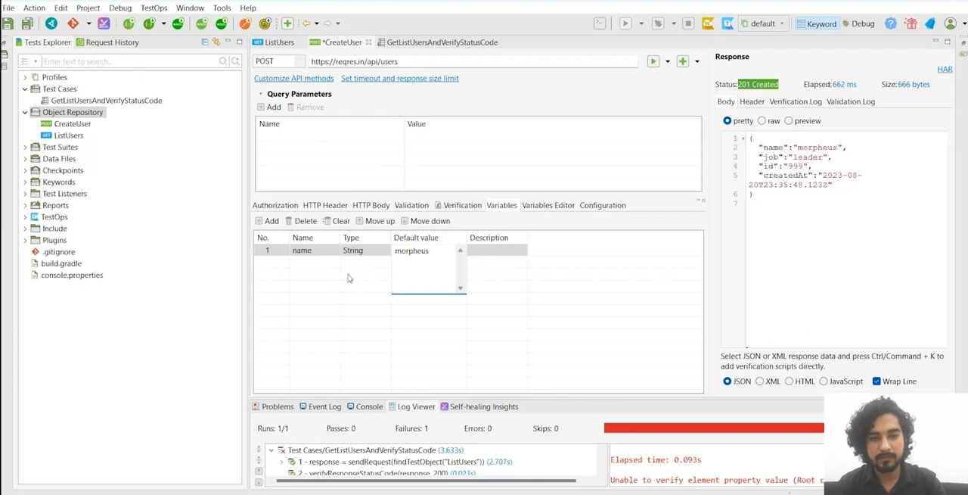
left_click(312, 254)
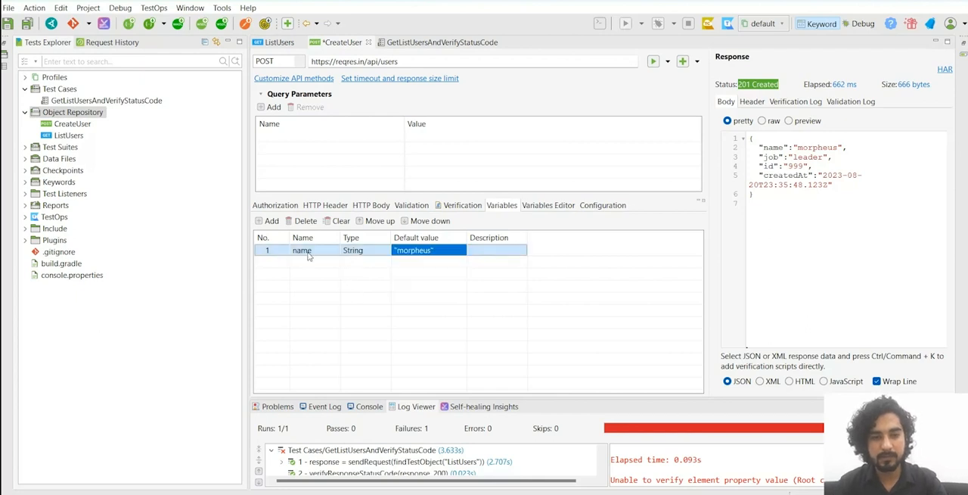
Step: Add a second String variable called job with default value "leader" to the CreateUser request
left_click(270, 221)
left_click(313, 264)
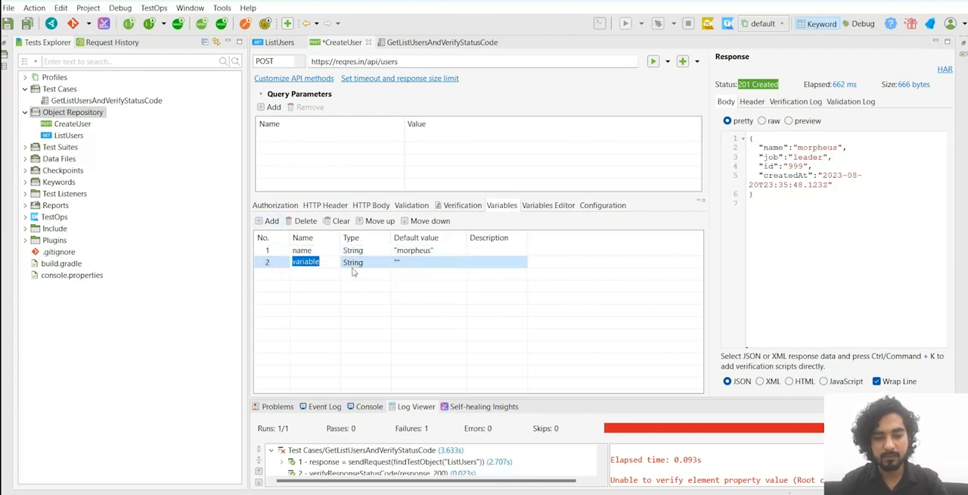
type("job")
key("Return")
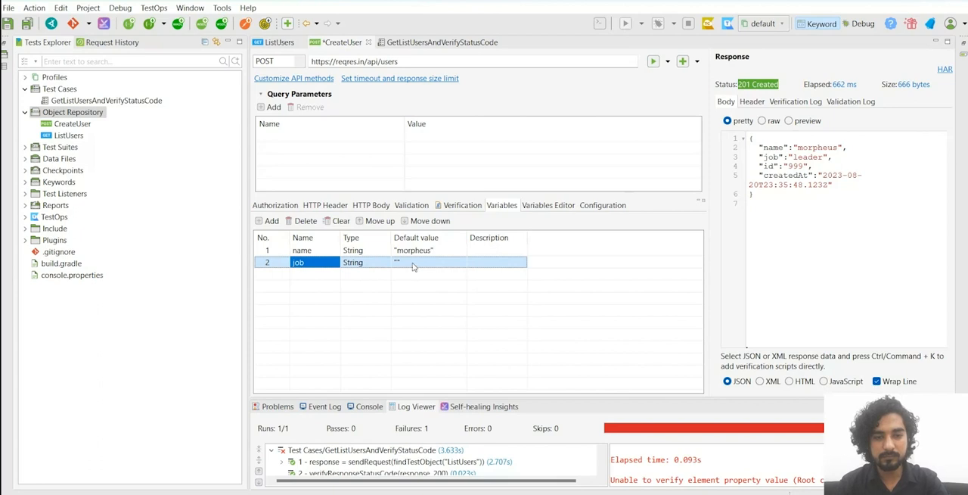
left_click(413, 264)
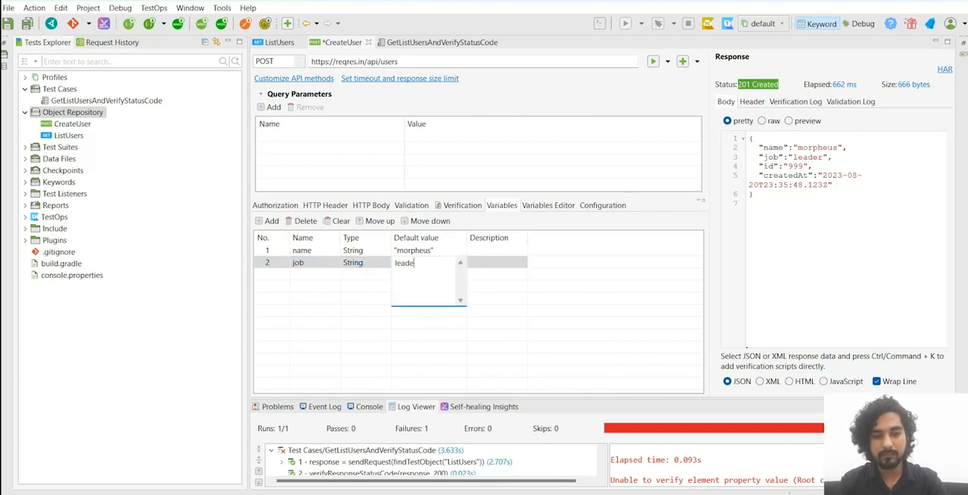
type("leader")
left_click(329, 299)
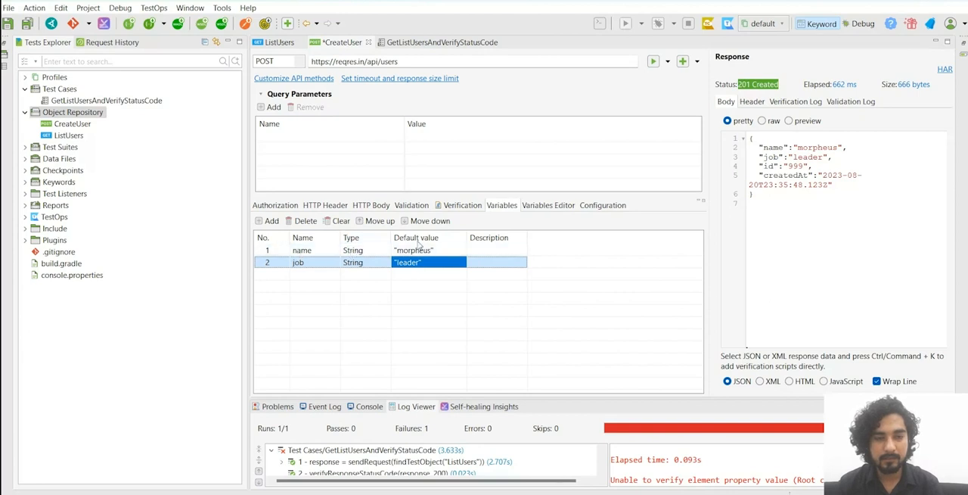
Step: Replace the hard-coded name value in the CreateUser request's HTTP body with the variable reference ${name}
left_click(370, 206)
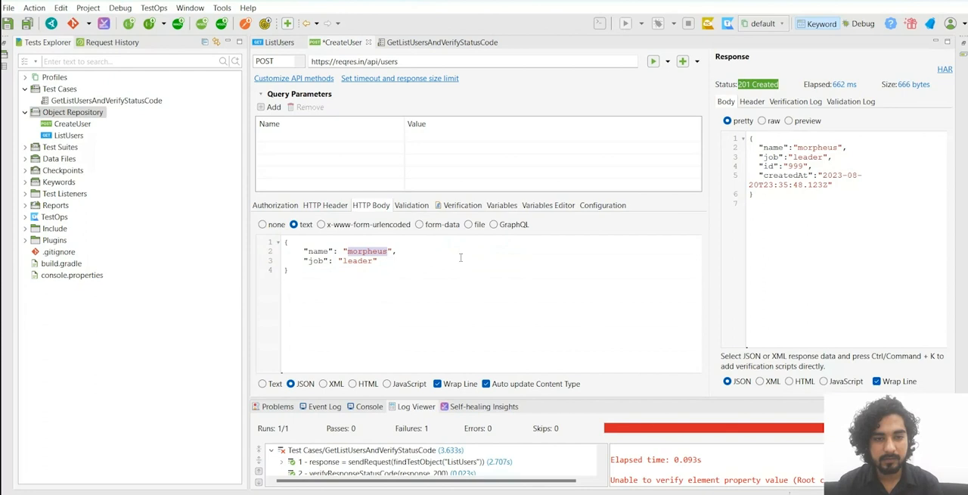
type("${}")
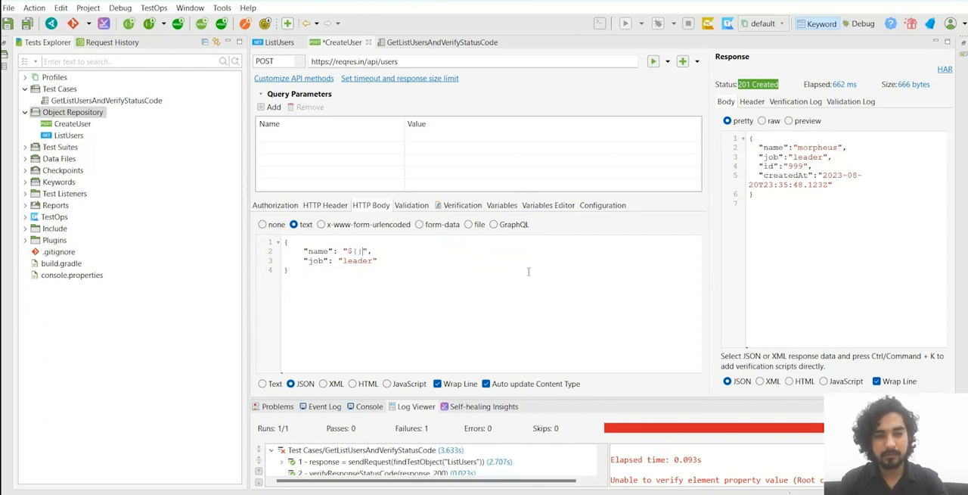
type("name")
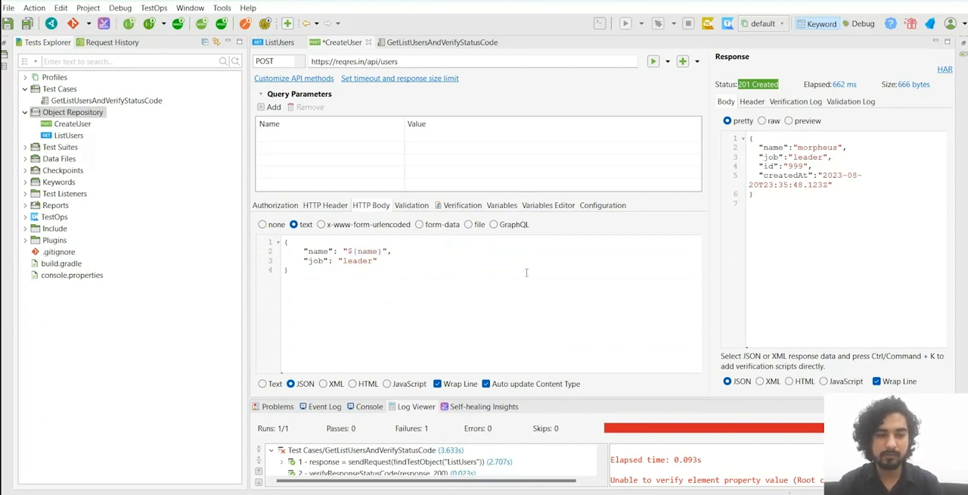
left_click_drag(349, 250, 382, 247)
Step: Replace the hard-coded job value in the CreateUser request's HTTP body with the variable reference ${job}
double_click(355, 261)
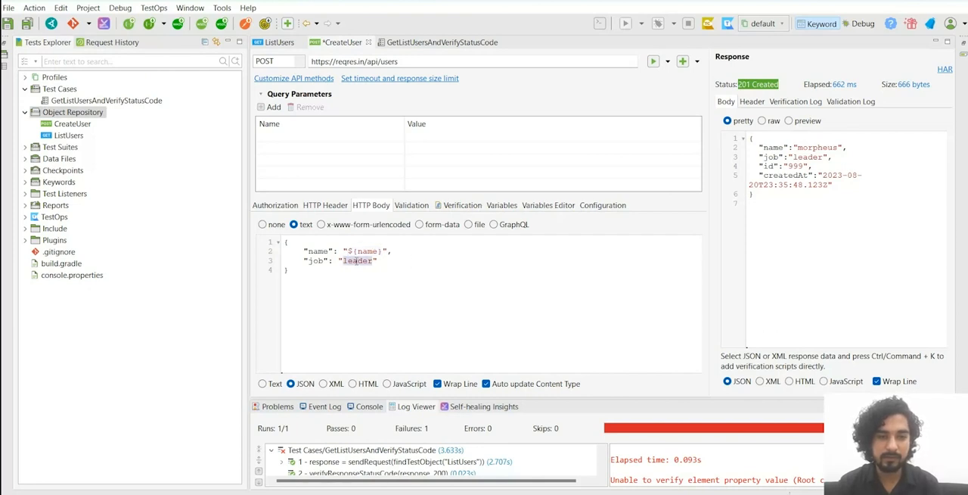
type("$")
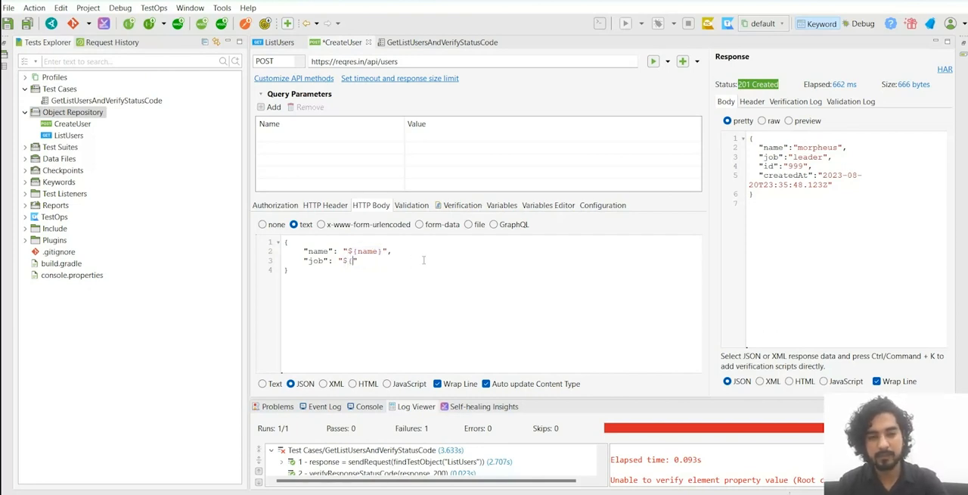
type("{joi")
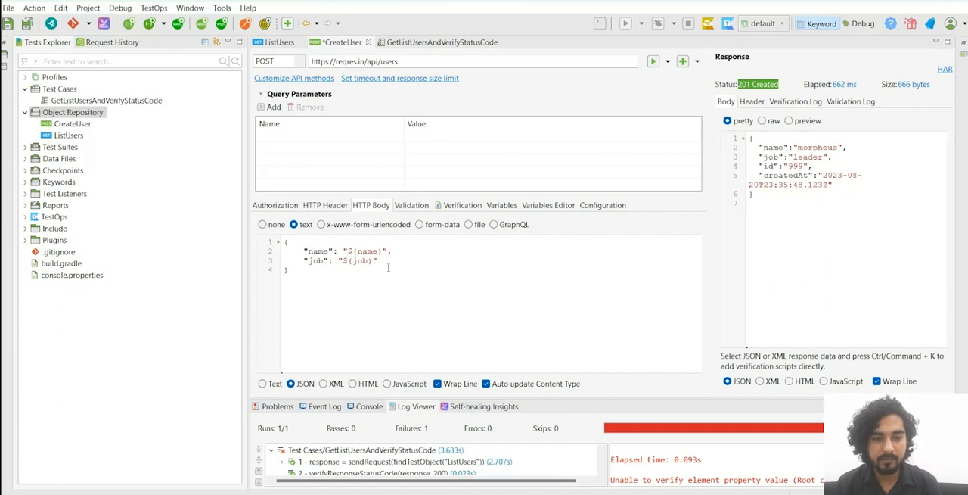
Step: Check the names and default values of the CreateUser request's variables against the references used in its body
left_click(503, 206)
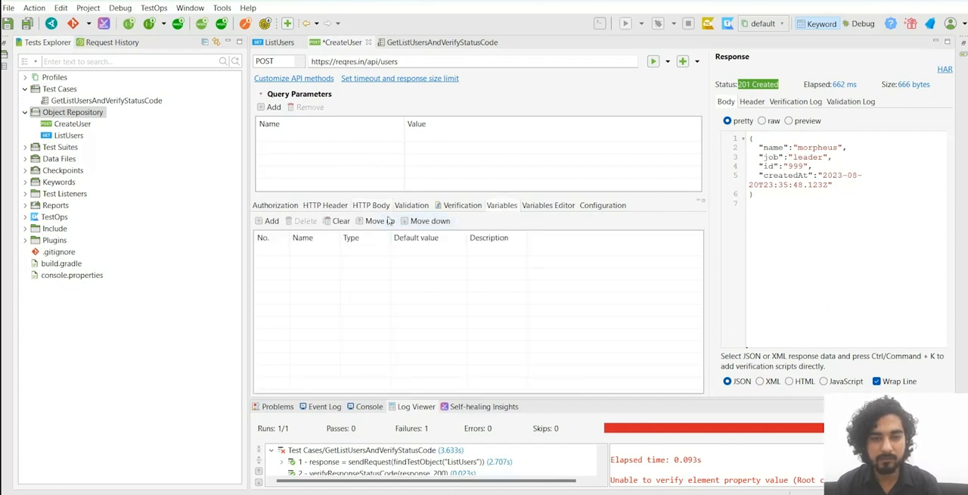
left_click(533, 205)
left_click(513, 206)
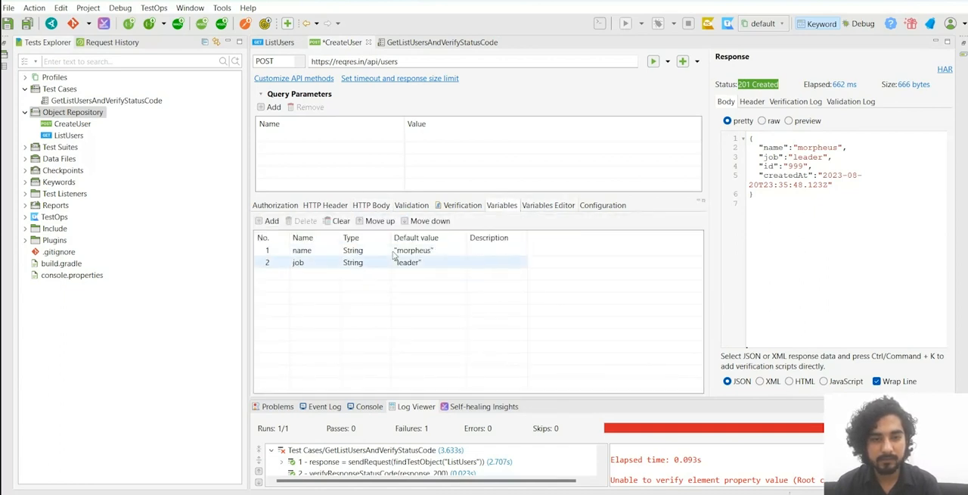
left_click(327, 205)
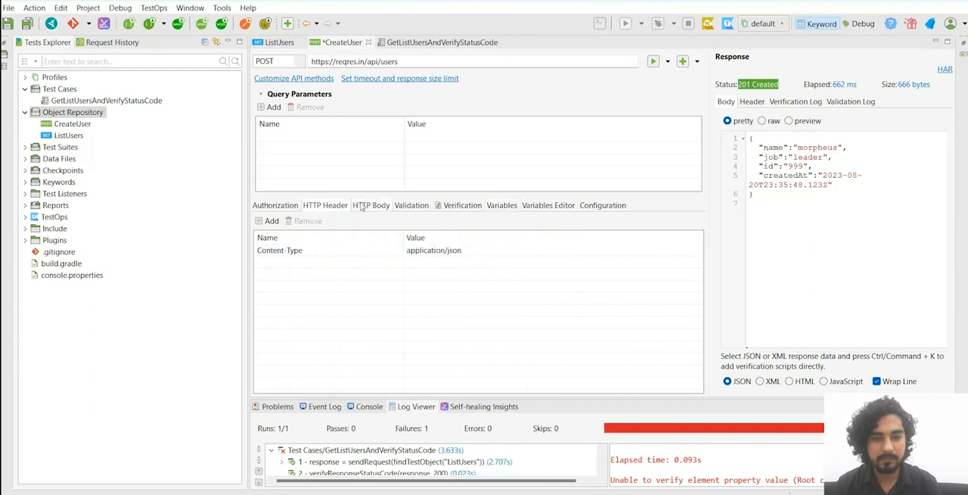
Step: Save the parameterized CreateUser request and send it to test the variable substitution
left_click(370, 206)
key("ctrl+s")
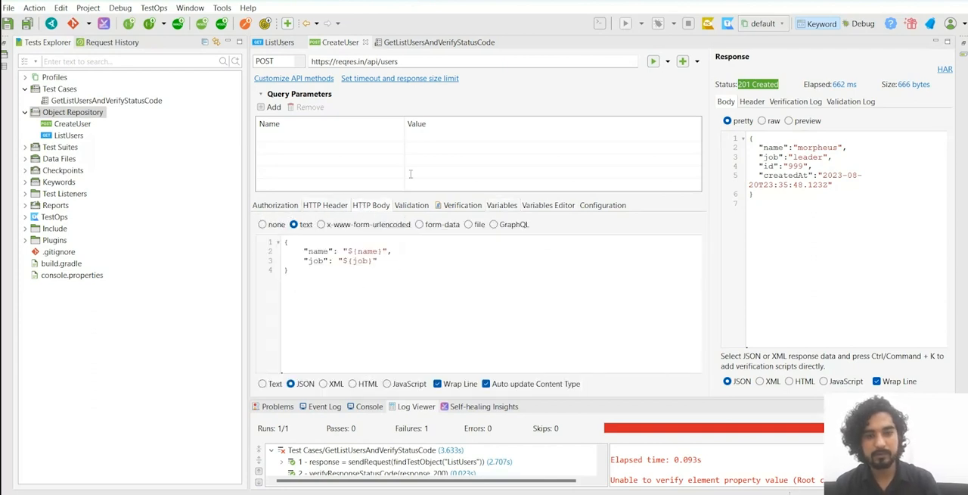
left_click(653, 62)
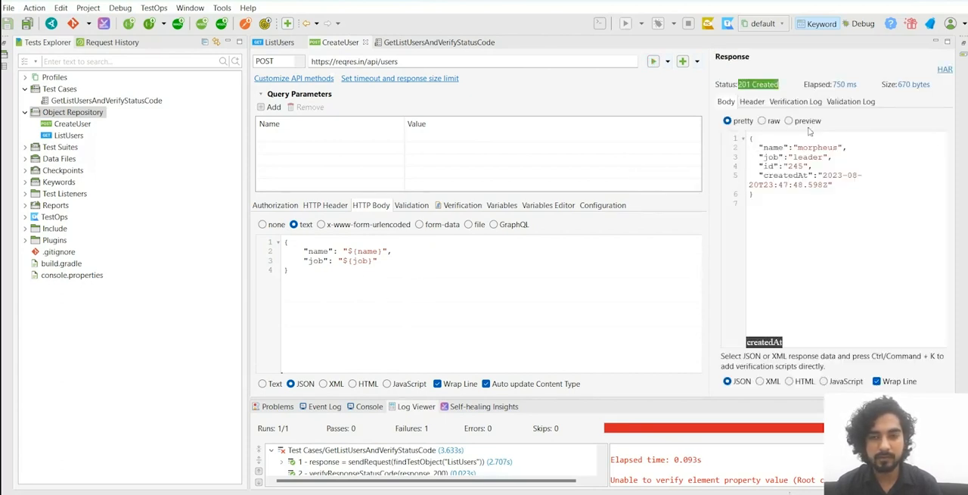
Step: Review the CreateUser request's variable defaults and its HTTP body after sending the request
left_click(390, 256)
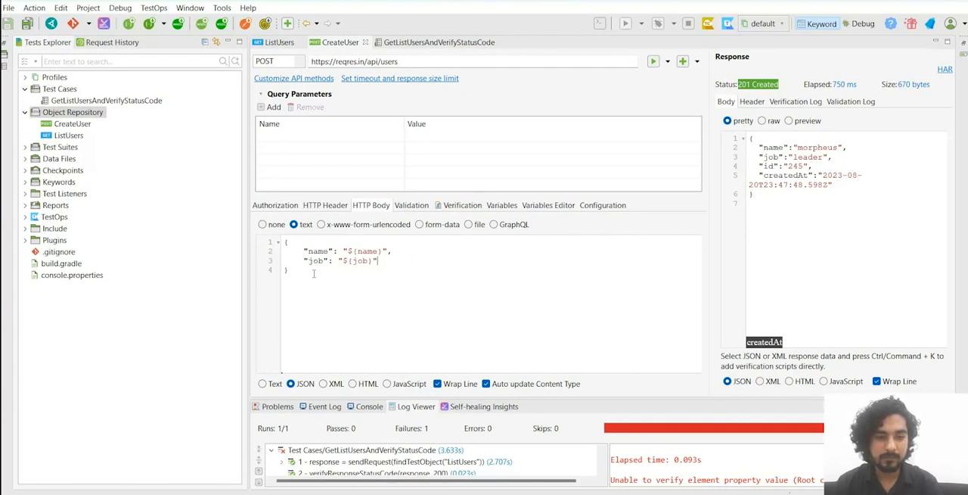
left_click(508, 204)
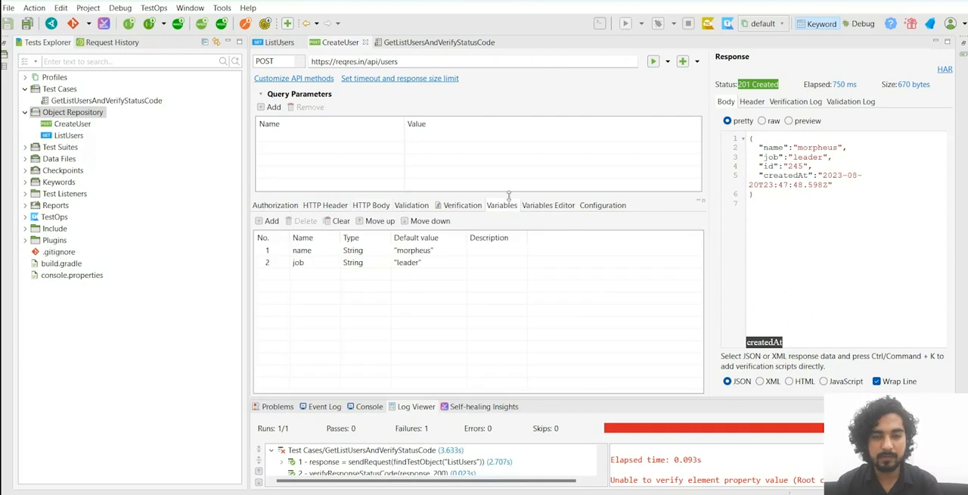
left_click(372, 207)
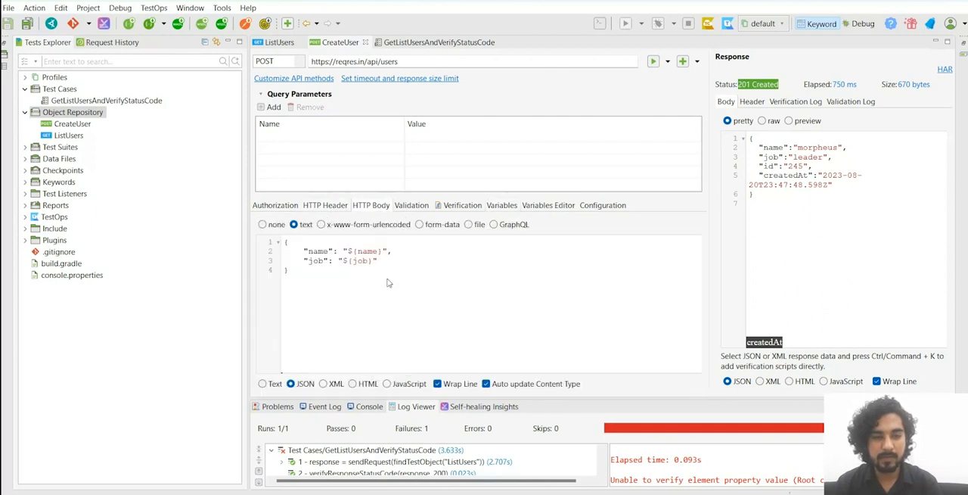
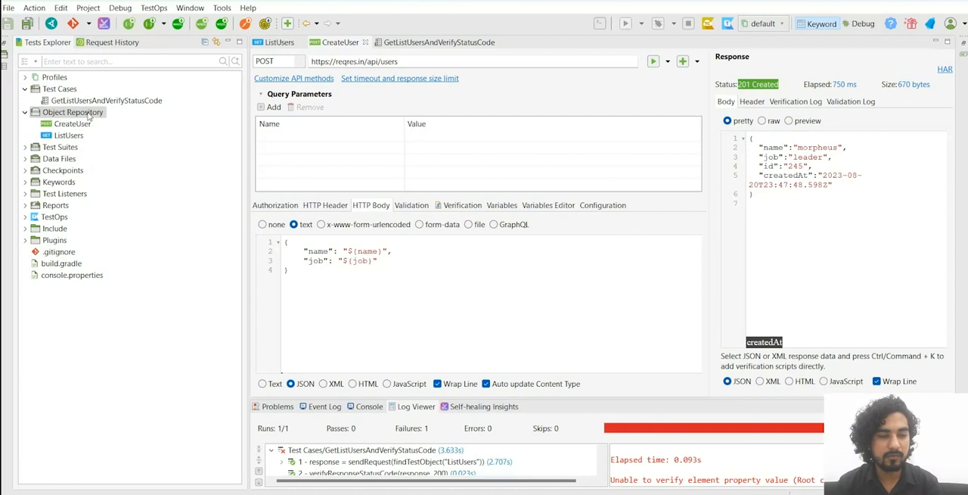
Step: Add the CreateUser request to a new test case named CreateUserAndVerify
left_click(67, 90)
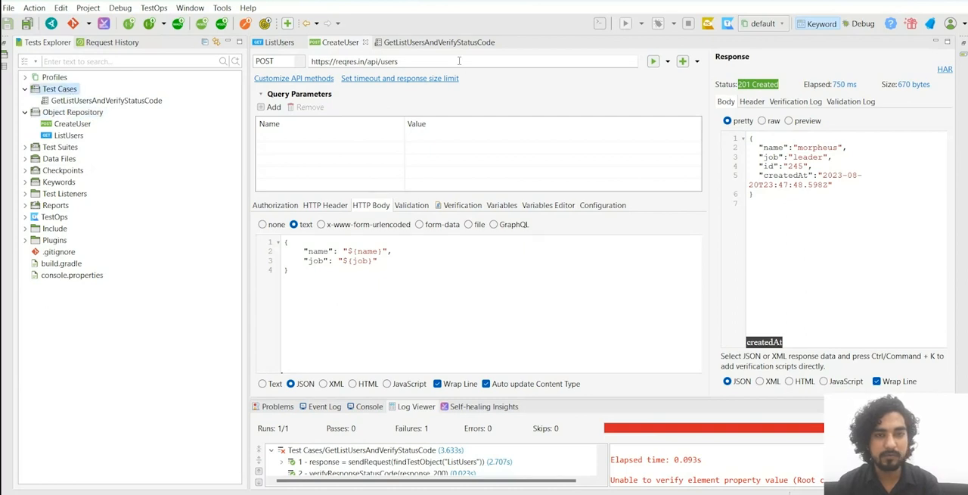
left_click(682, 62)
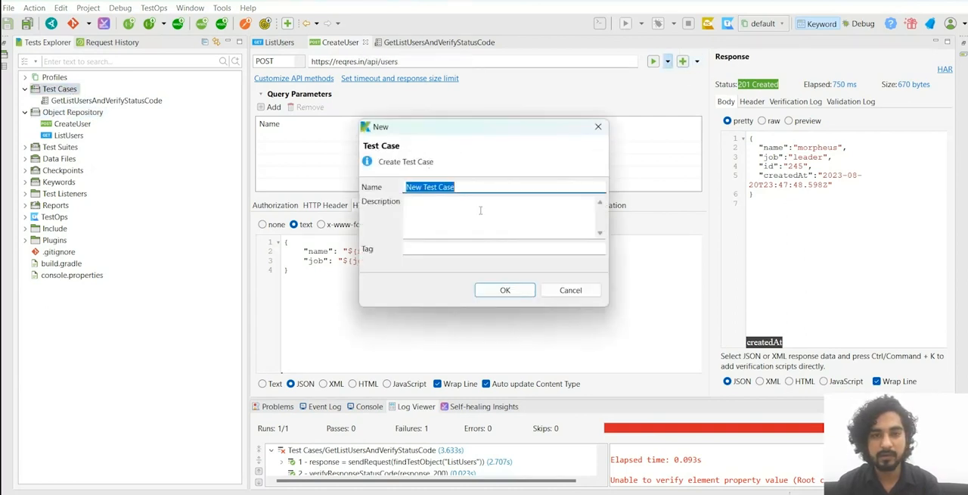
type("CreateU")
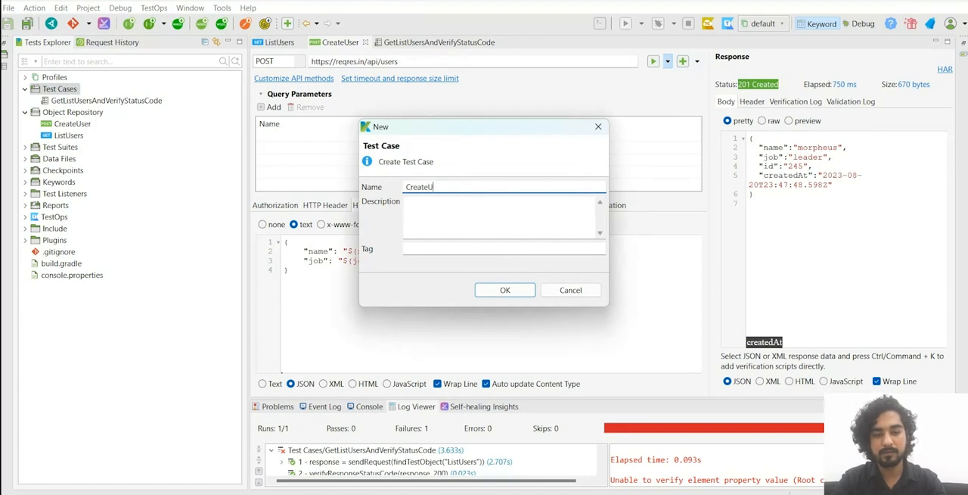
type("serAndVerify")
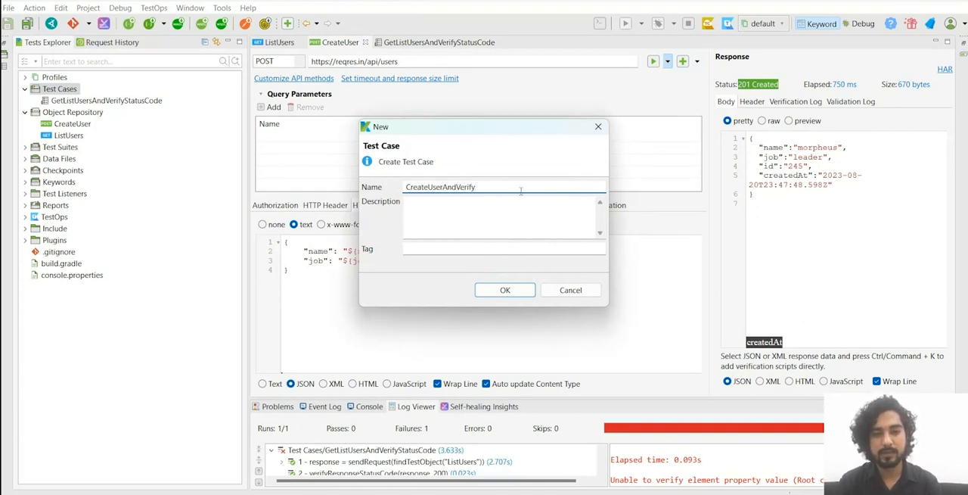
left_click(524, 288)
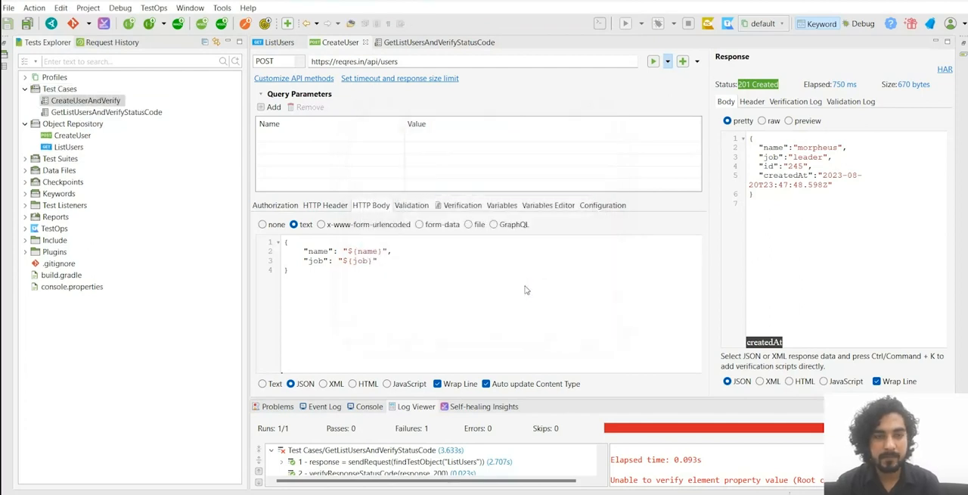
Step: Review the CreateUser request's variables alongside the new test case's Send Request step
left_click(340, 43)
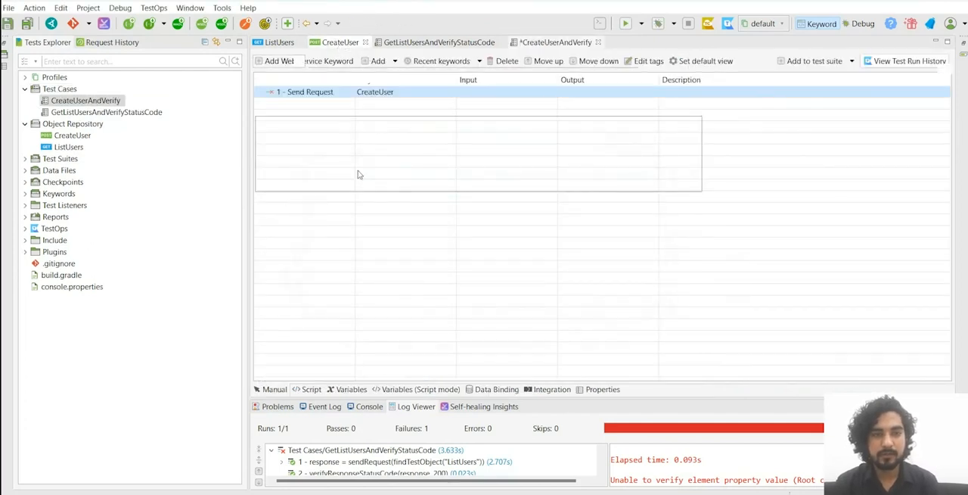
left_click(560, 42)
left_click(342, 43)
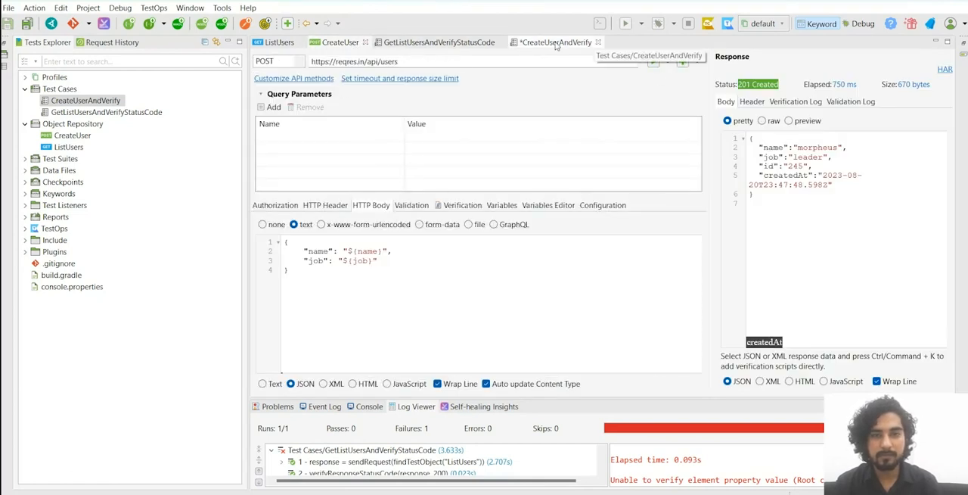
left_click(500, 206)
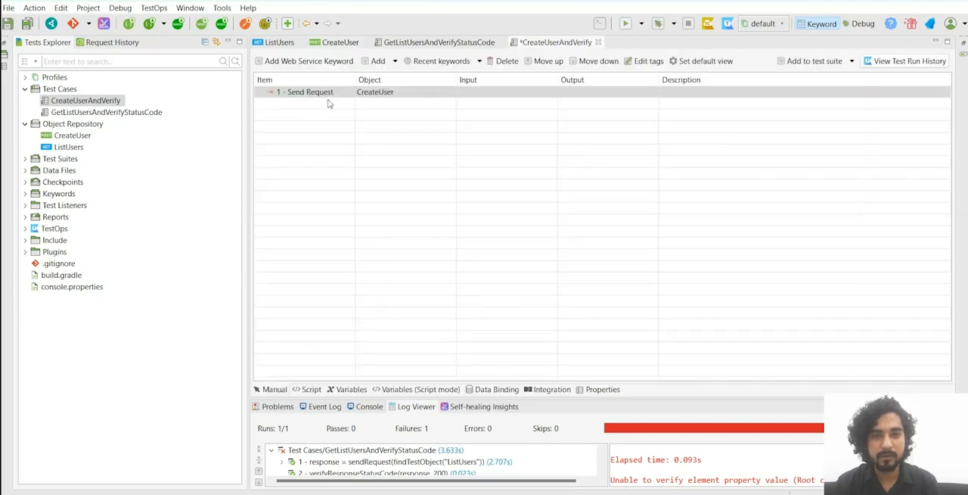
Step: In the Send Request step's CreateUser object input, set the name variable to the tester's first name and job to QA
left_click(395, 93)
left_click(394, 93)
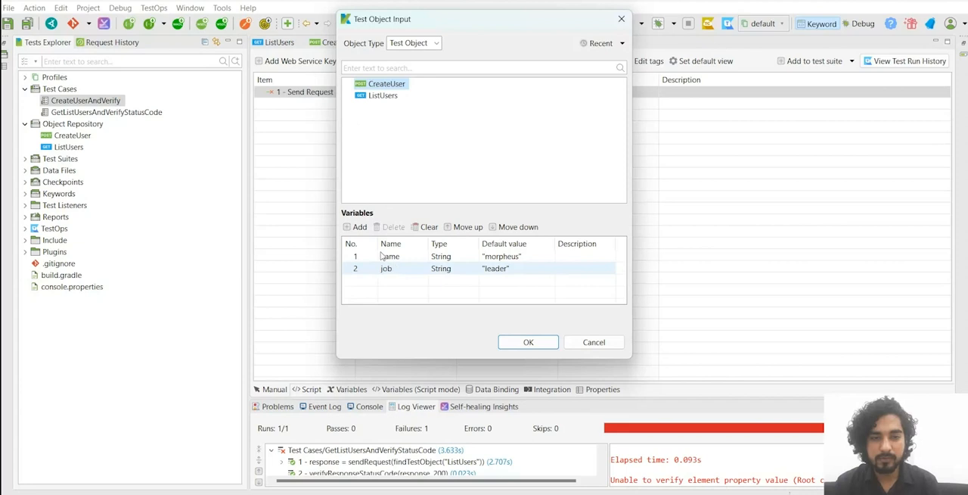
left_click(500, 256)
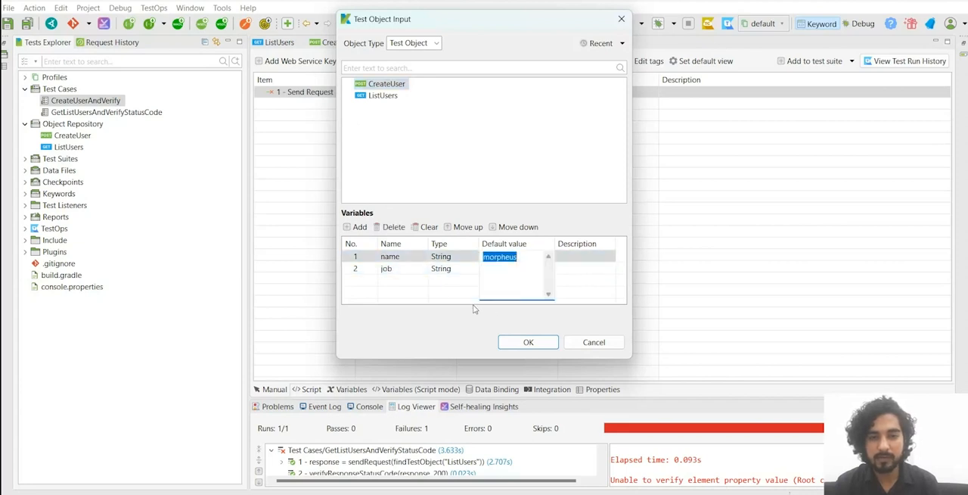
type("Iba")
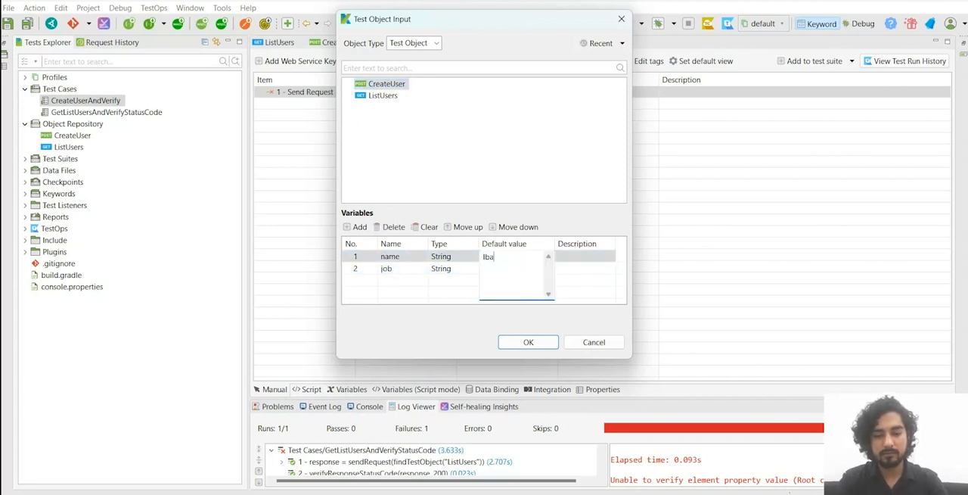
key("Return")
left_click(493, 269)
type("Q")
left_click(528, 342)
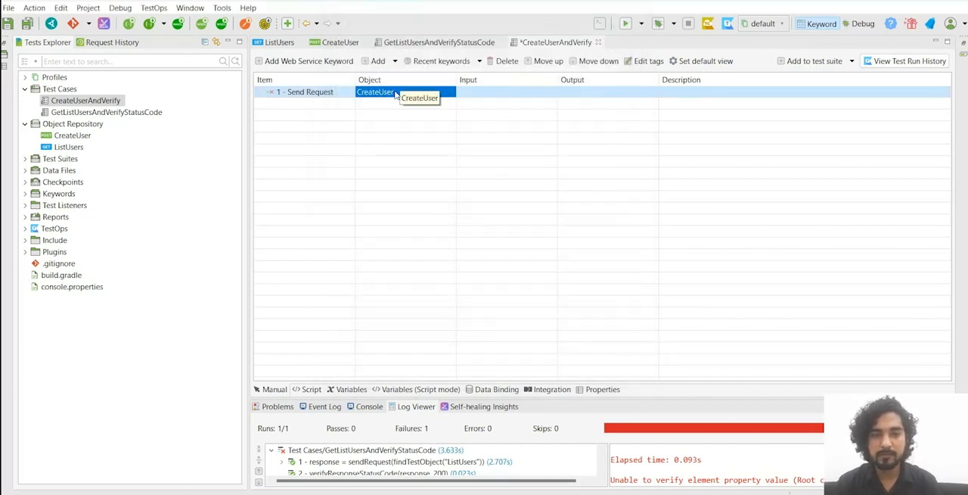
Step: Check in the test case's script how the name and job values are passed to CreateUser
left_click(311, 389)
double_click(540, 247)
double_click(618, 248)
left_click(274, 389)
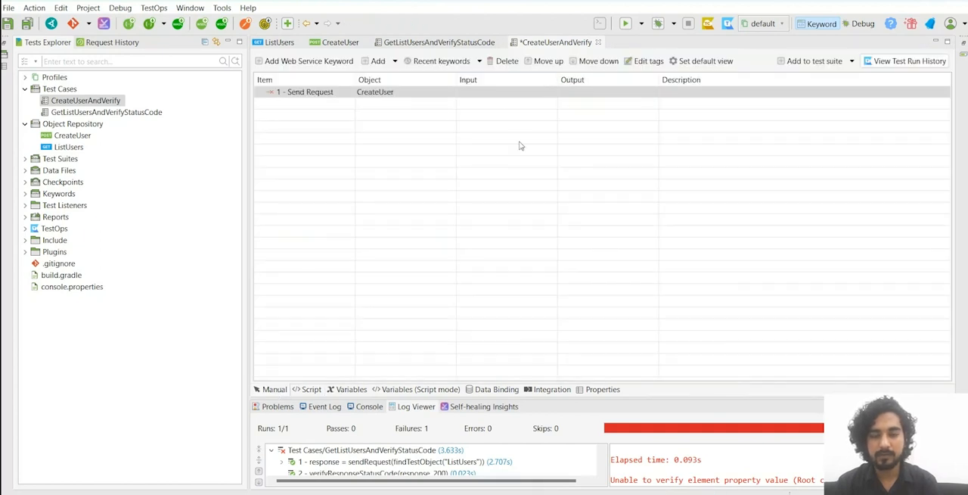
Step: Save and run the CreateUserAndVerify test case and inspect the name and job values passed in its execution log
left_click(628, 24)
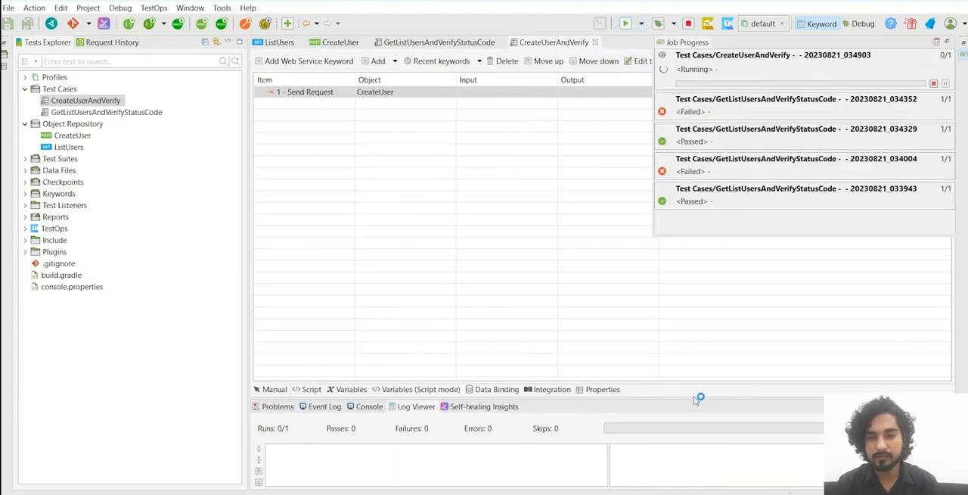
left_click_drag(693, 399, 687, 280)
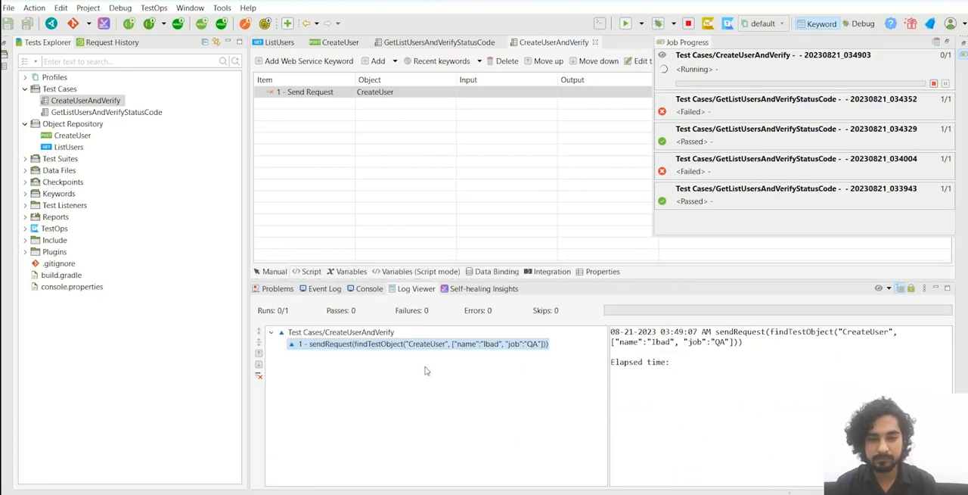
left_click(489, 346)
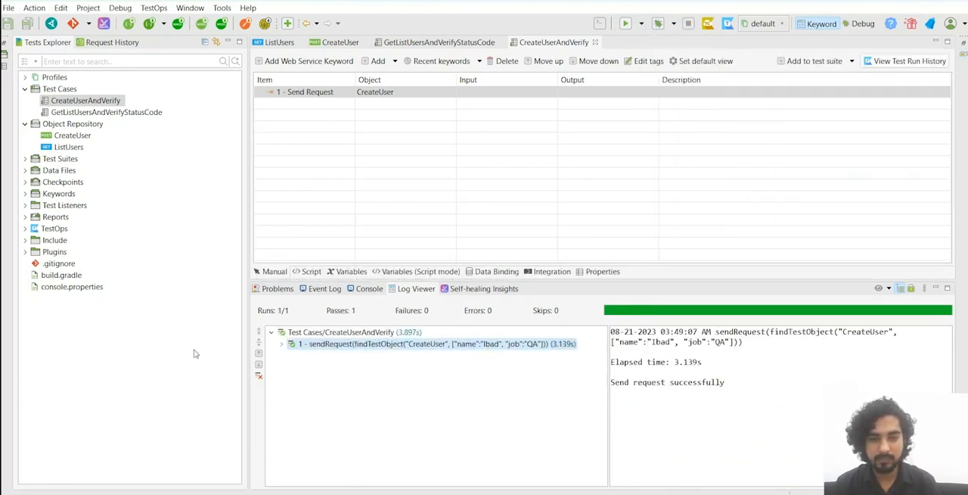
left_click(282, 344)
left_click(486, 355)
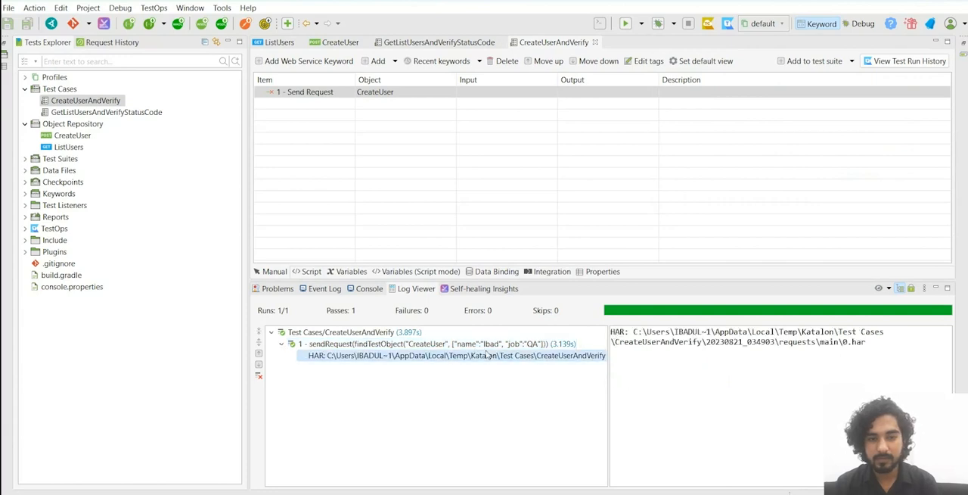
left_click(478, 344)
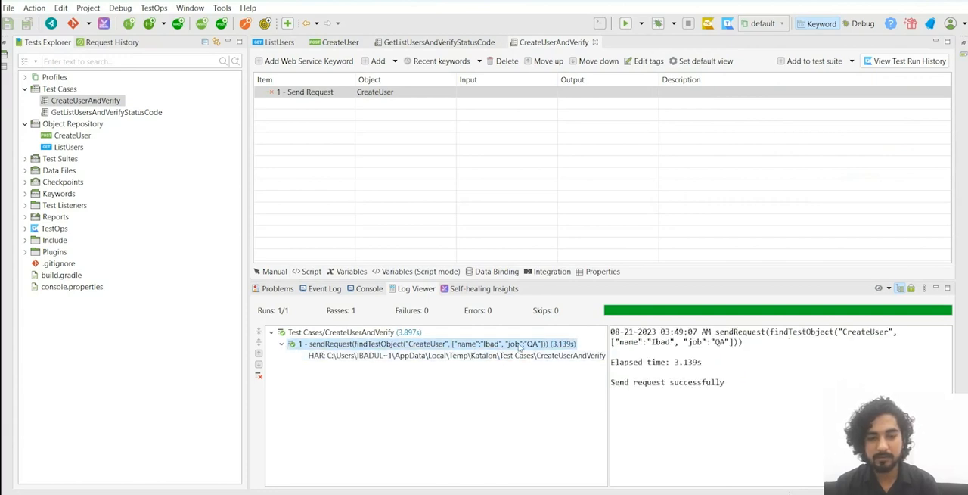
left_click(336, 333)
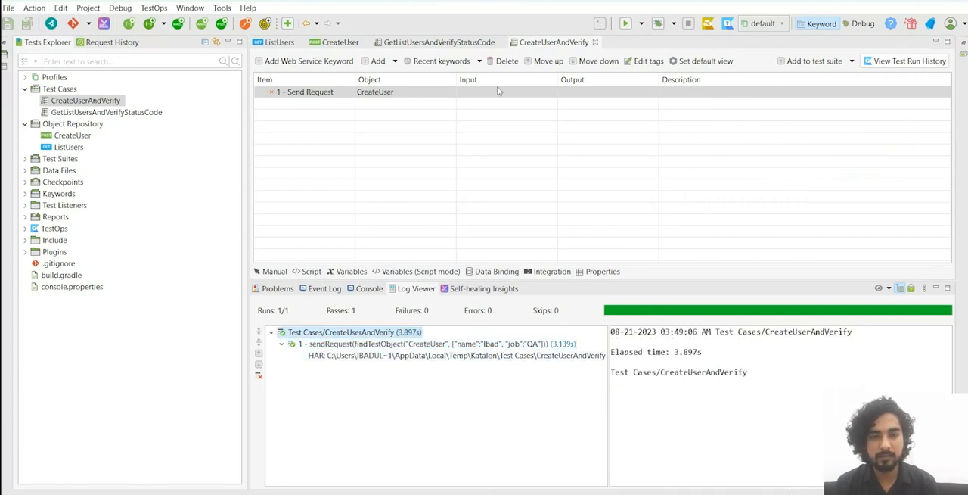
Step: Compare the endpoint URLs of the CreateUser and ListUsers requests to identify their shared base URL
left_click(443, 42)
left_click(342, 43)
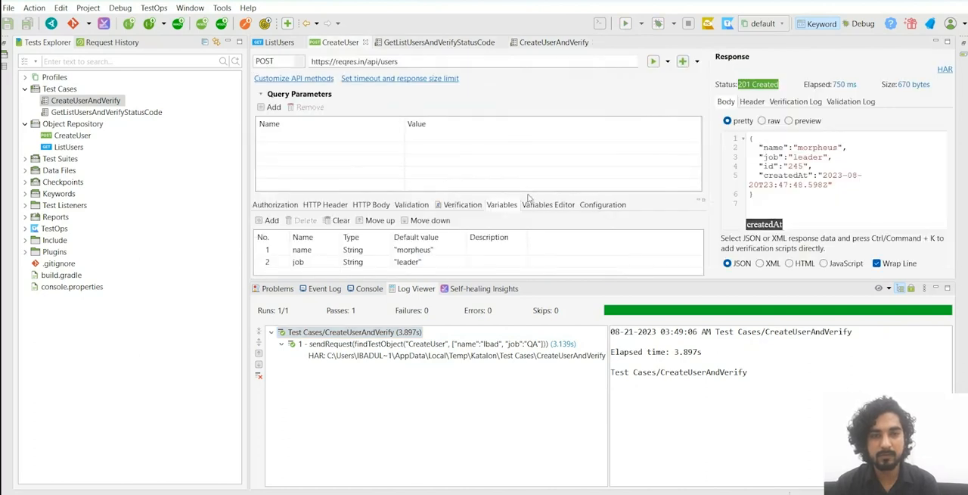
left_click_drag(620, 281, 620, 336)
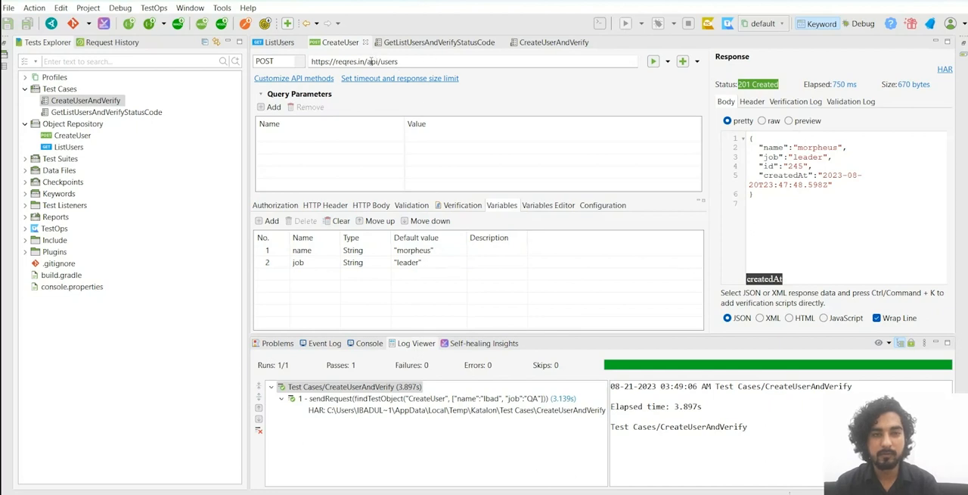
left_click_drag(367, 61, 301, 74)
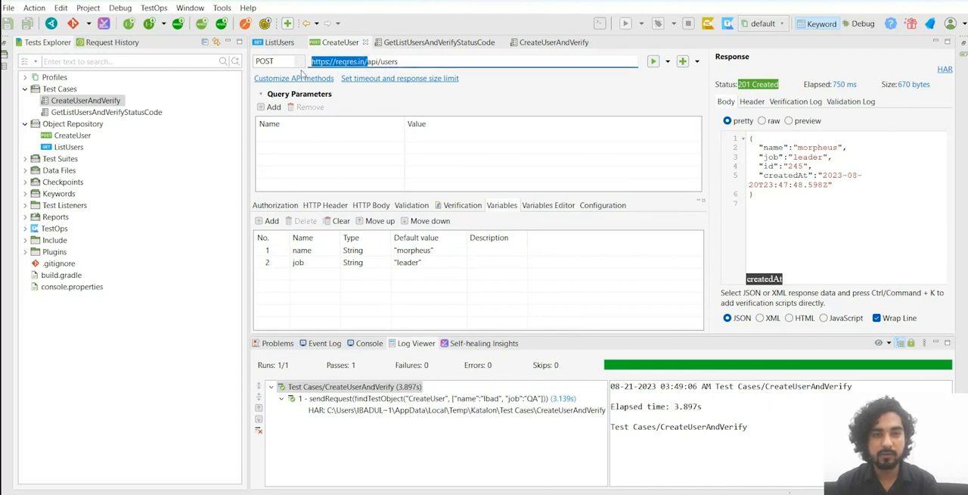
left_click(378, 62)
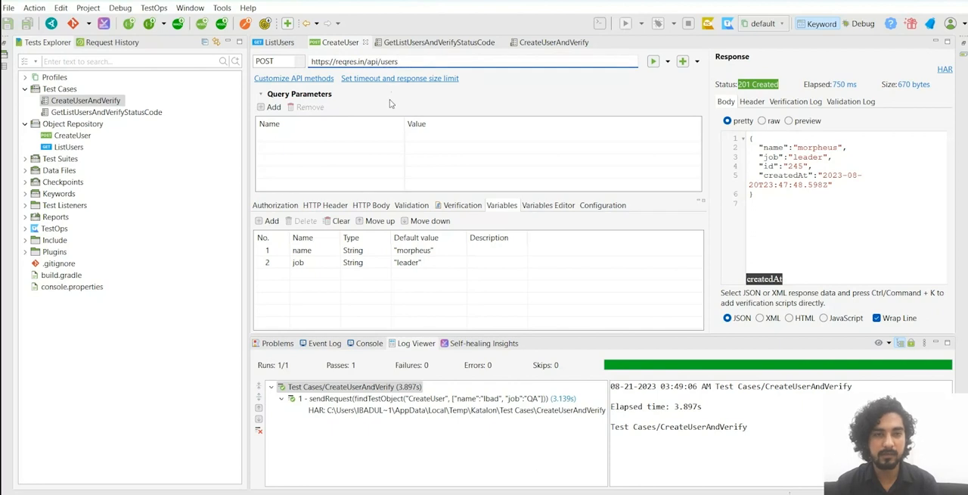
left_click(283, 43)
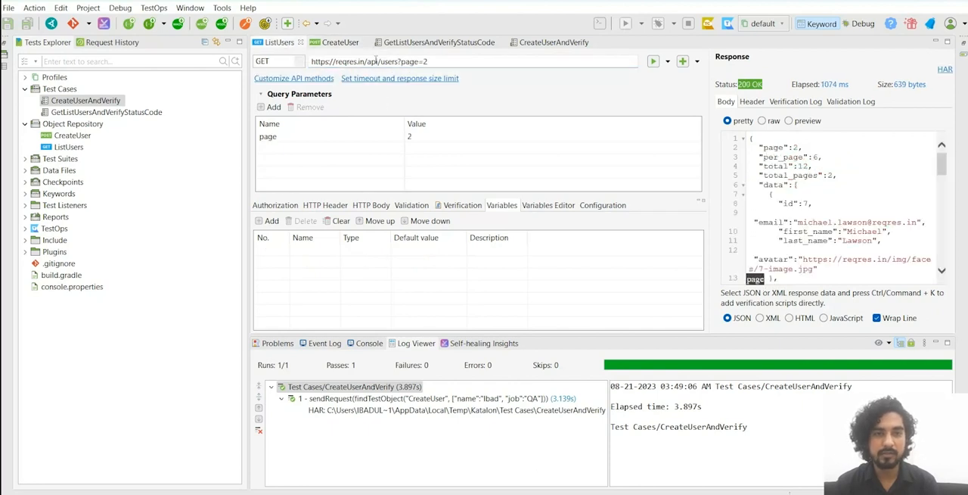
left_click(340, 44)
left_click(281, 45)
left_click(454, 61)
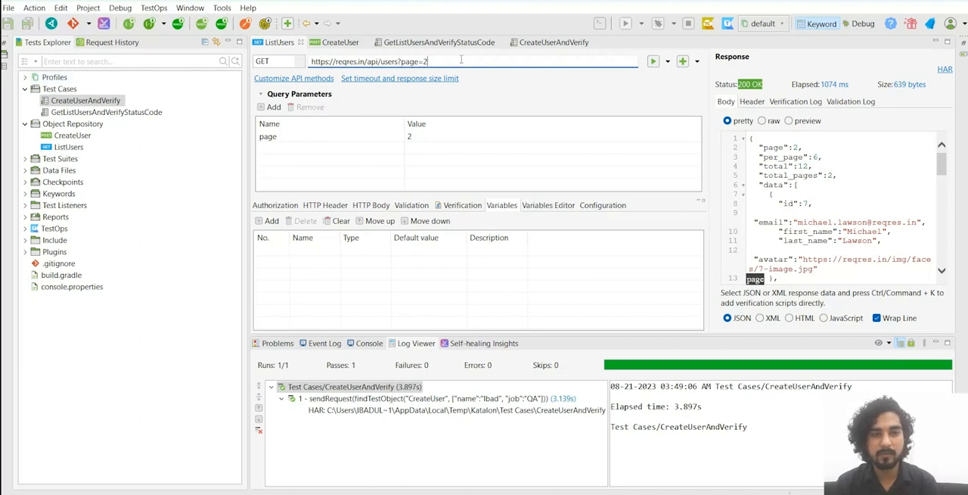
Step: Add a String variable named URL to the default execution profile
left_click(25, 77)
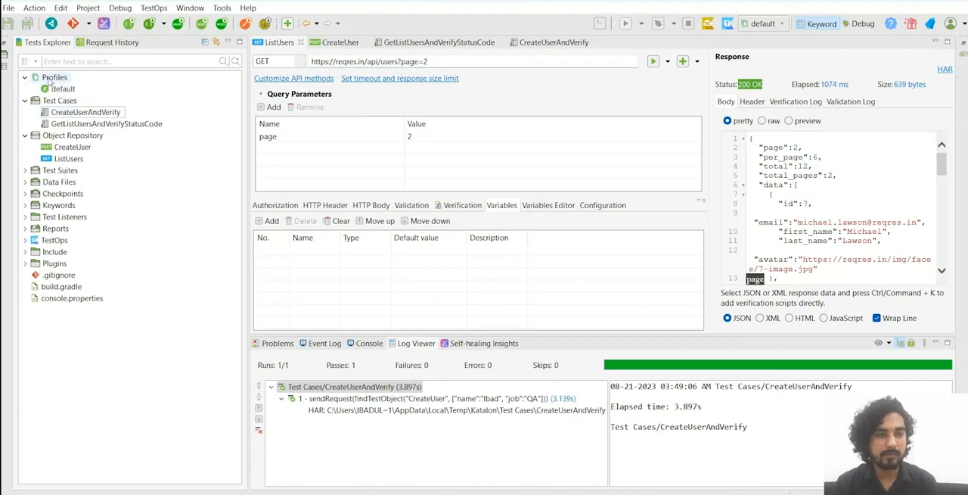
double_click(62, 89)
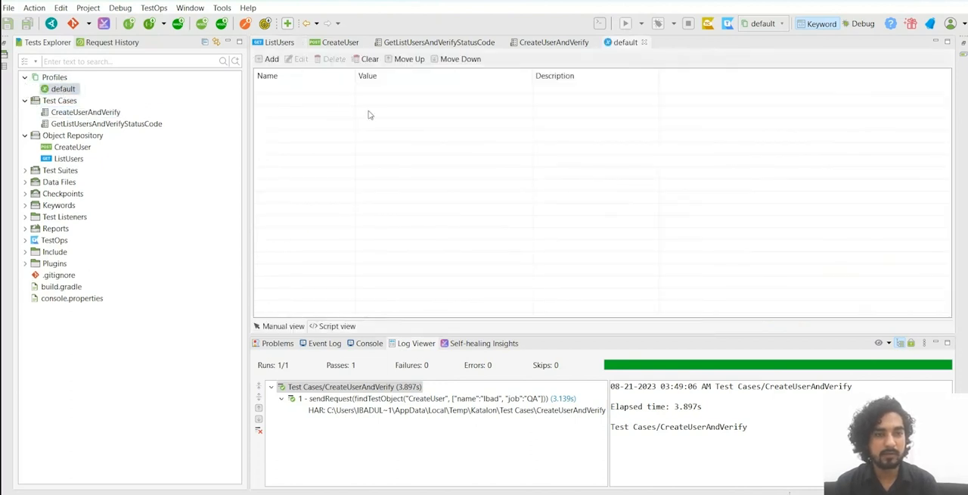
left_click(270, 59)
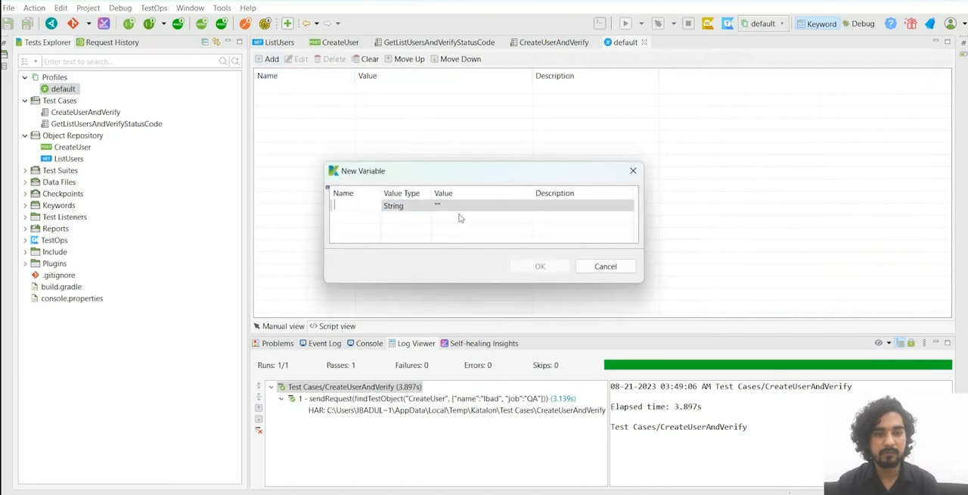
type("U")
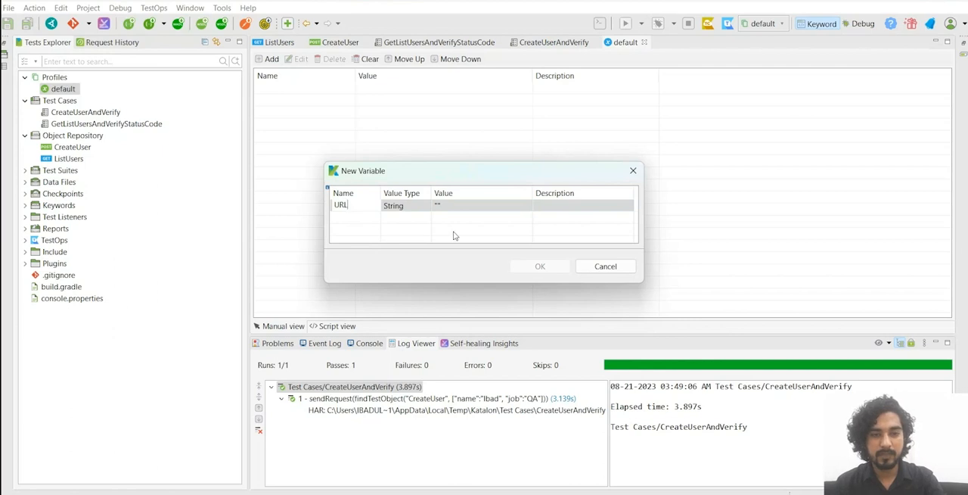
type("RL")
key("Return")
left_click(540, 266)
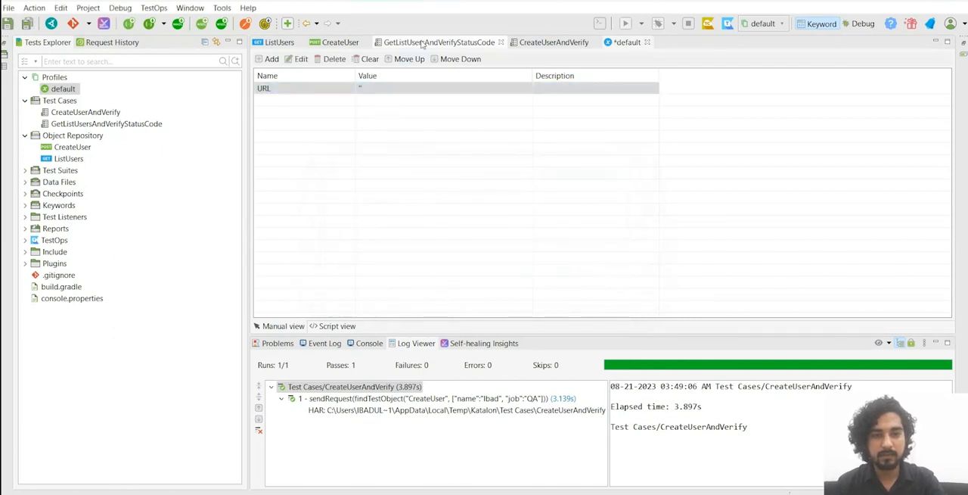
left_click(422, 44)
left_click(340, 42)
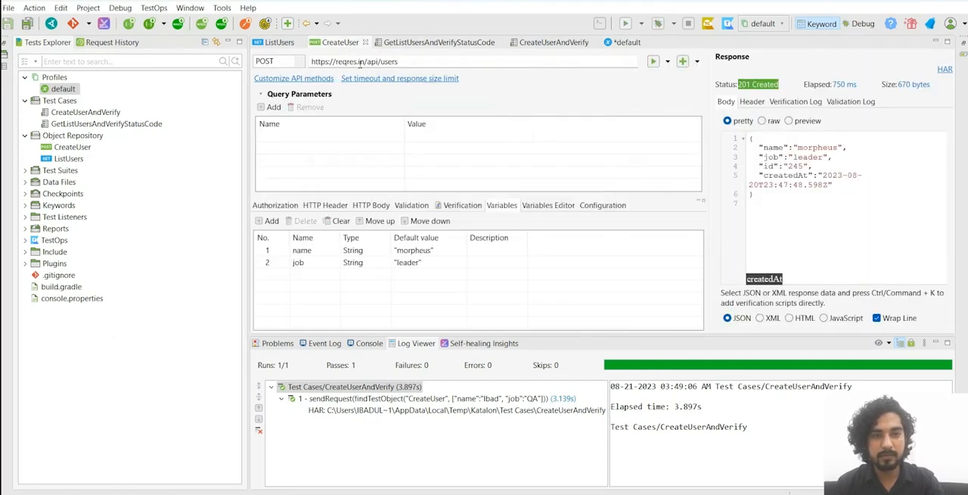
left_click_drag(365, 62, 299, 65)
key("ctrl+c")
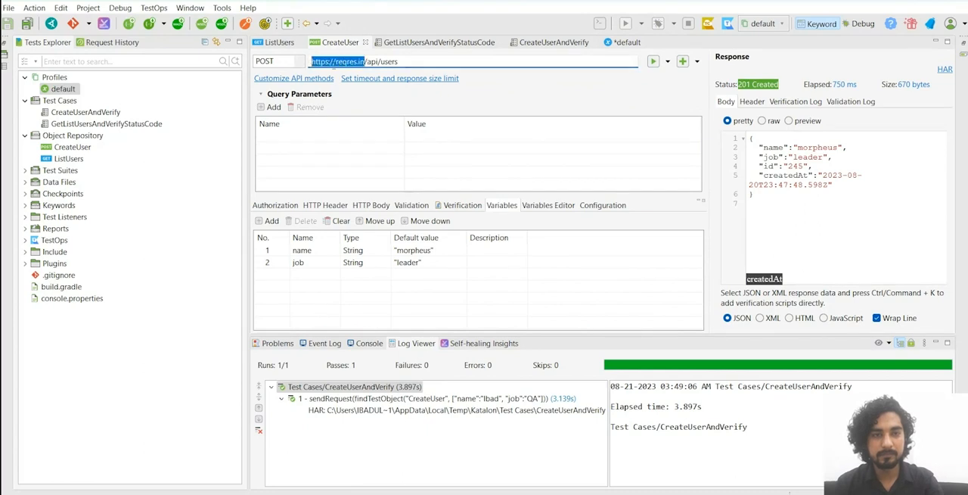
left_click(627, 42)
double_click(409, 89)
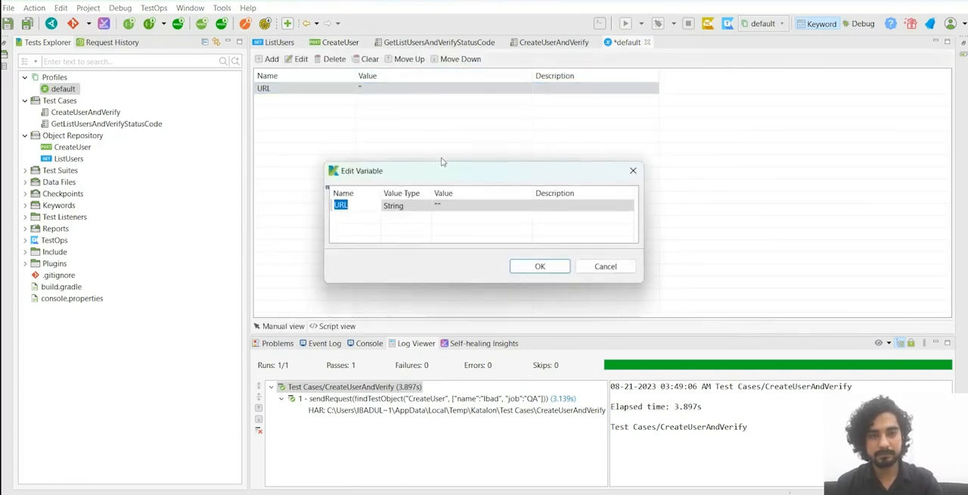
left_click(458, 205)
key("ctrl+v")
left_click(552, 268)
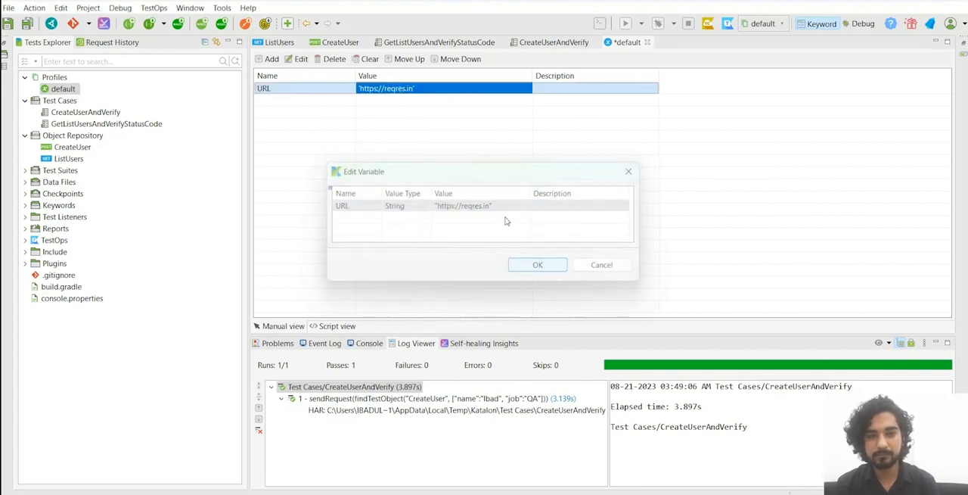
key("ctrl+s")
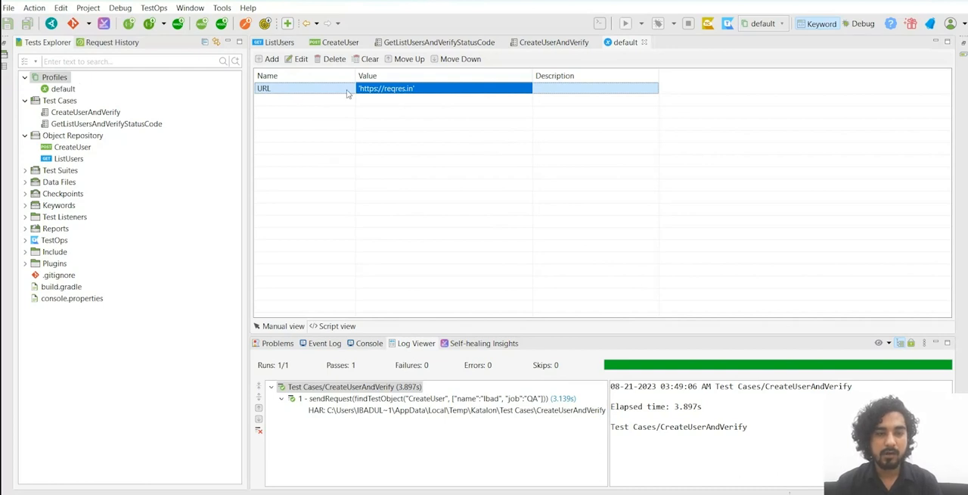
left_click(340, 42)
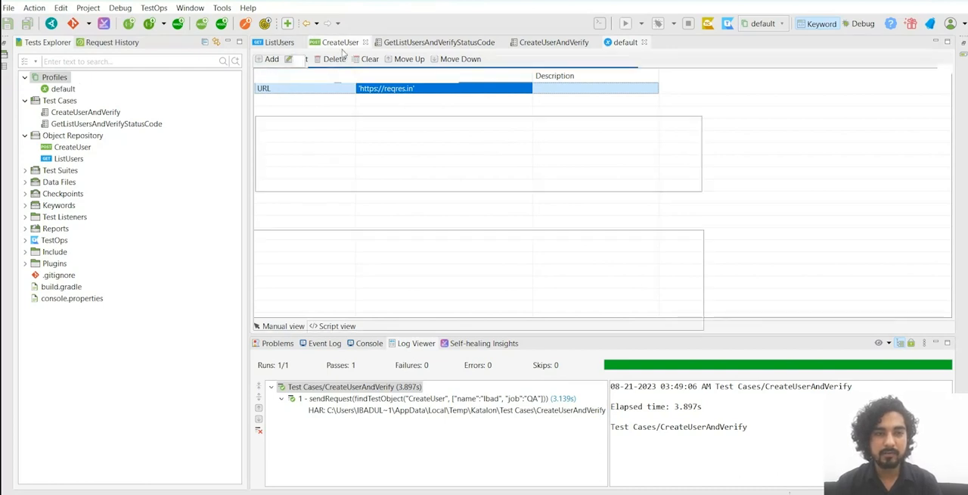
left_click_drag(364, 61, 296, 68)
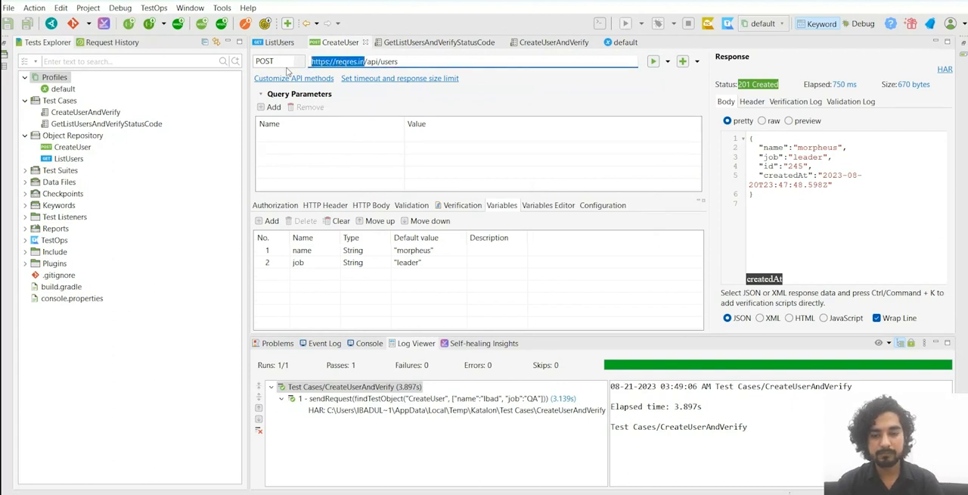
type("${}")
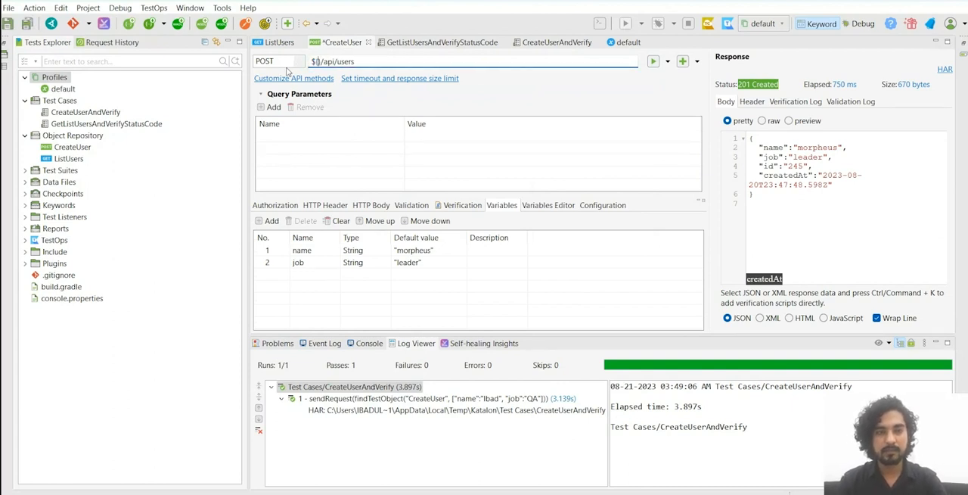
type("Global")
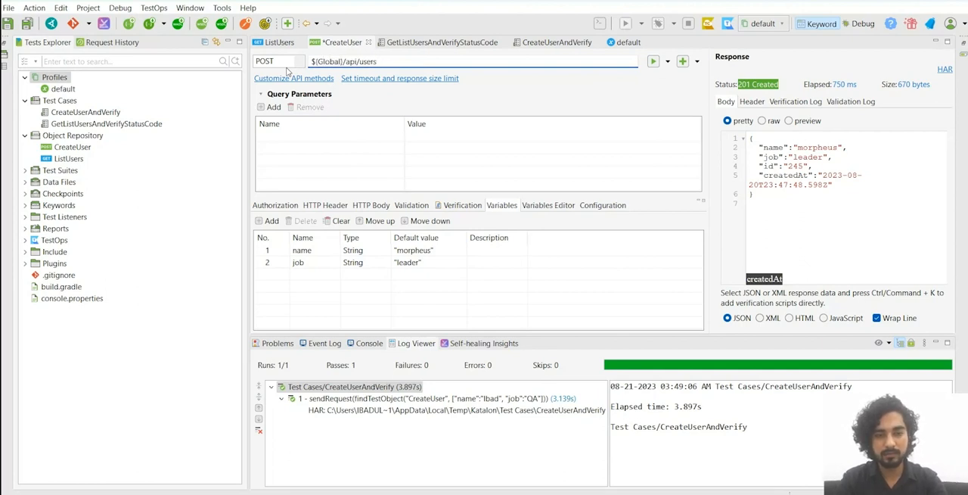
type("Variable")
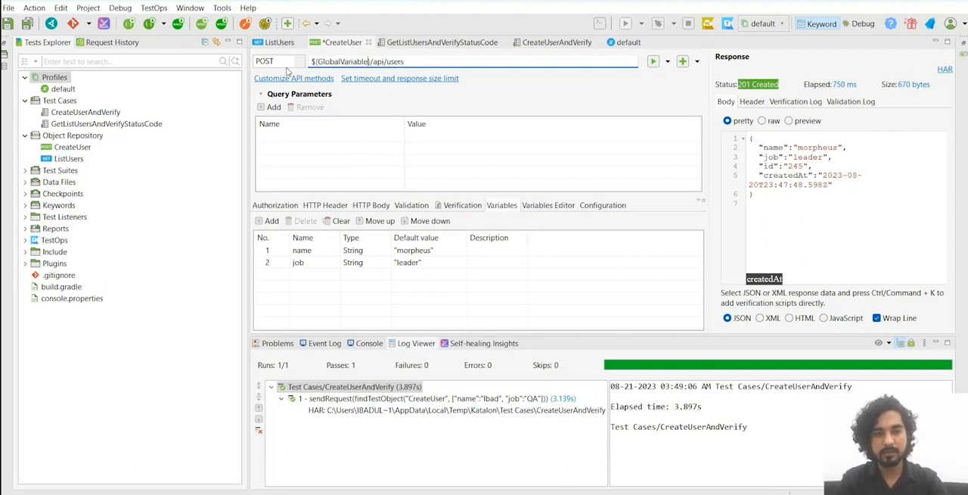
type(".URL")
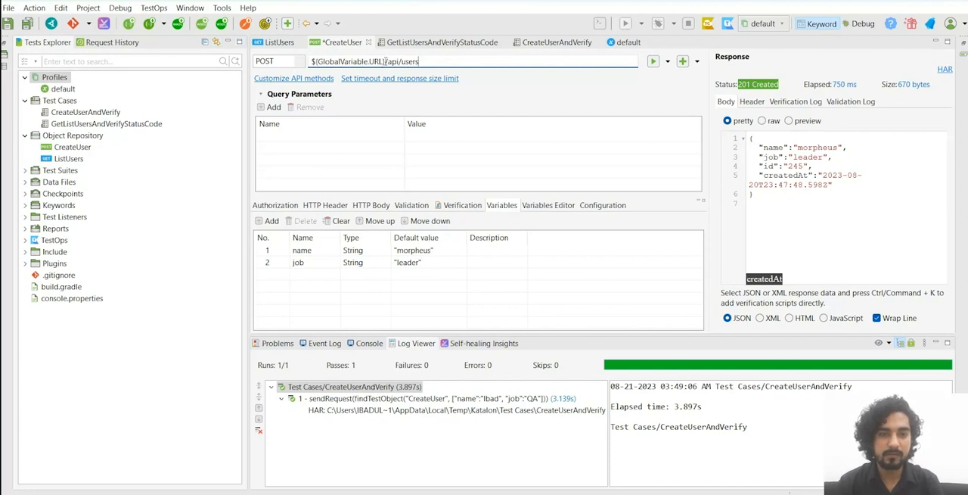
Step: Replace the base URL in the ListUsers request's endpoint with ${GlobalVariable.URL}, copied from CreateUser, and save the request
left_click_drag(385, 61, 282, 64)
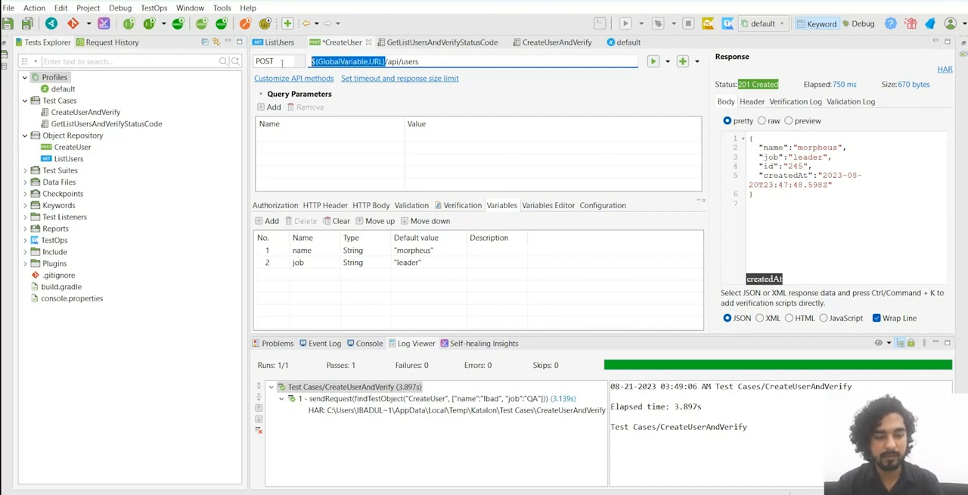
left_click(283, 43)
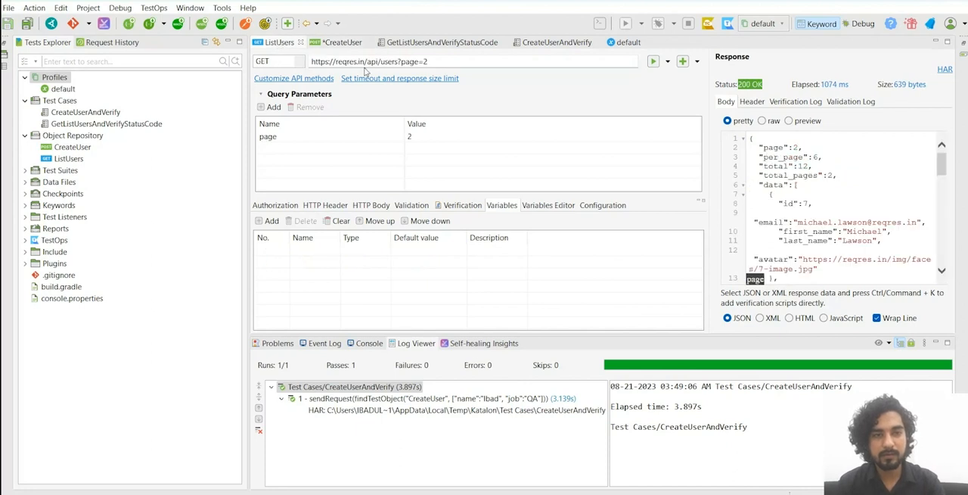
left_click_drag(366, 61, 286, 66)
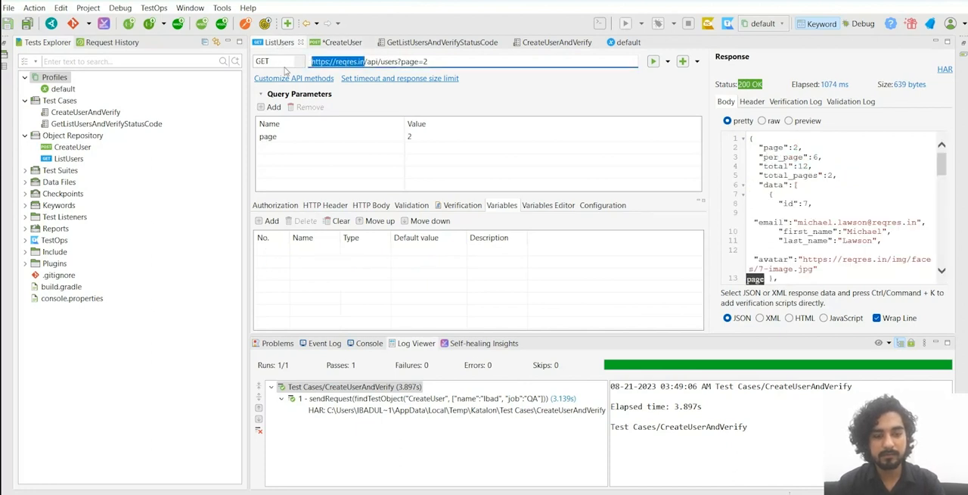
Step: Send the CreateUser request and compare its endpoint with the ListUsers endpoint for the global variable reference
left_click(341, 43)
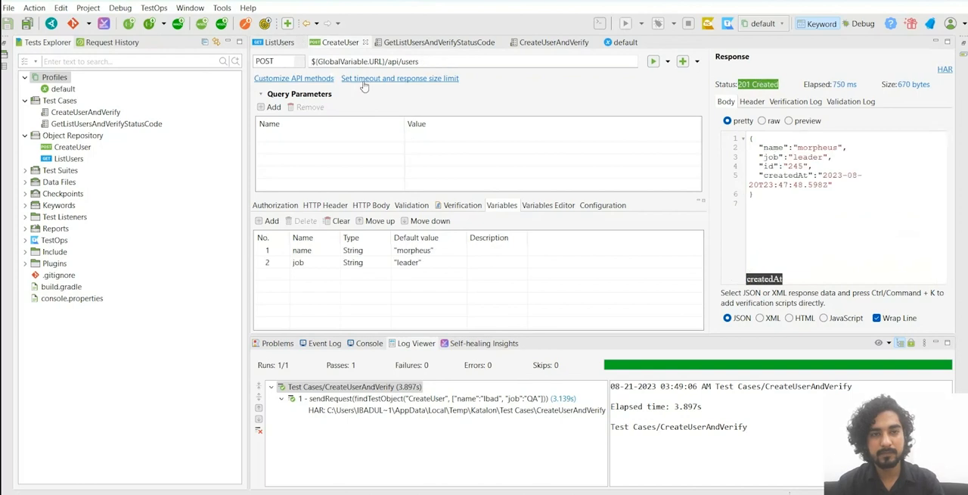
left_click(654, 62)
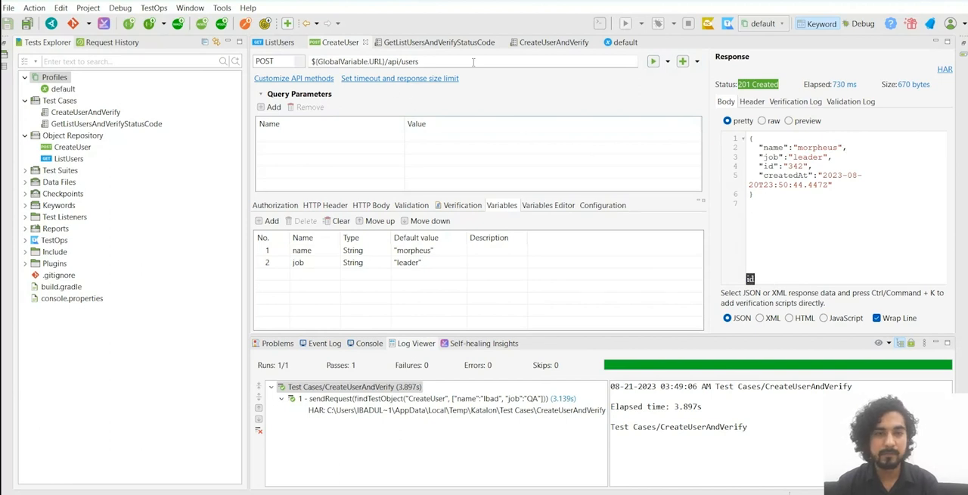
left_click(278, 43)
left_click(357, 41)
left_click(279, 43)
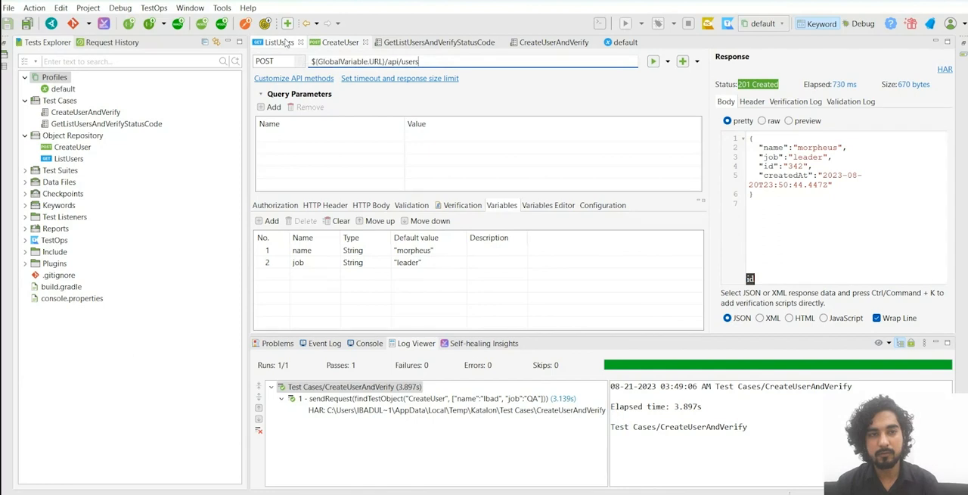
left_click(340, 42)
left_click(278, 42)
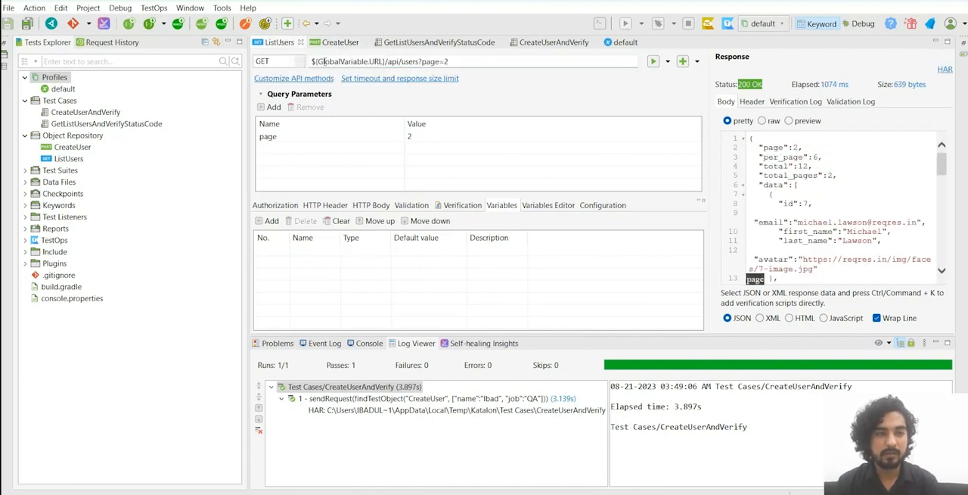
left_click(343, 44)
left_click(278, 43)
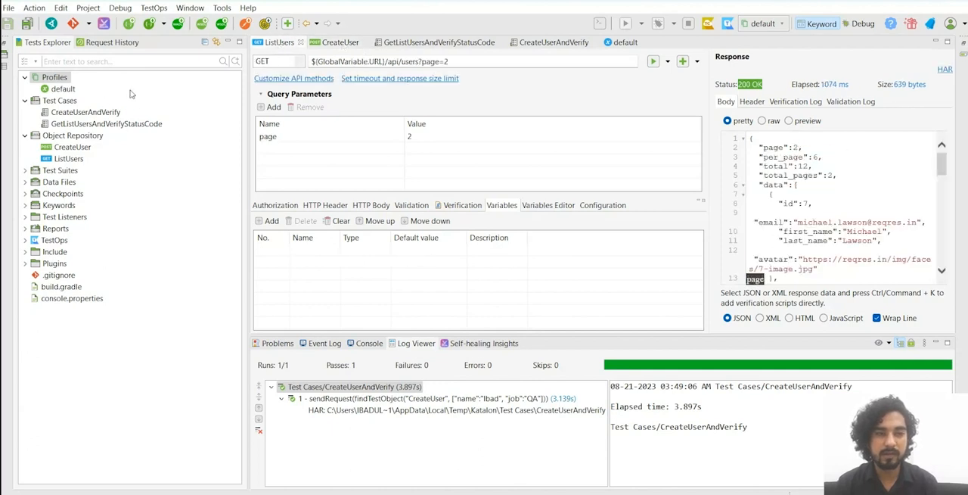
Step: Review the URL variable's value in the default profile alongside the CreateUser request that references it
left_click(630, 44)
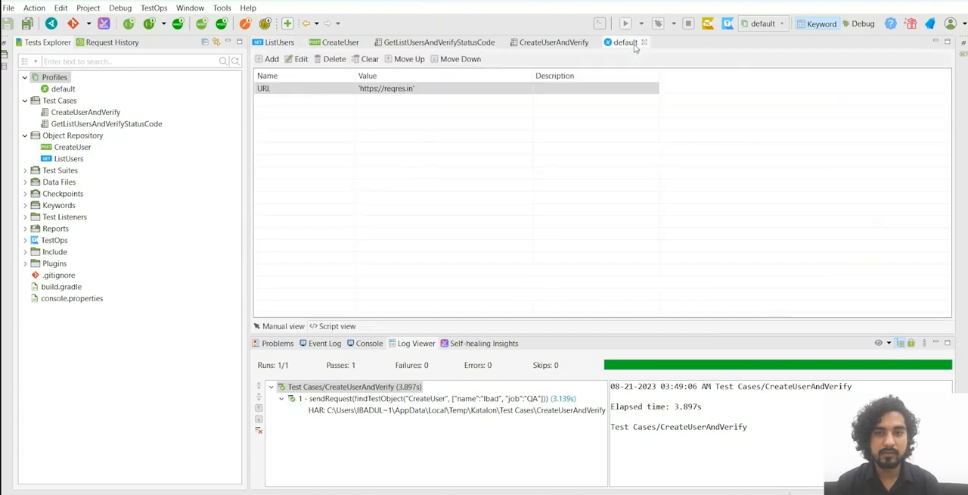
double_click(418, 91)
left_click(593, 265)
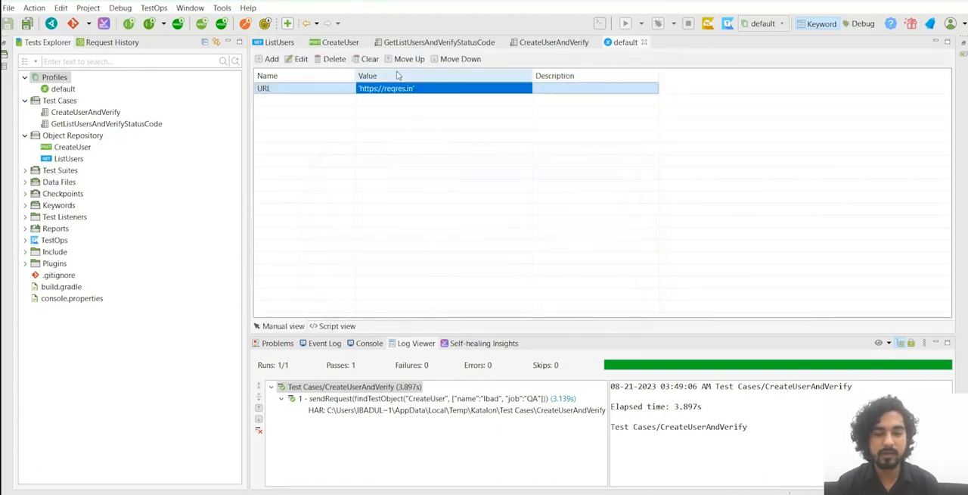
left_click(335, 42)
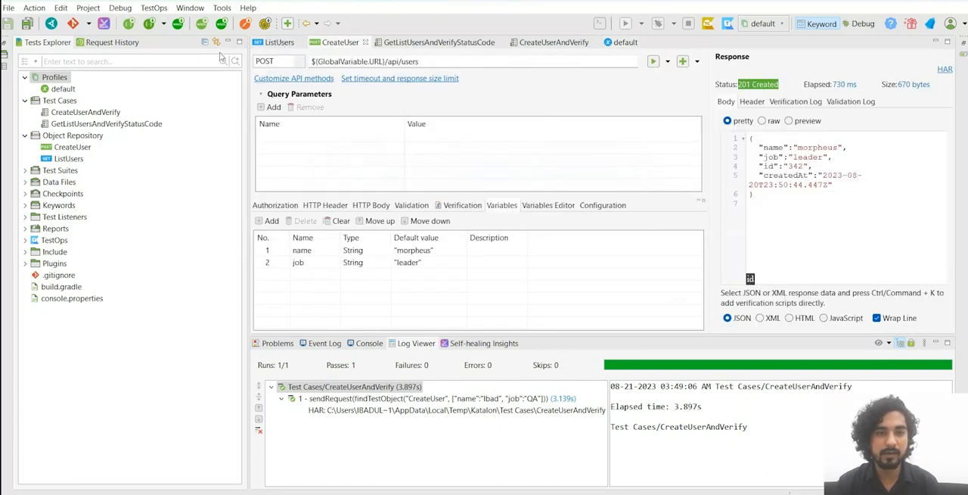
left_click(67, 159)
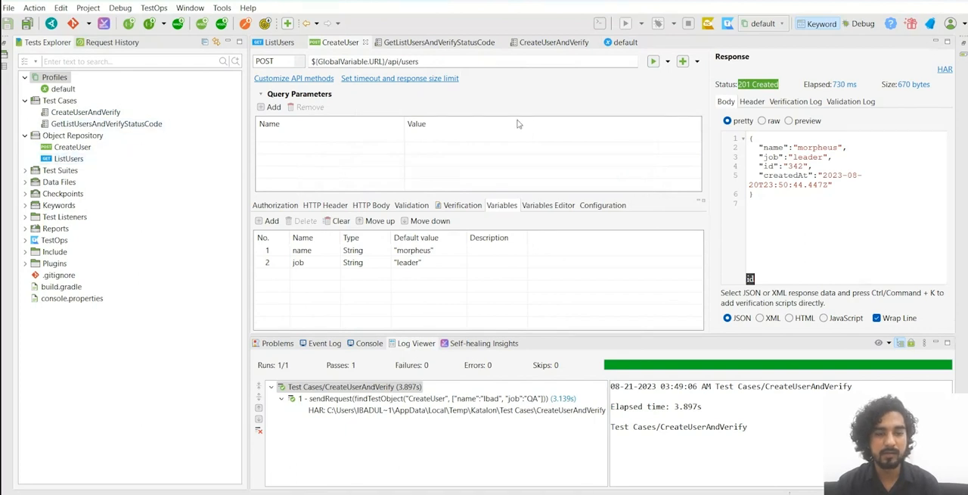
left_click(624, 42)
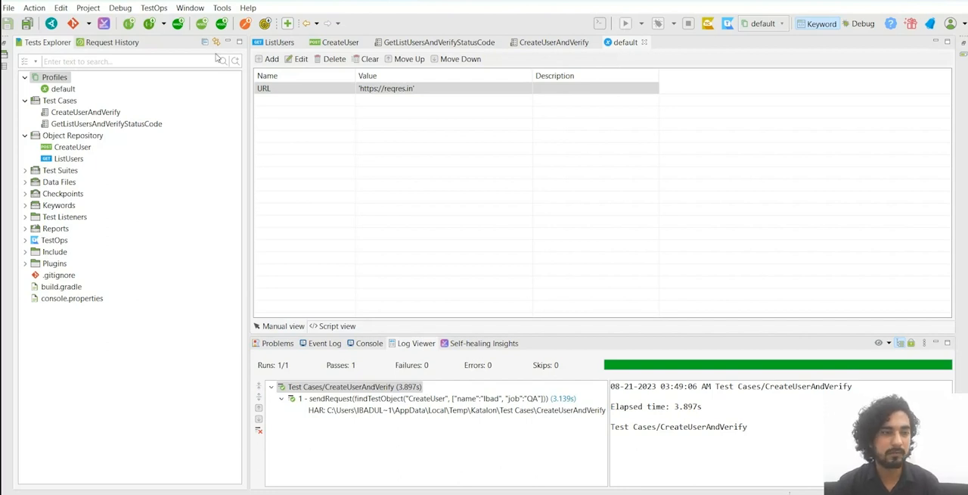
left_click(60, 100)
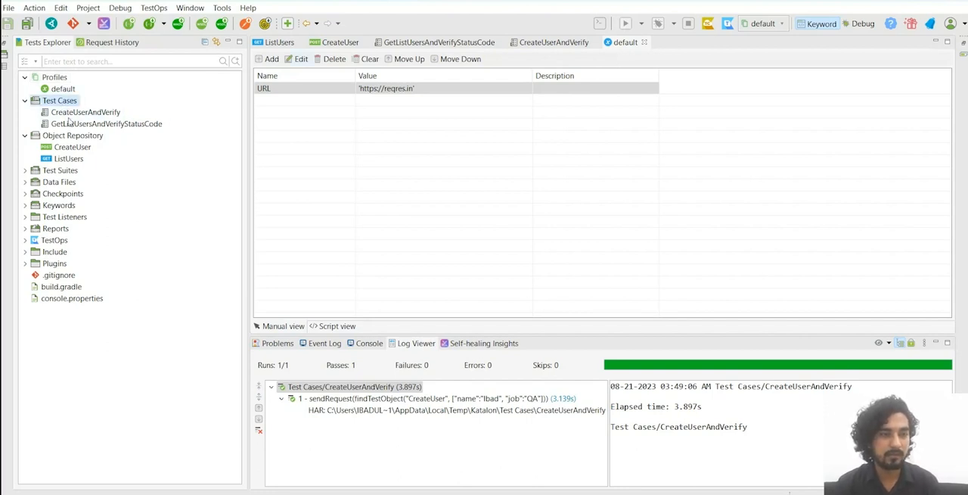
left_click(73, 137)
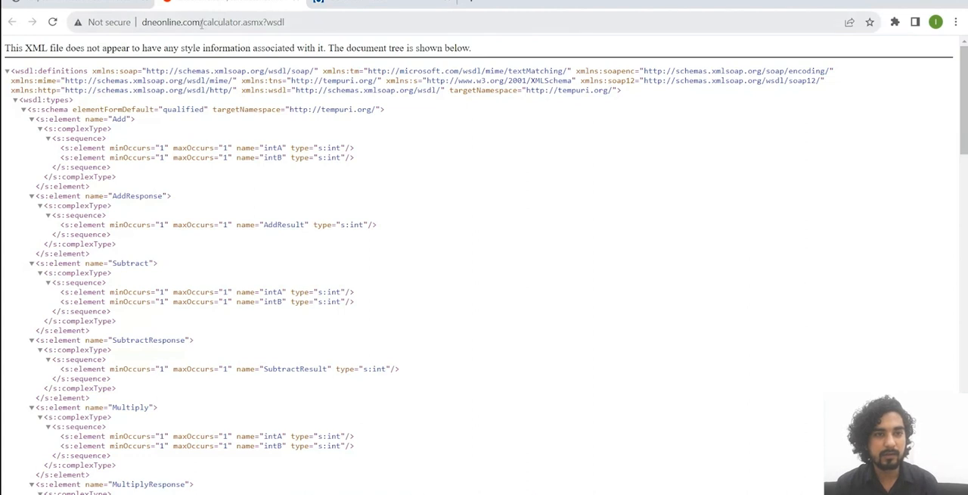
Step: Examine the calculator WSDL in the browser, including its address, the Add and AddResponse elements, and the other arithmetic operations
left_click_drag(202, 23, 409, 26)
left_click(409, 26)
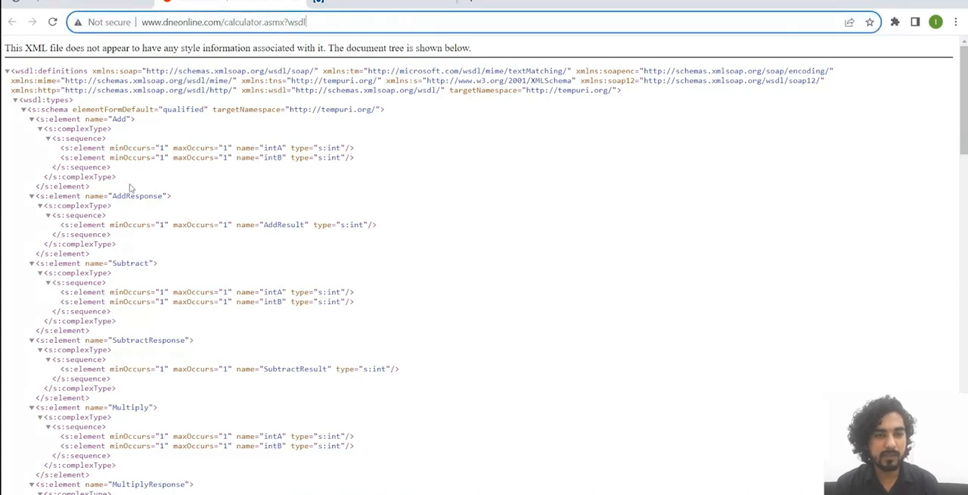
scroll(434, 171, "down", 2)
scroll(416, 181, "up", 2)
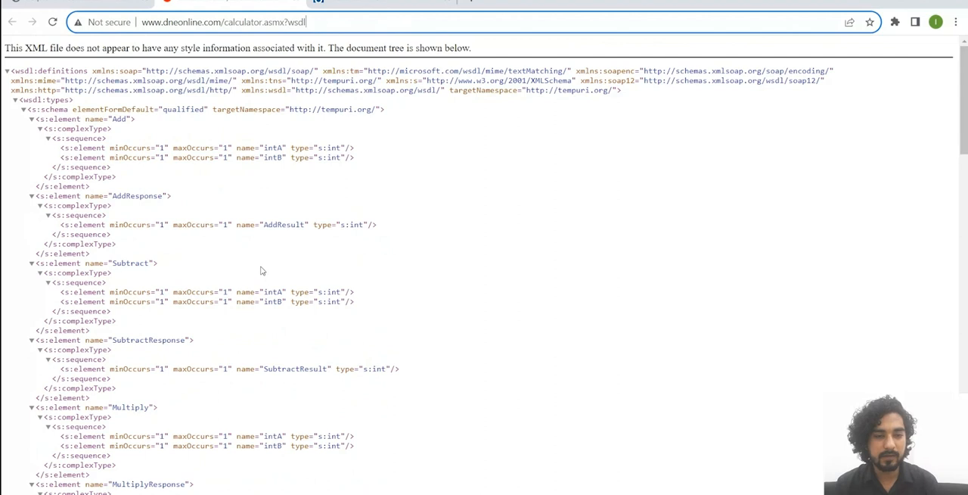
double_click(284, 225)
scroll(338, 290, "down", 2)
scroll(131, 170, "up", 2)
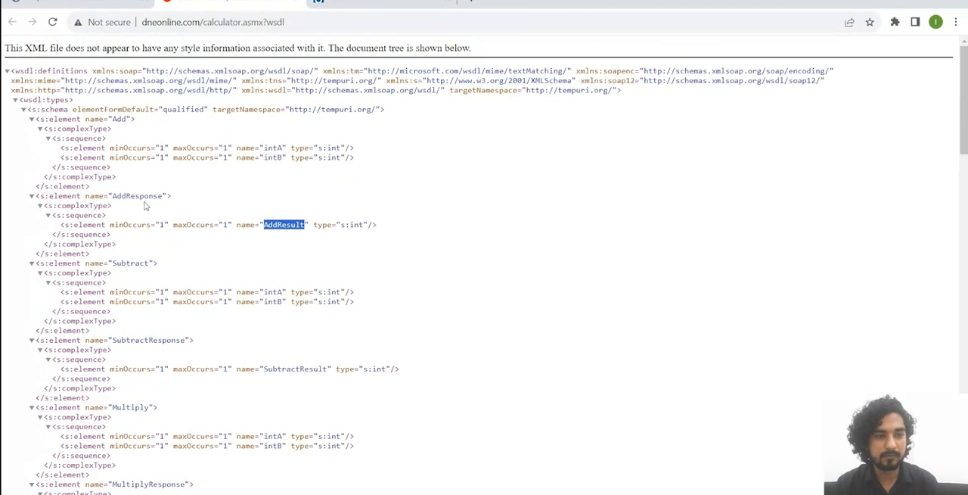
double_click(119, 119)
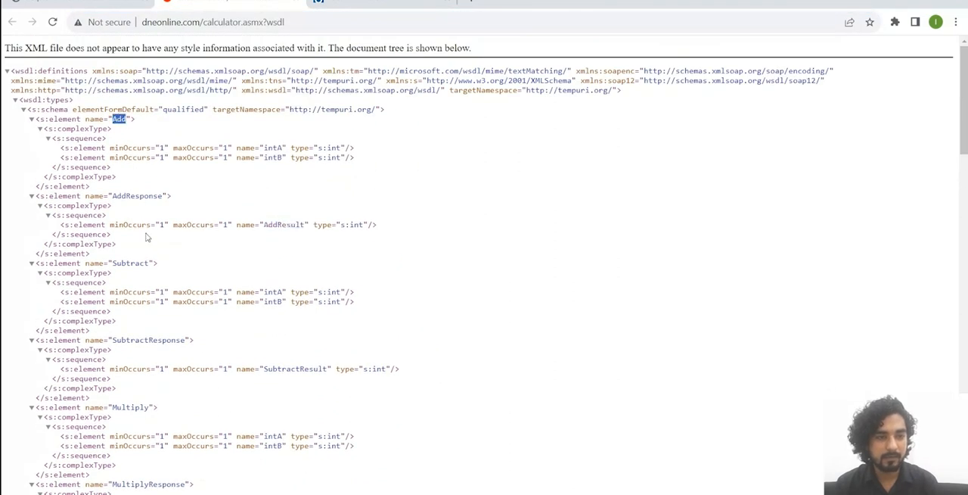
scroll(145, 242, "down", 2)
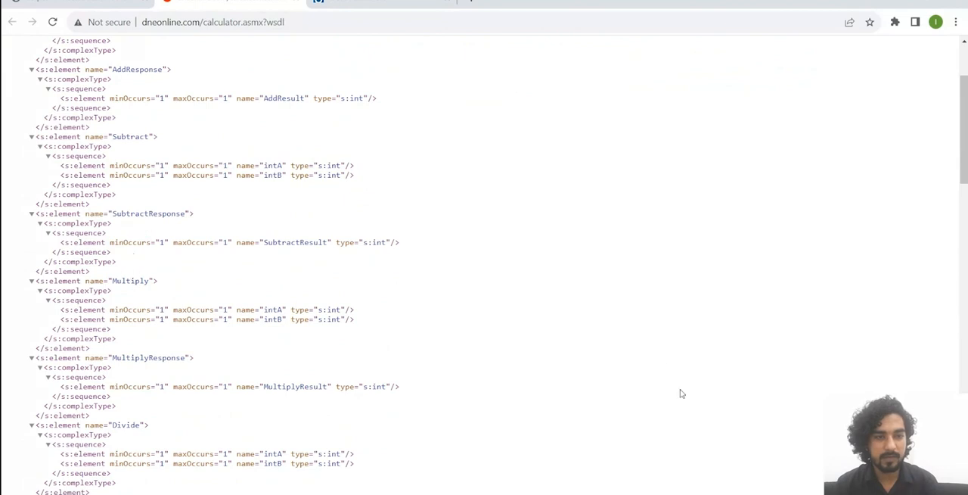
scroll(366, 179, "up", 2)
left_click(303, 28)
left_click(454, 230)
Step: Switch to Katalon Studio and start a new web service request in the Object Repository, named Add with request type SOAP
key("alt+Tab")
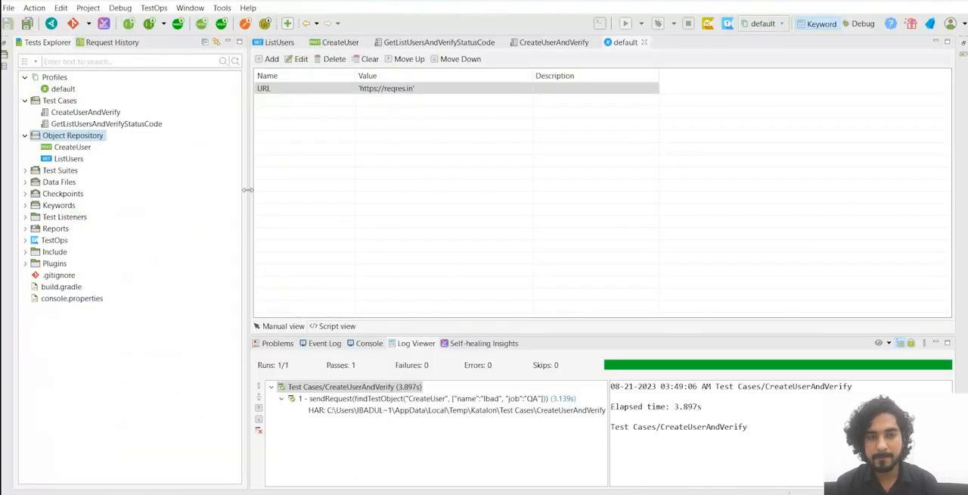
right_click(82, 139)
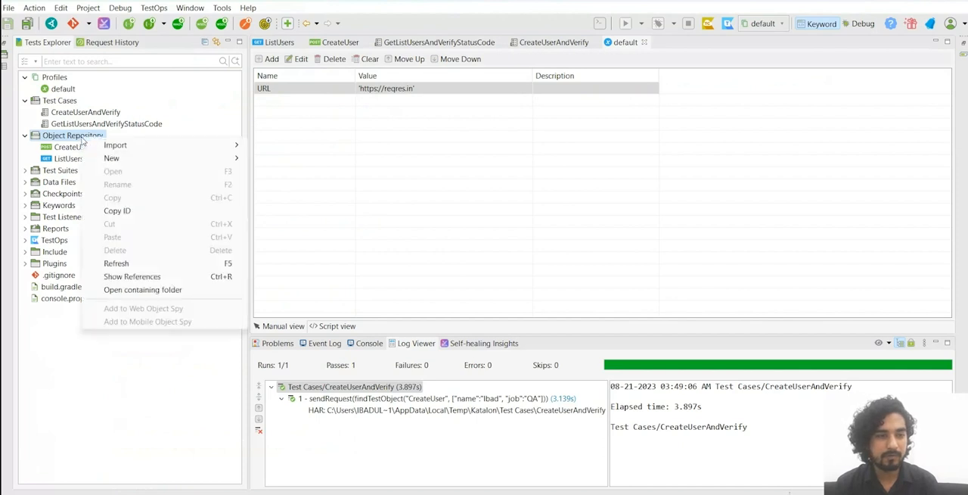
mouse_move(134, 158)
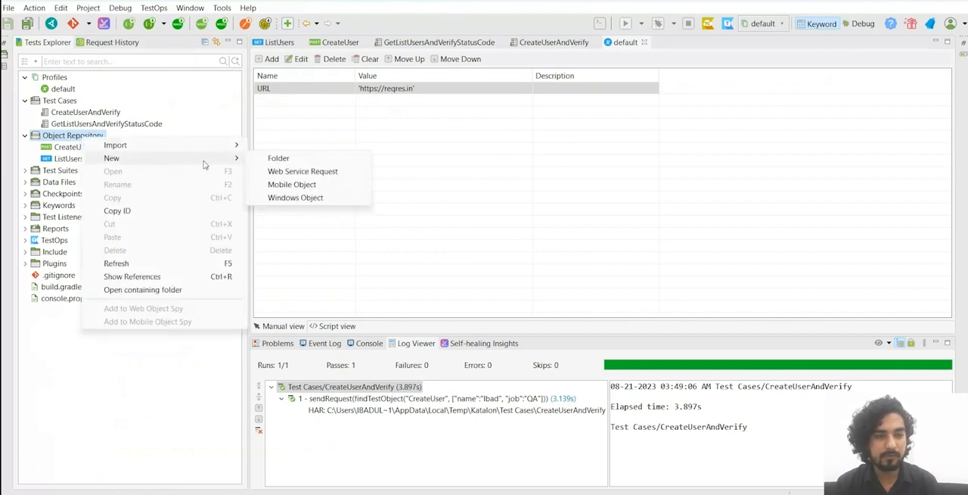
left_click(335, 172)
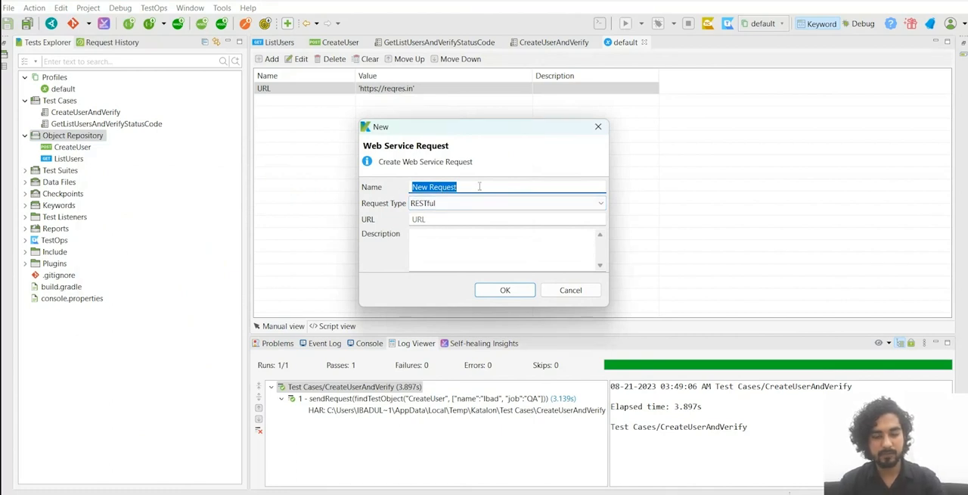
type("A")
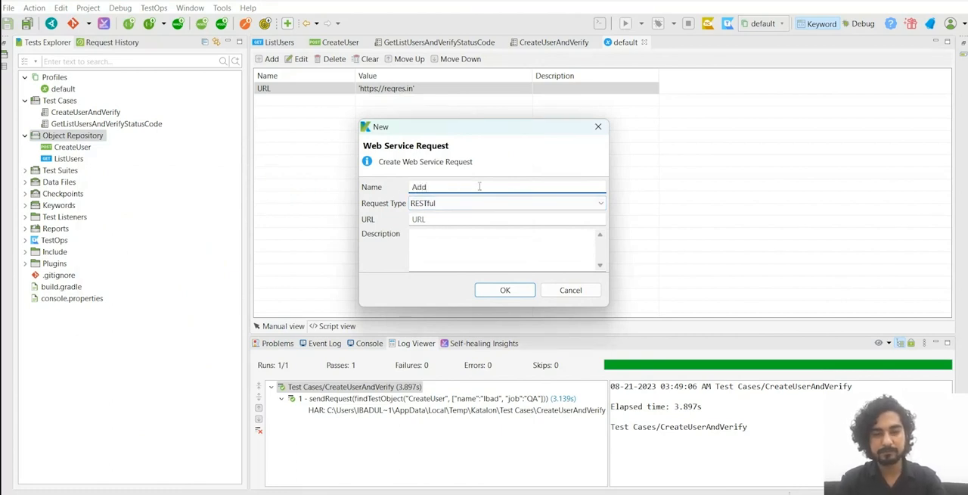
type("dd")
left_click(436, 236)
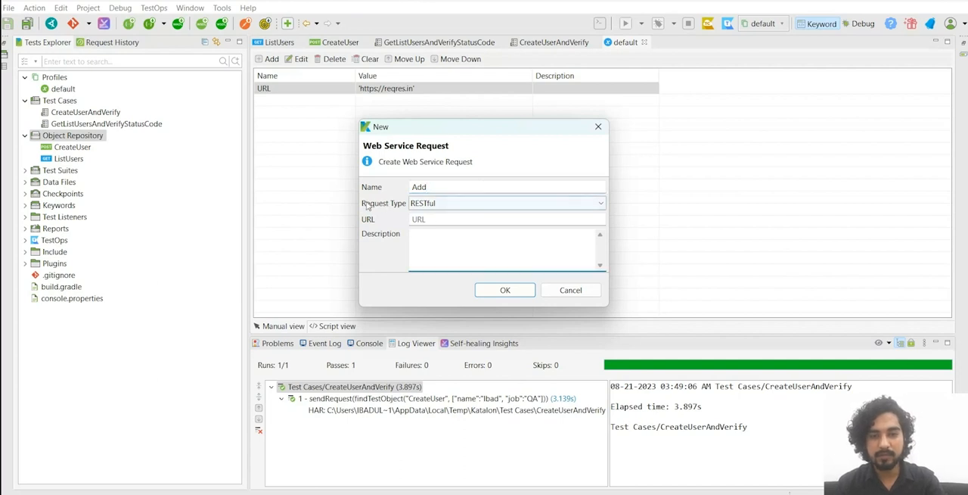
left_click(444, 205)
left_click(443, 215)
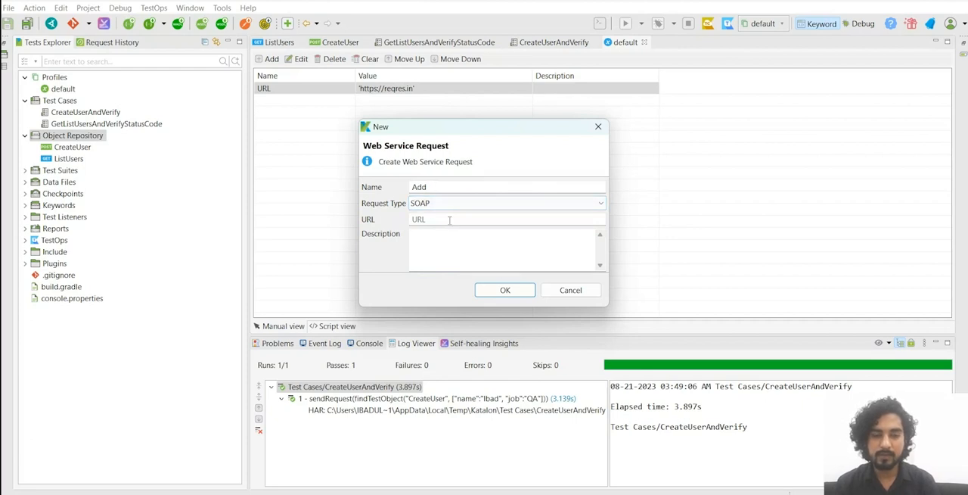
Step: Copy the calculator WSDL address from the browser into the new Add request's URL and create the SOAP request in Katalon Studio
key("alt+Tab")
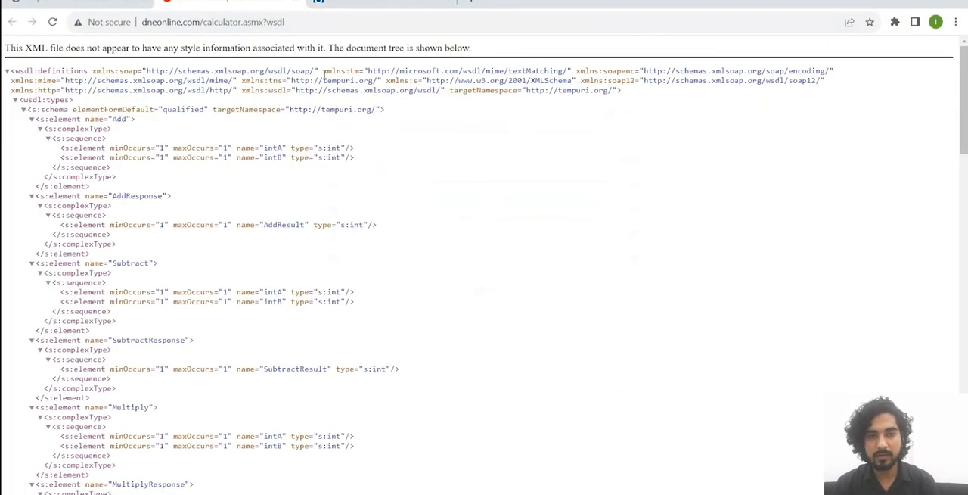
left_click(311, 21)
key("ctrl+c")
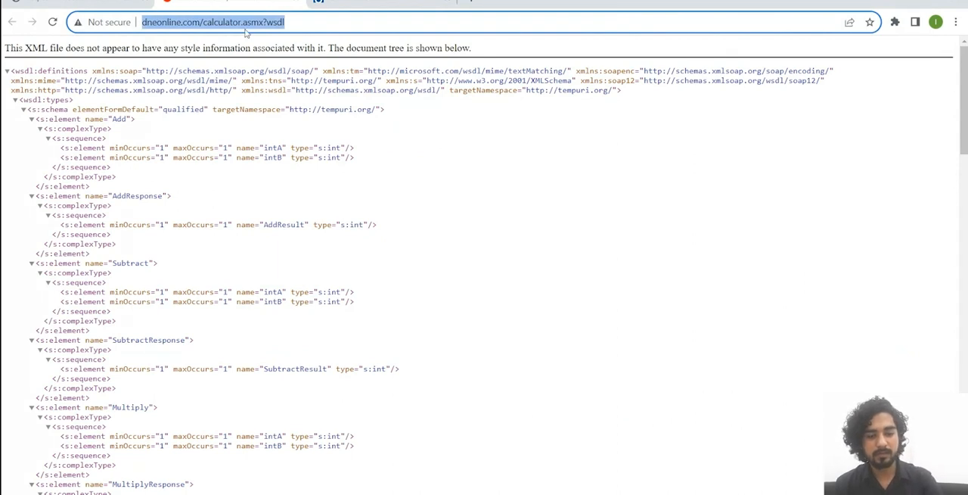
key("alt+Tab")
left_click(434, 218)
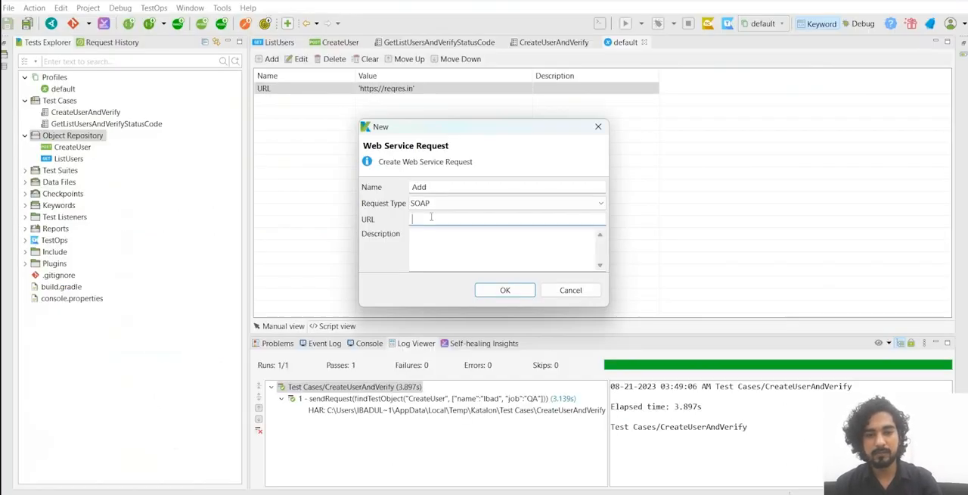
key("ctrl+v")
left_click(505, 289)
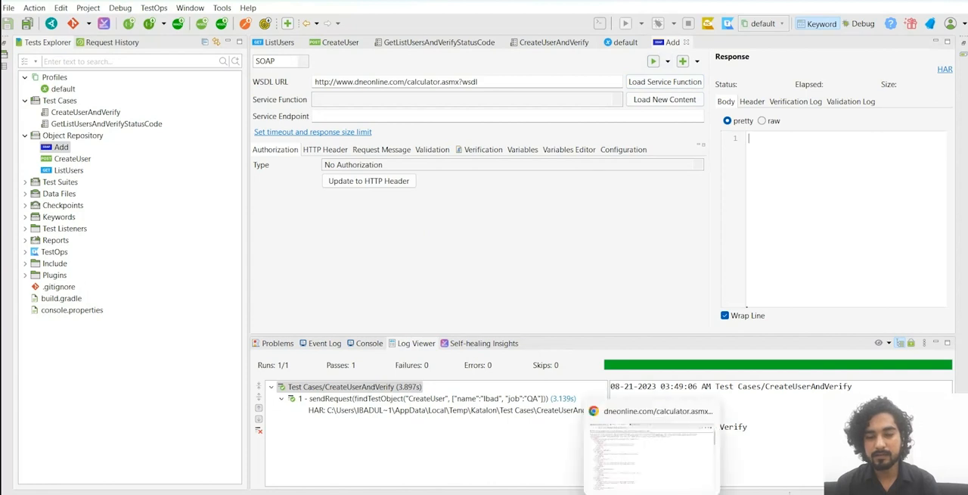
Step: Switch to the browser and examine the calculator WSDL's Add element, its operations and the service address definitions
left_click(652, 490)
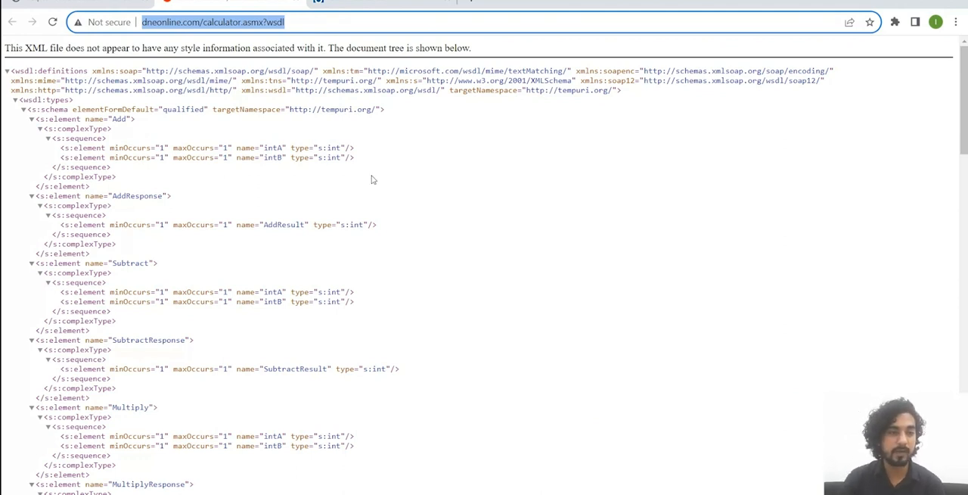
double_click(118, 120)
left_click(146, 123)
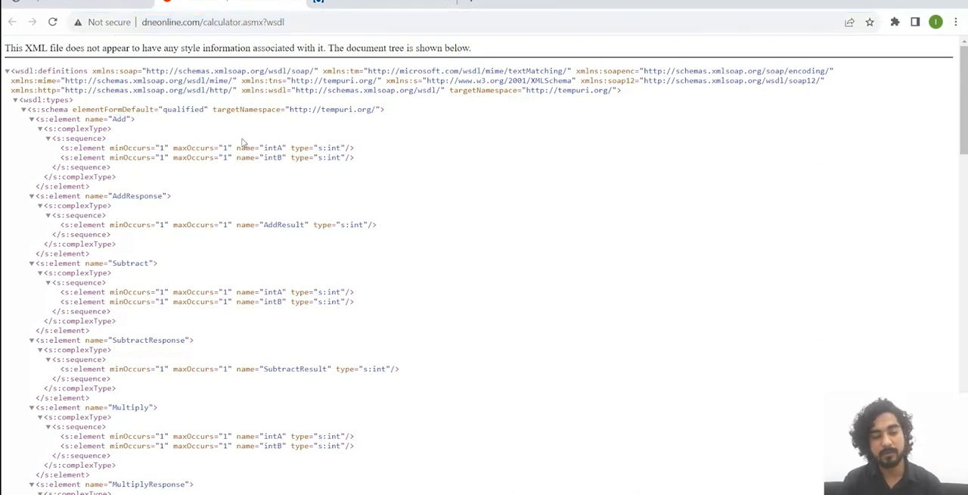
scroll(261, 111, "down", 4)
scroll(282, 174, "up", 4)
scroll(148, 179, "down", 6)
scroll(148, 179, "down", 10)
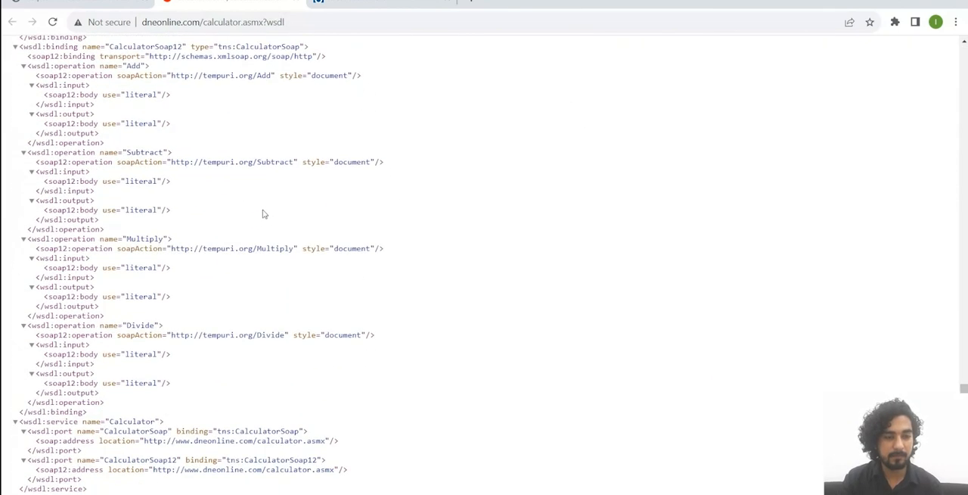
scroll(264, 212, "up", 15)
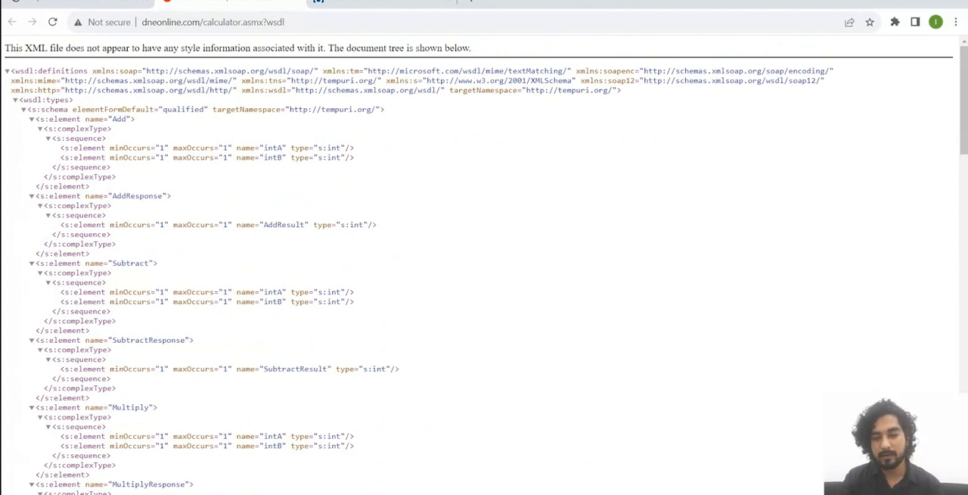
Step: Return to Katalon Studio and load the service functions from the WSDL URL, keeping Add as the service function
key("alt+Tab")
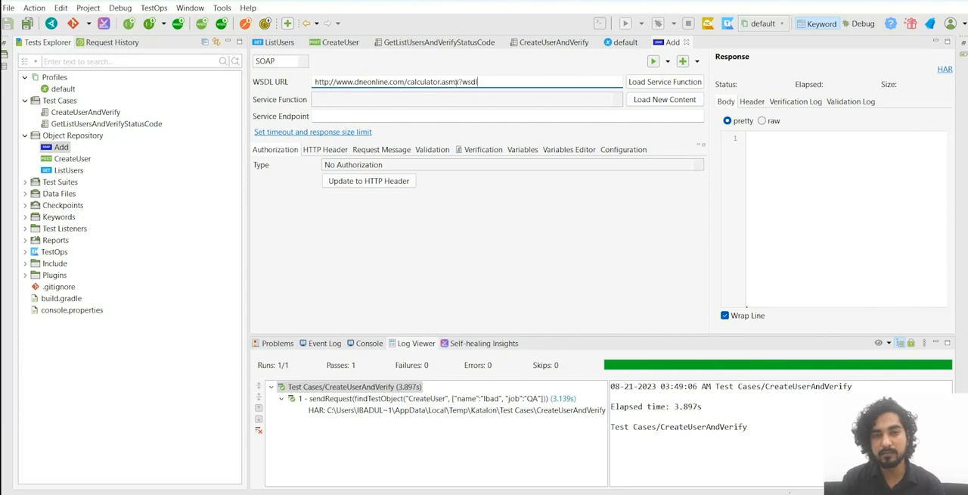
left_click_drag(480, 82, 307, 94)
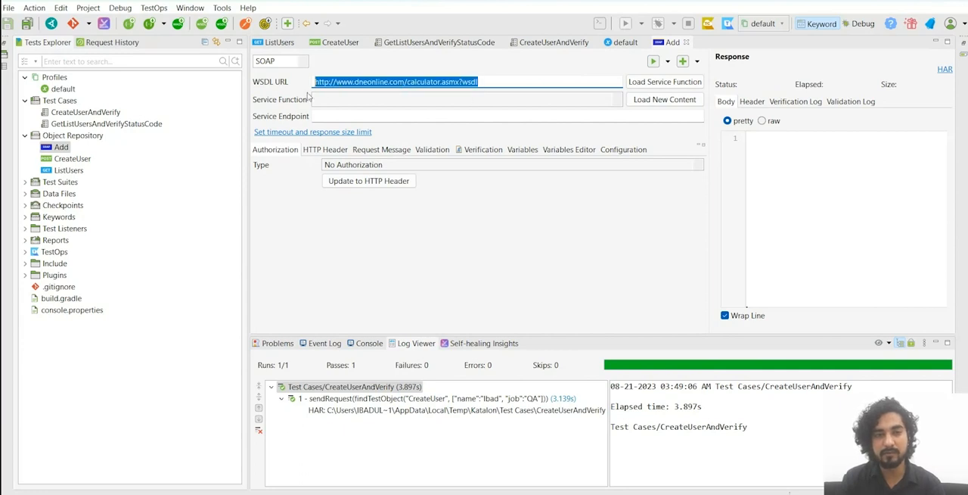
left_click(685, 83)
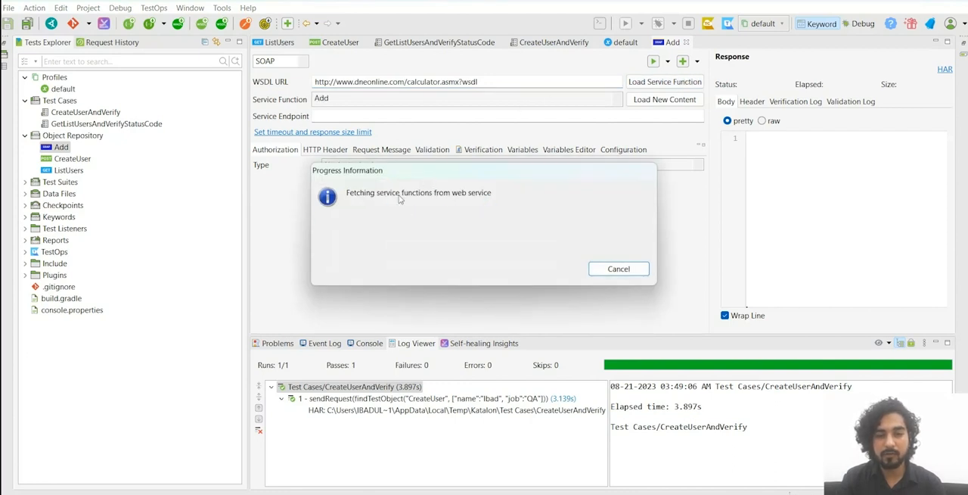
left_click_drag(481, 78, 472, 81)
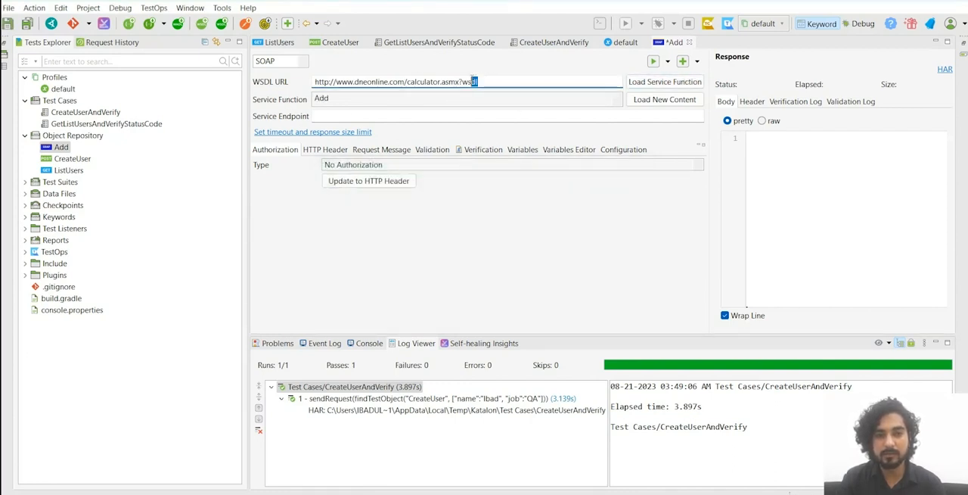
left_click(323, 99)
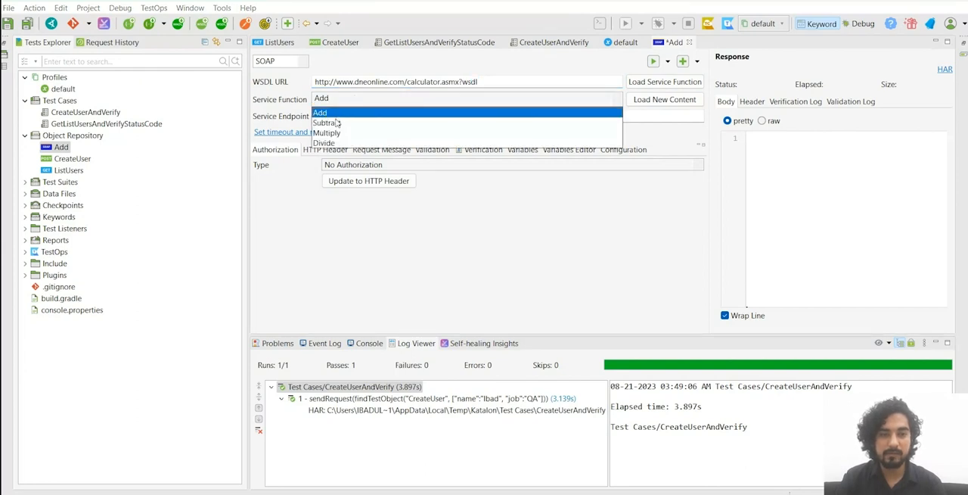
left_click(470, 211)
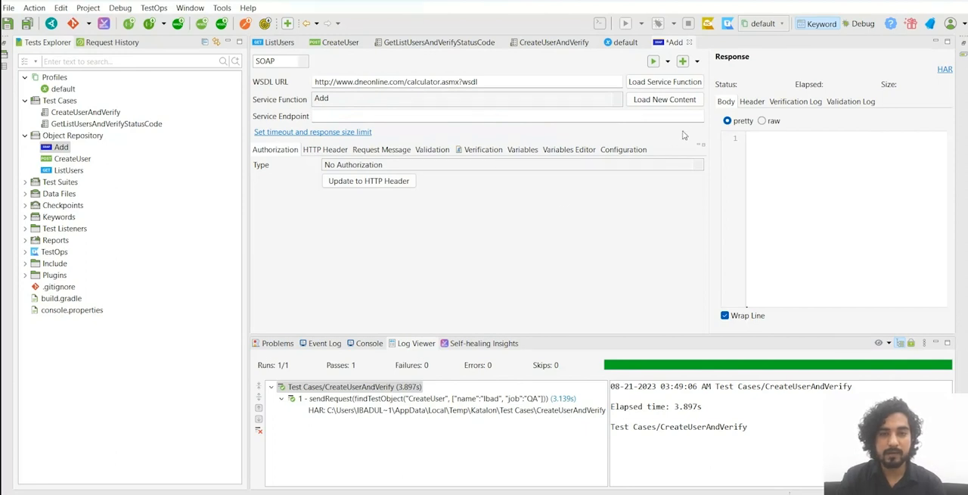
Step: Load new content for the Add service function, accepting the override of its service endpoint, HTTP header and request message
left_click(318, 151)
left_click(422, 150)
left_click(523, 150)
left_click(568, 150)
left_click(623, 150)
left_click(275, 150)
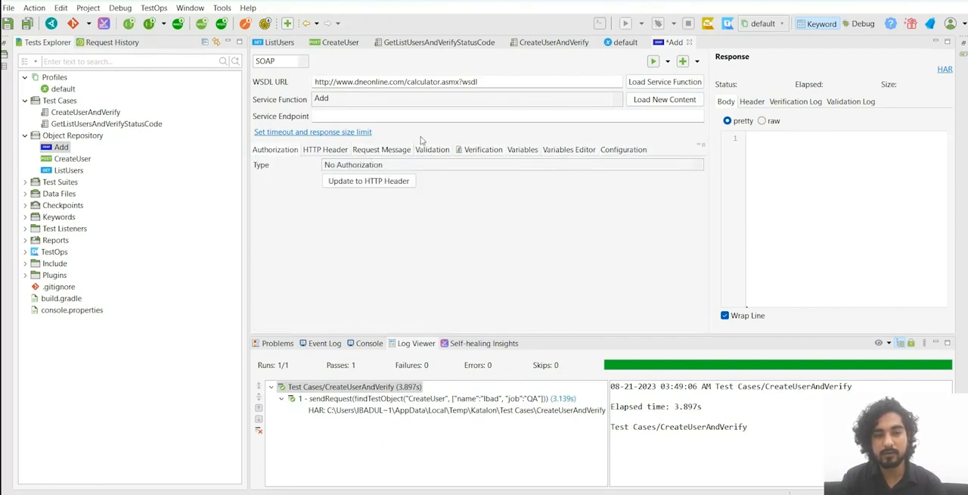
left_click(669, 105)
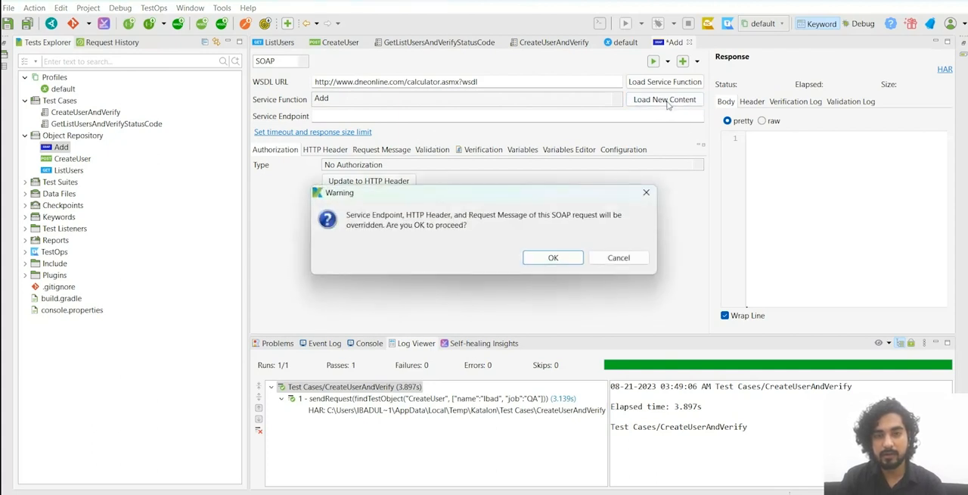
left_click(558, 257)
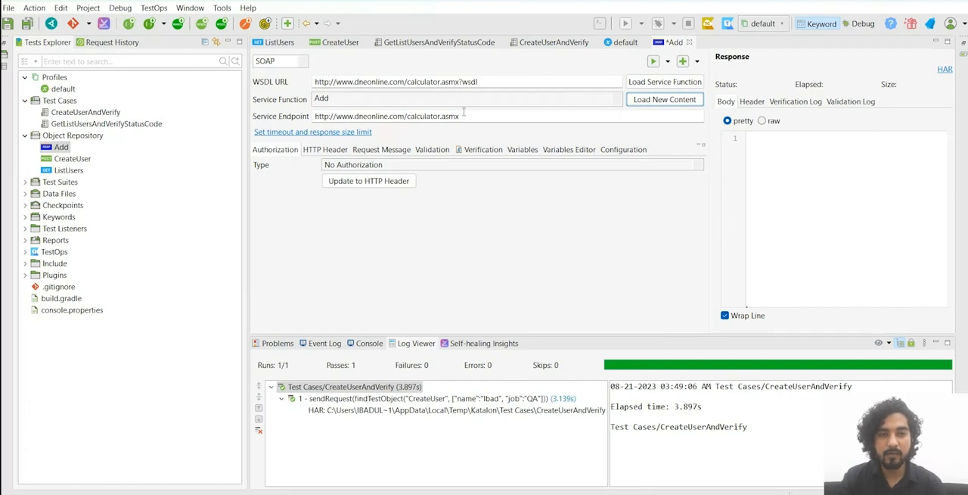
Step: Review the Add request's service endpoint and request message with its intA and intB values, and send the request with its changes saved
left_click_drag(463, 113, 313, 116)
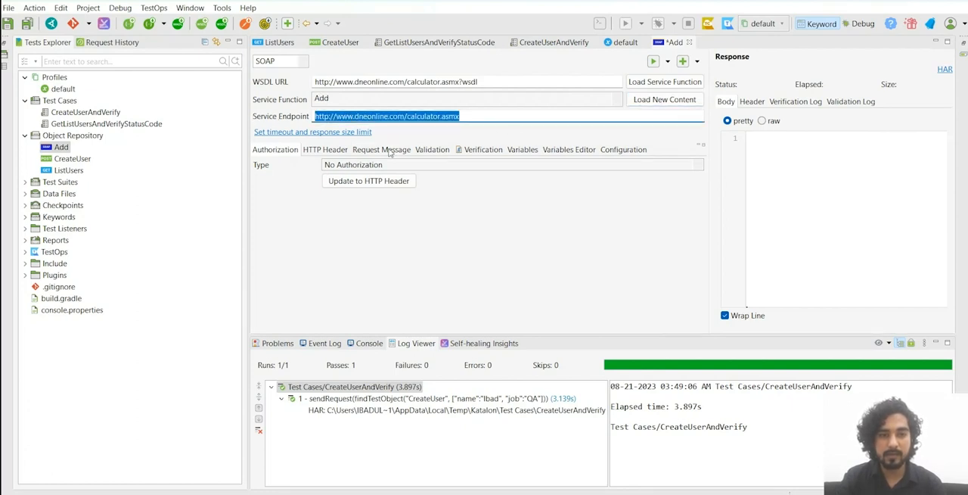
left_click(389, 151)
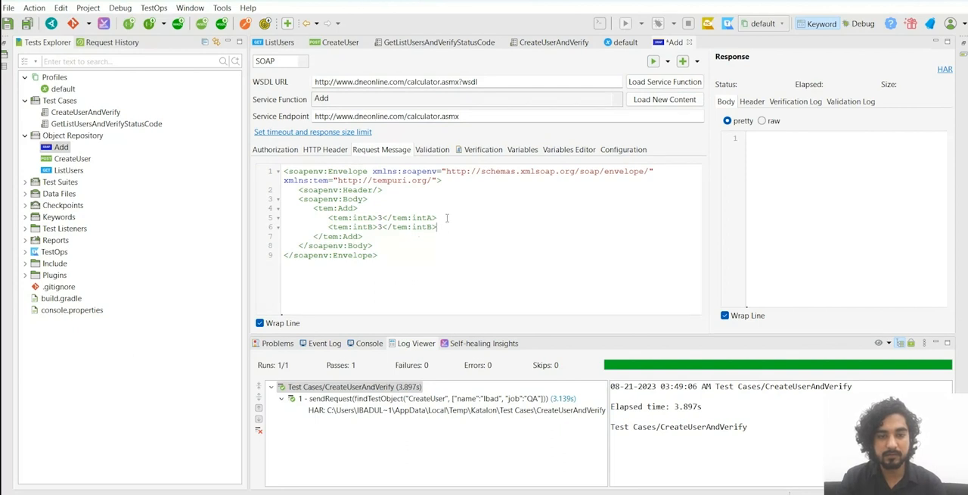
left_click(447, 189)
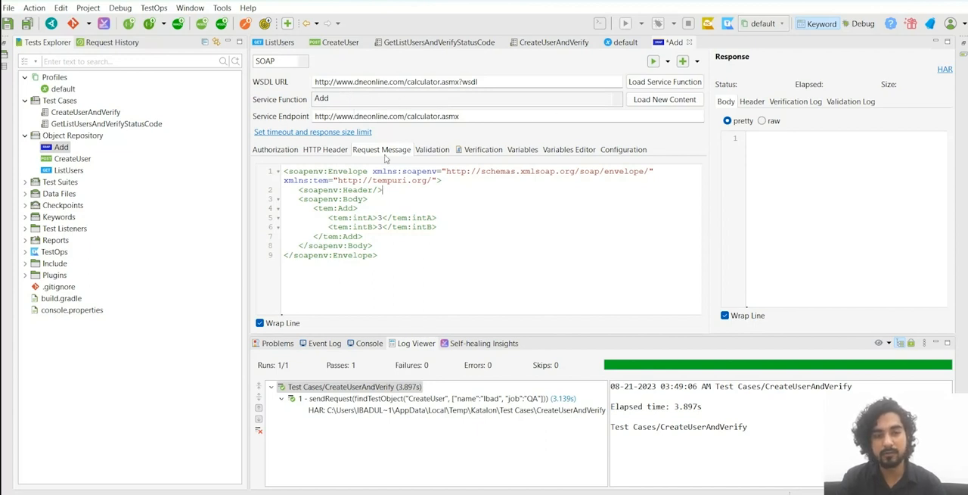
left_click(443, 228)
left_click(454, 218)
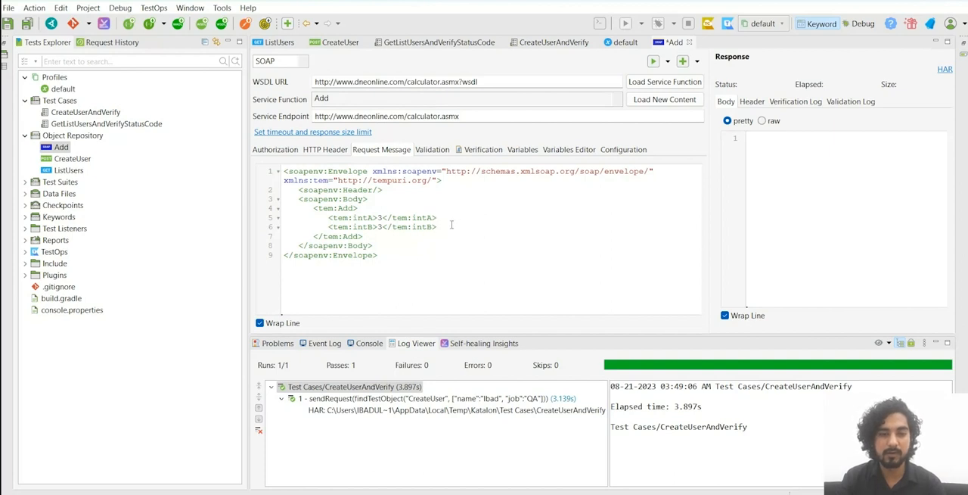
left_click(653, 61)
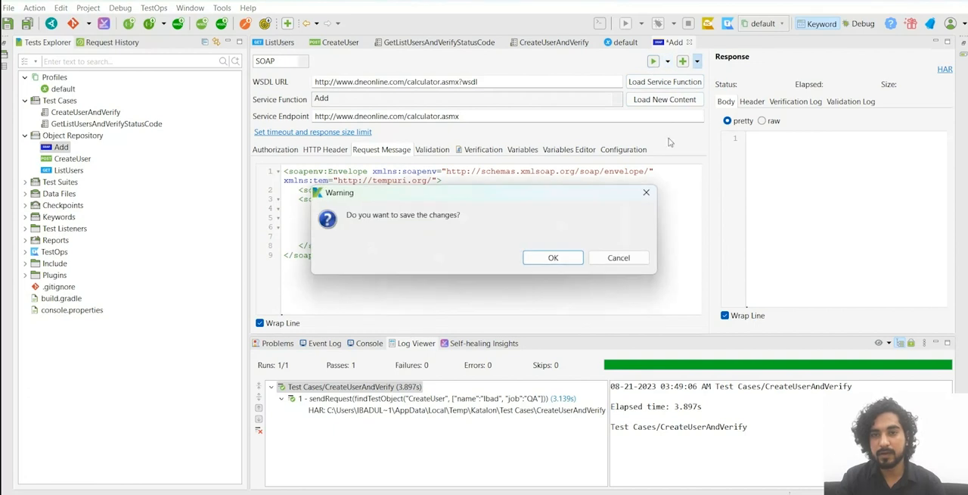
left_click(553, 258)
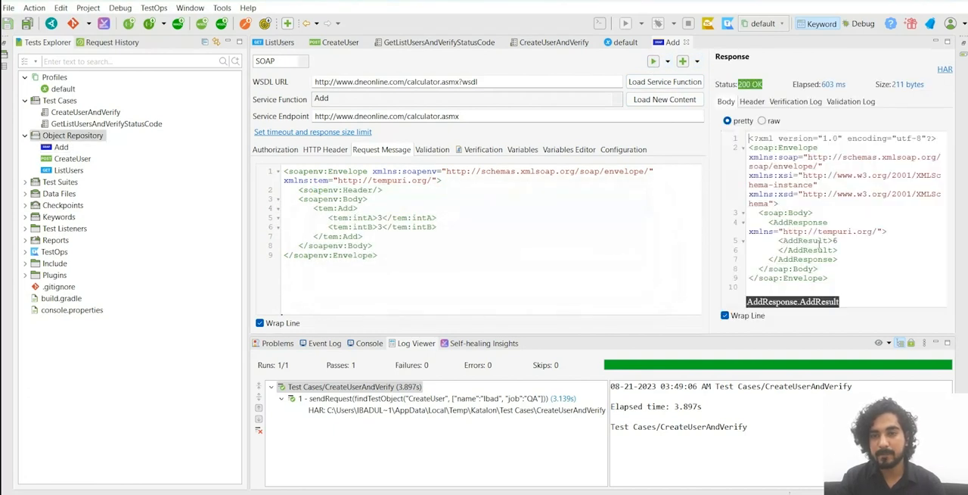
Step: Examine the AddResult element and the surrounding SOAP envelope in the response body
left_click(843, 241)
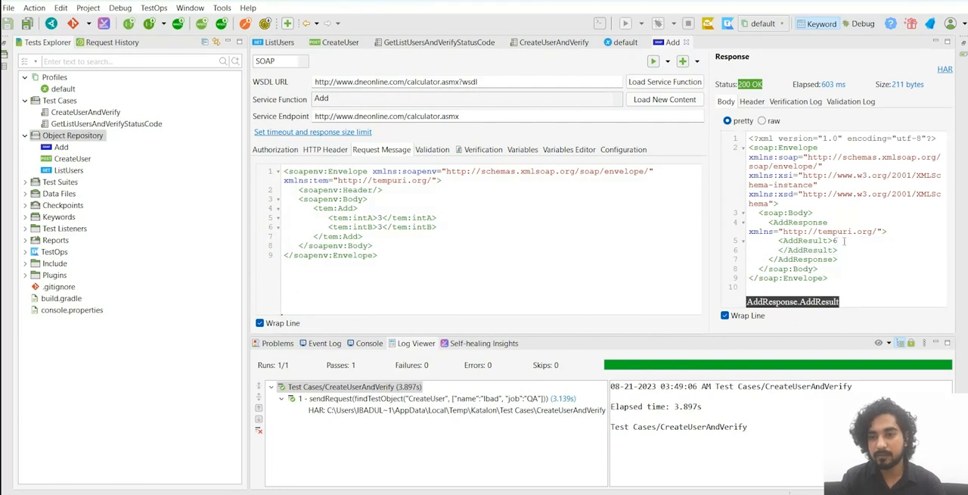
double_click(803, 240)
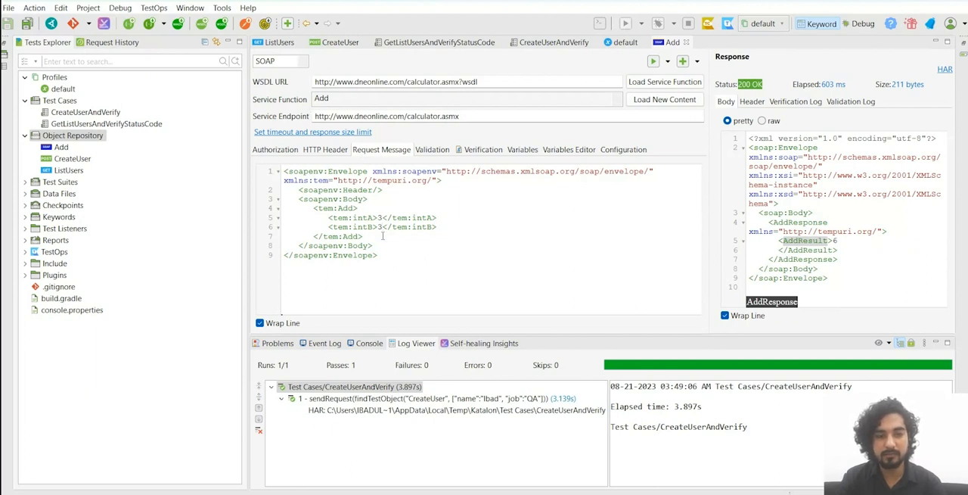
left_click(846, 281)
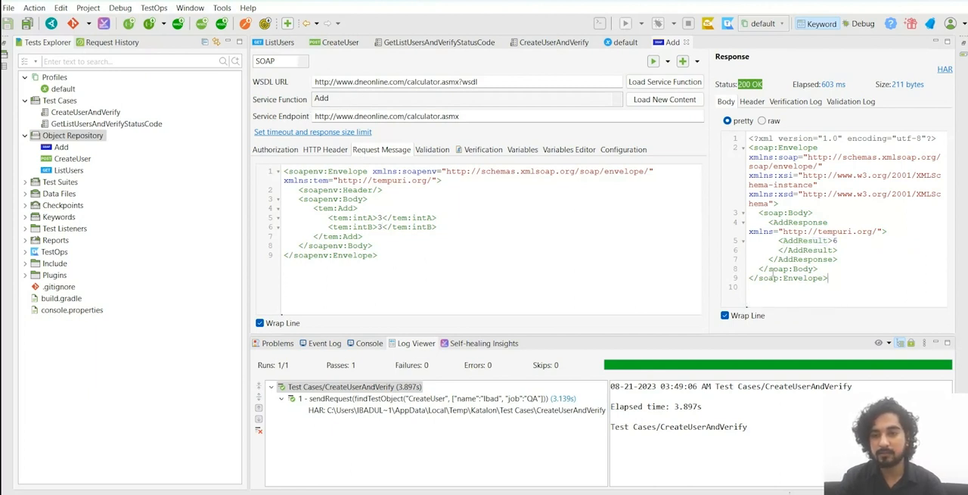
left_click_drag(773, 274, 744, 140)
left_click(845, 288)
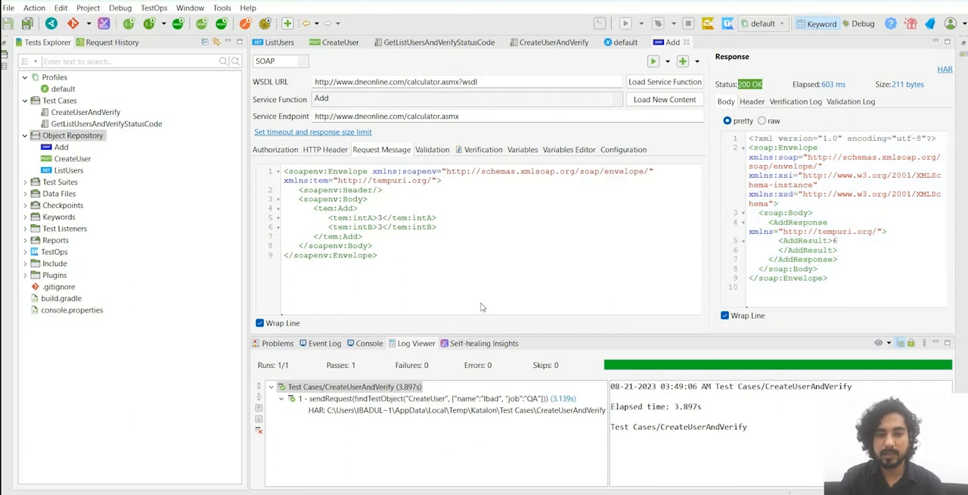
Step: Review the Add request's validation, verification, HTTP header, request message and authorization settings
left_click(448, 149)
left_click(482, 150)
left_click(392, 152)
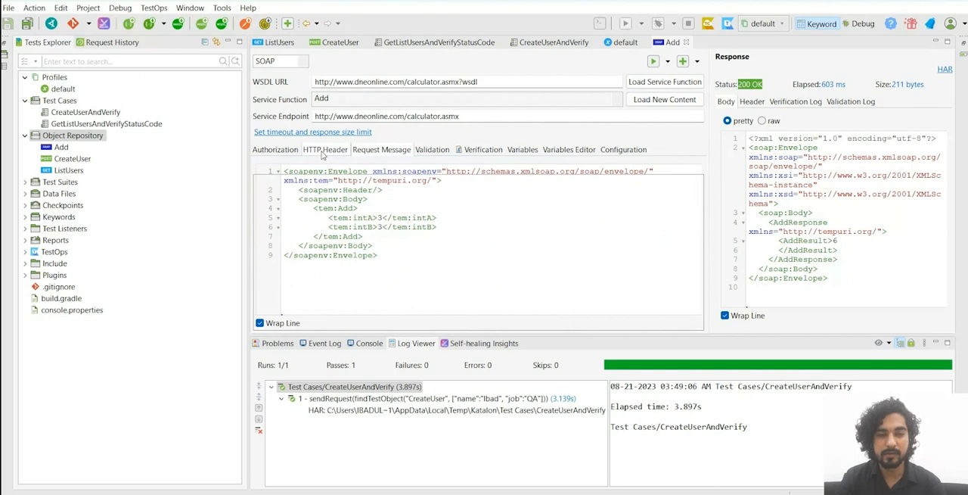
left_click(324, 154)
left_click(275, 155)
left_click(319, 155)
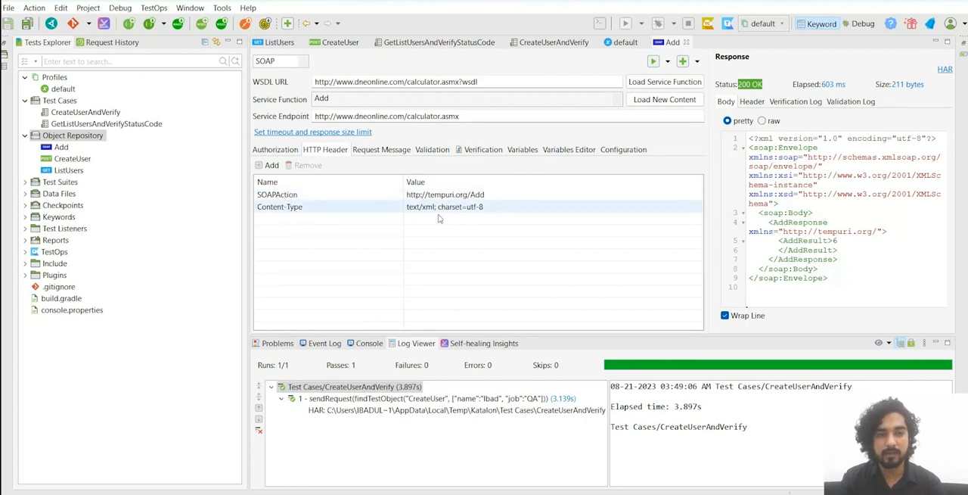
left_click(383, 151)
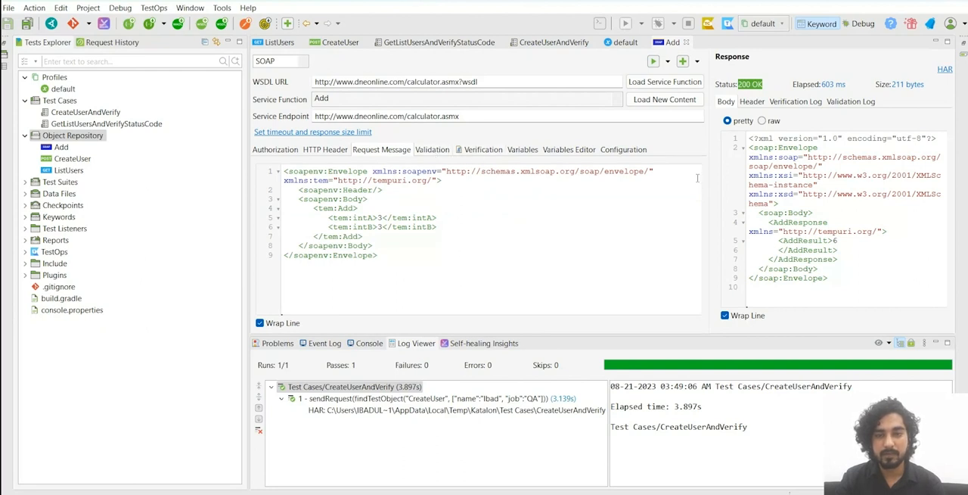
left_click(289, 150)
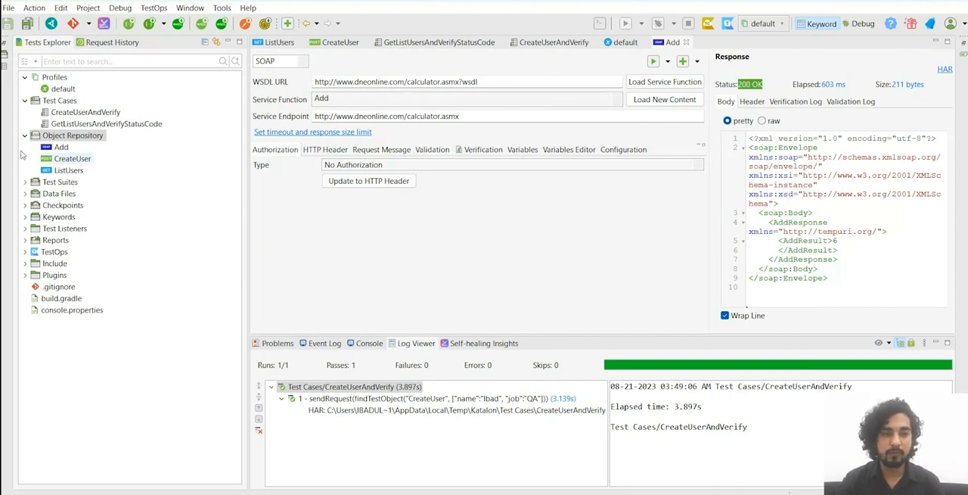
Step: Close all open request, test case and profile editors and collapse the Profiles, Test Cases and Object Repository folders
left_click(59, 101)
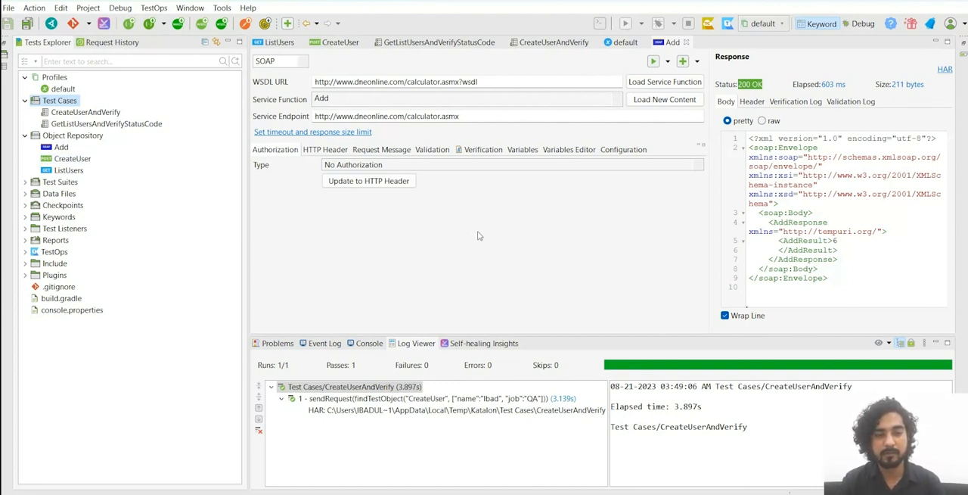
left_click(686, 42)
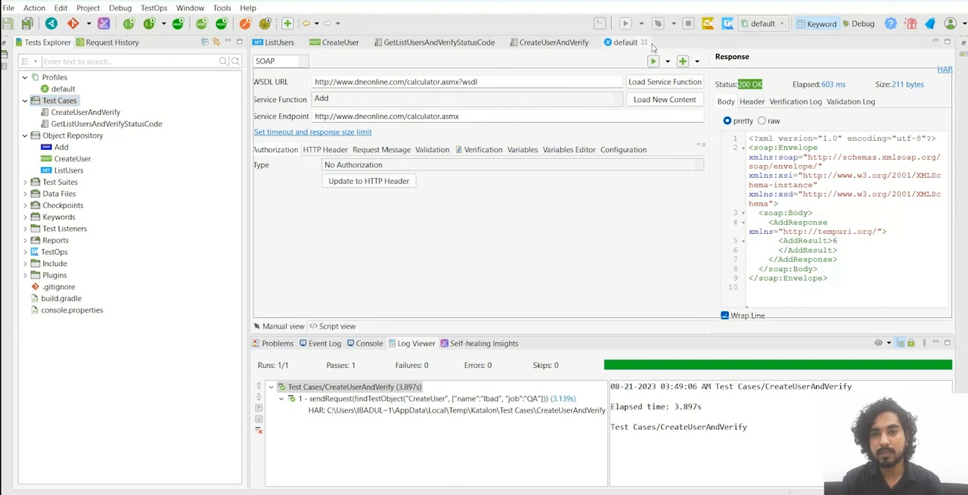
left_click(644, 42)
left_click(595, 43)
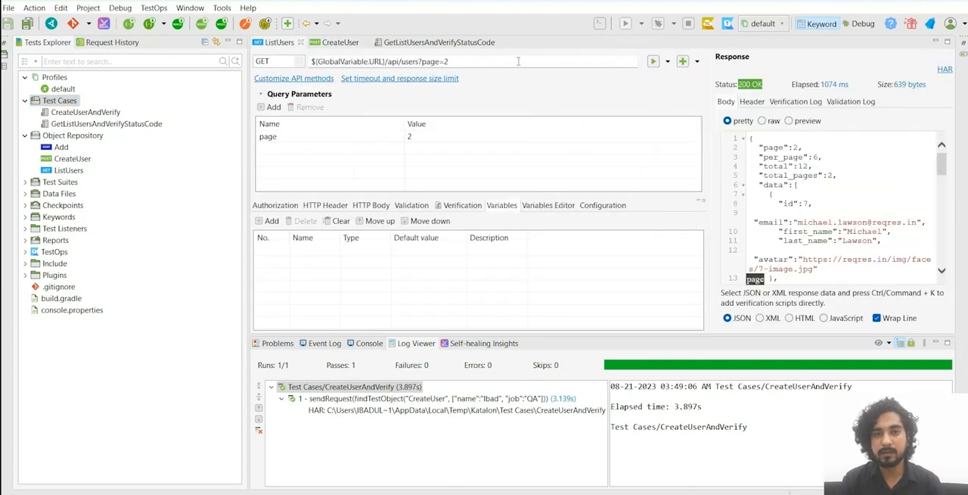
left_click(502, 42)
left_click(365, 43)
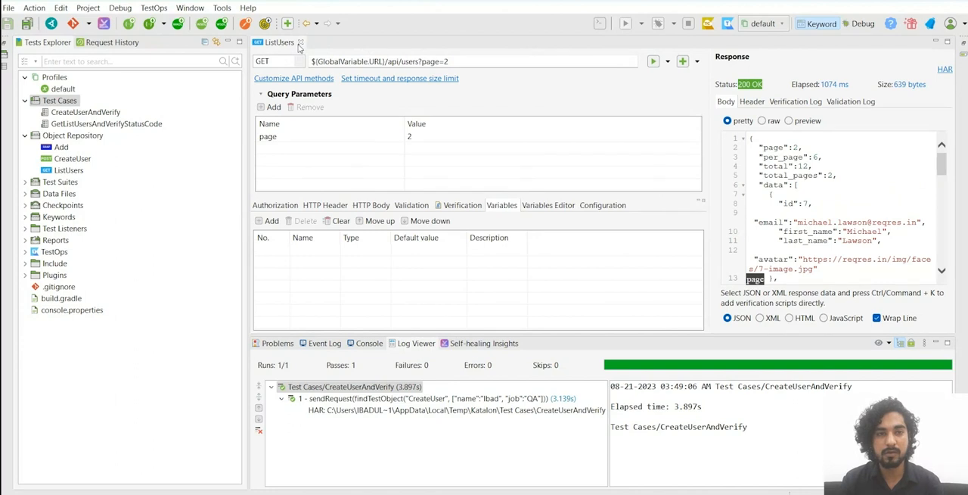
left_click(300, 42)
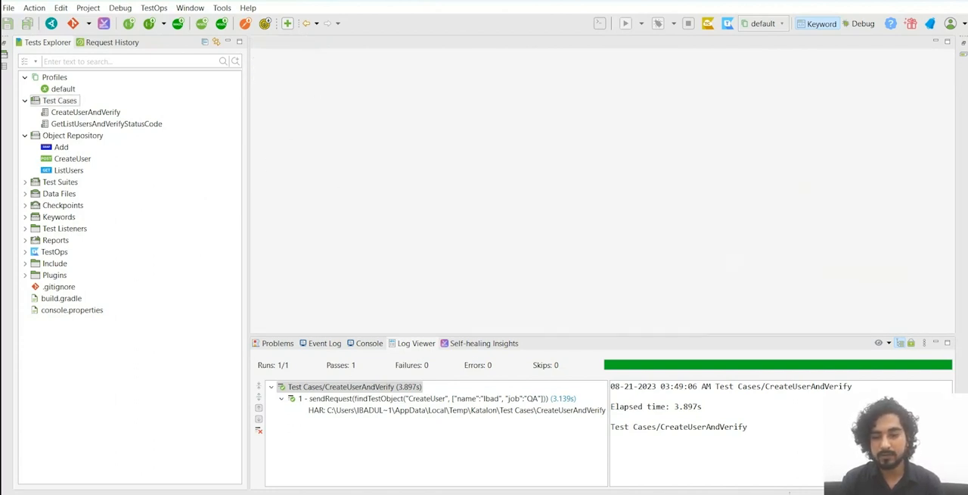
left_click(25, 135)
left_click(25, 77)
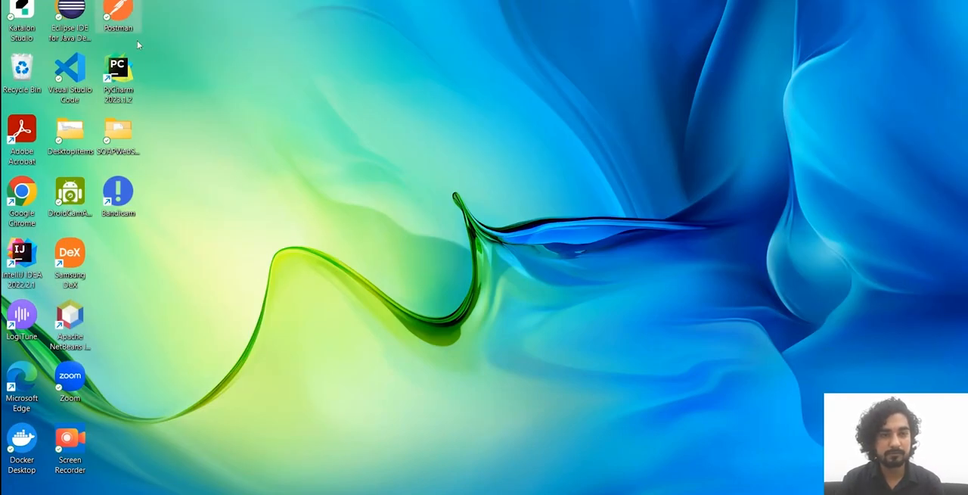
Step: Launch Postman from the desktop and maximize its window
double_click(121, 13)
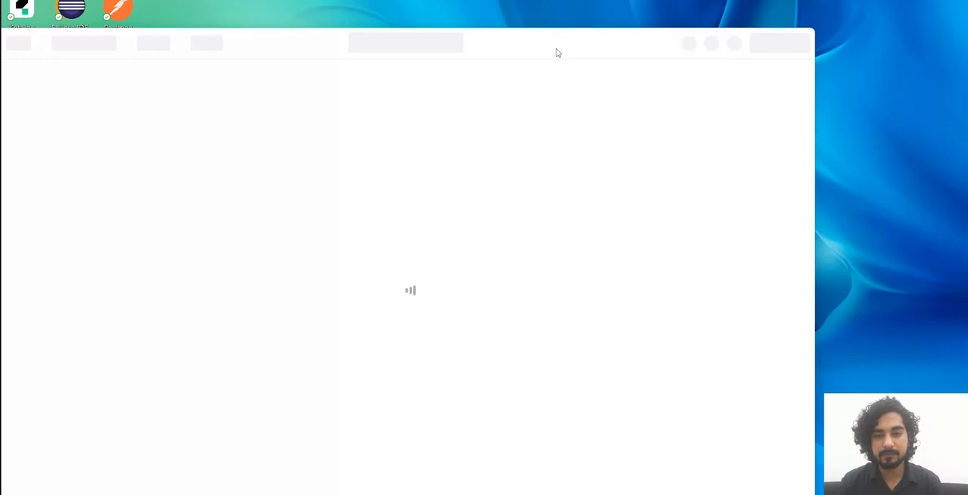
left_click_drag(568, 44, 650, 12)
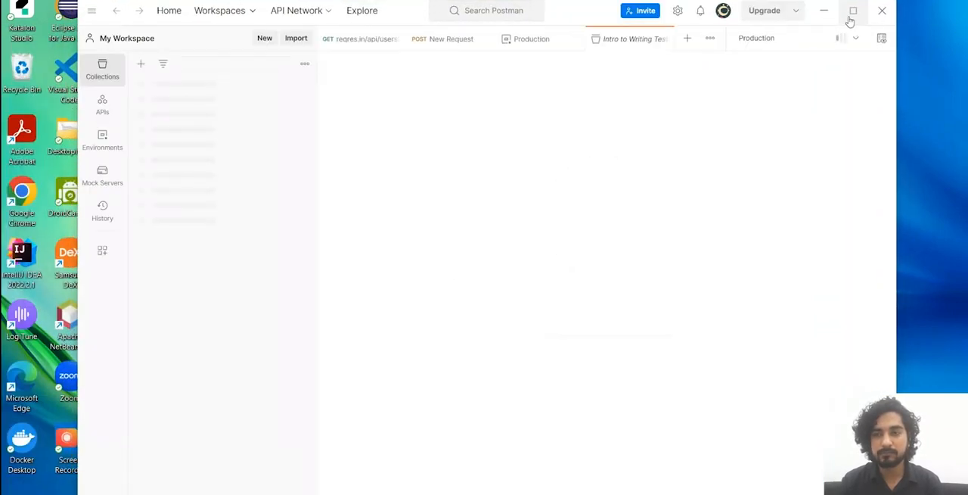
left_click(853, 12)
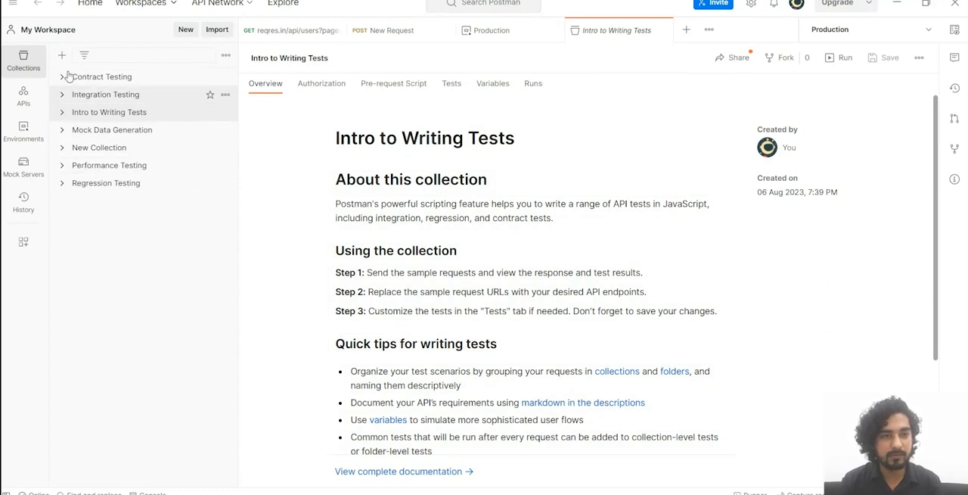
Step: Examine the Mock Data Generation requests and the Basic test syntax and API tests folders of the Intro to Writing Tests collection
left_click(62, 113)
left_click(61, 165)
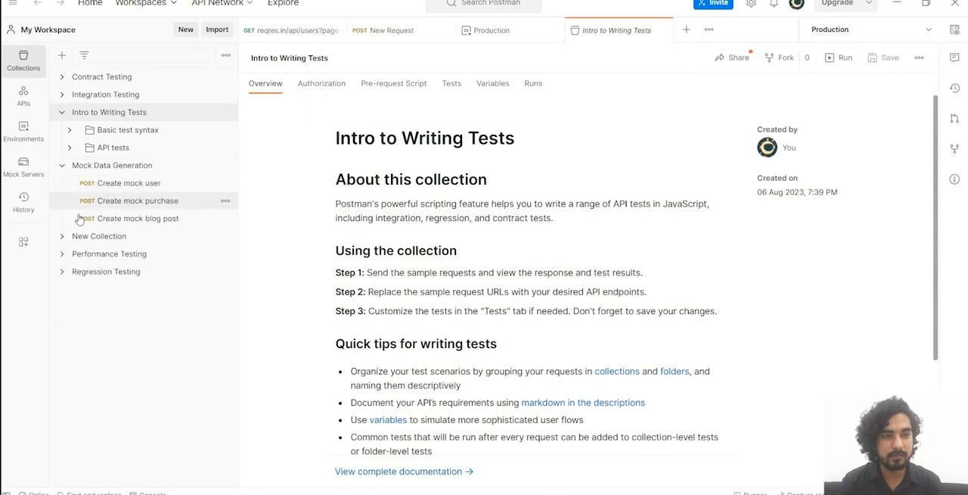
left_click(62, 166)
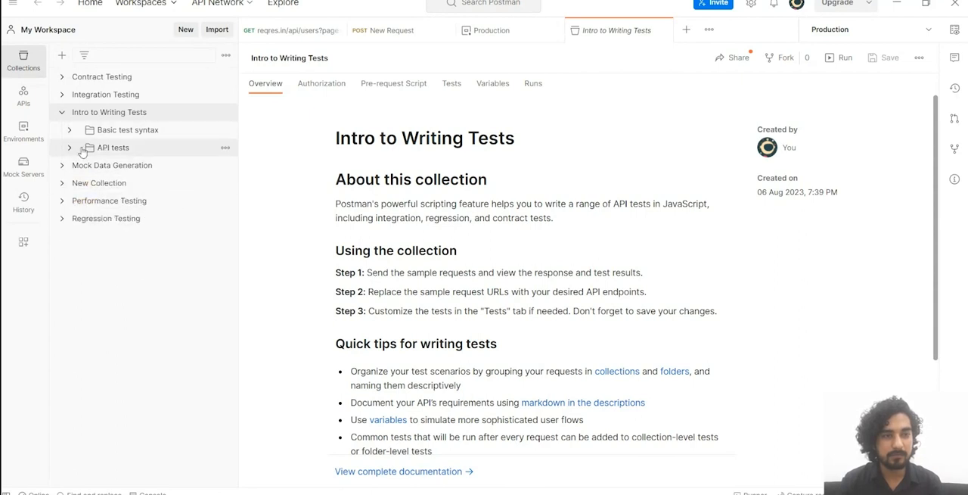
left_click(81, 148)
left_click(70, 131)
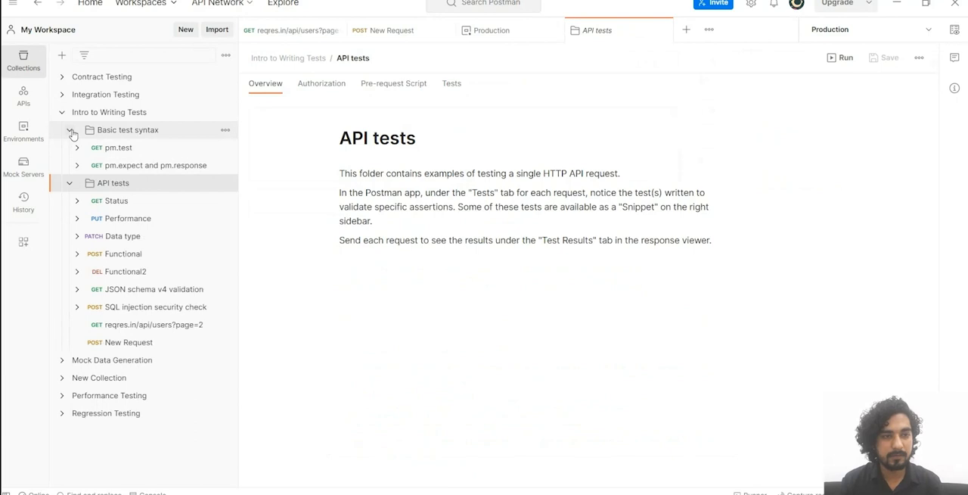
left_click(127, 132)
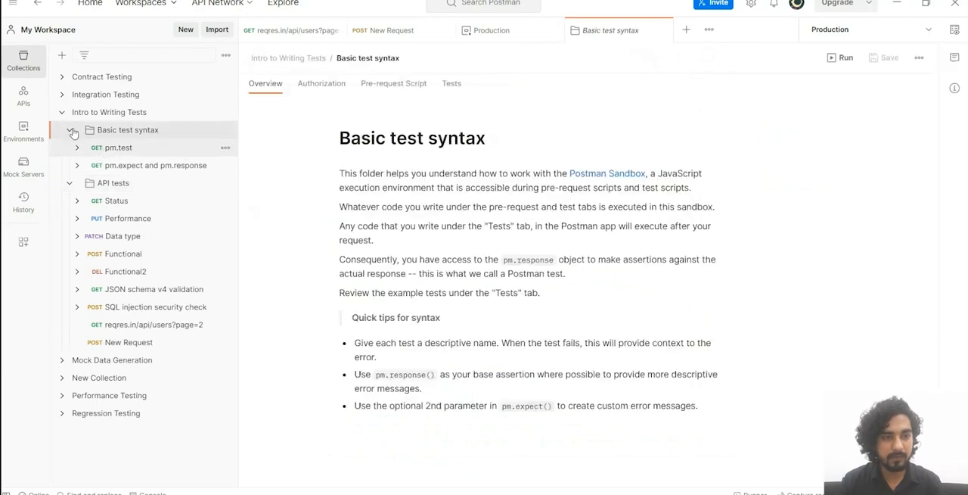
Step: Look through the Mock Data Generation and New Collection requests, including Create mock user and Status Copy, to find a collection to export
left_click(62, 112)
left_click(62, 148)
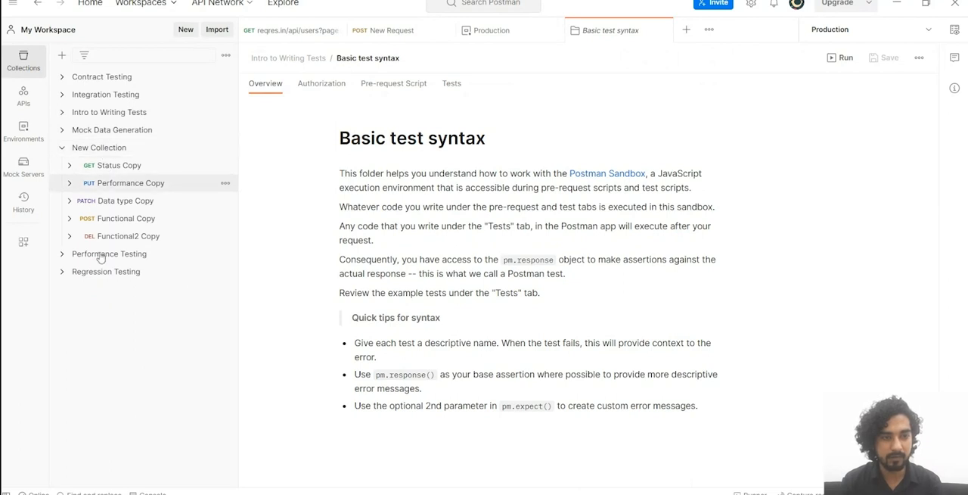
left_click(62, 130)
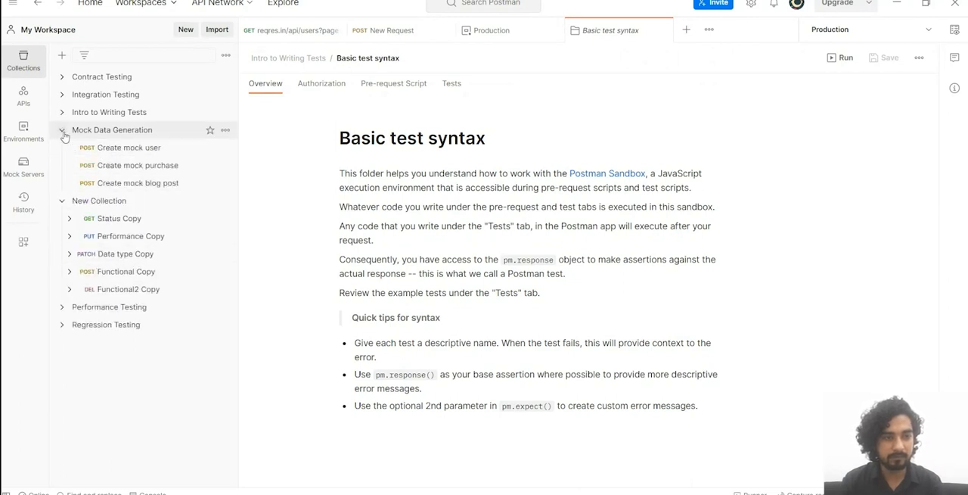
left_click(63, 130)
left_click(62, 147)
left_click(106, 131)
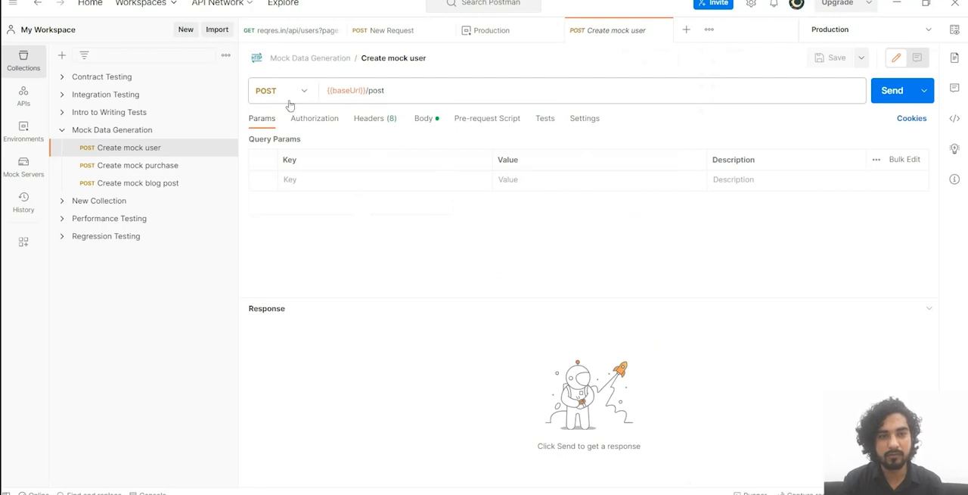
left_click(62, 133)
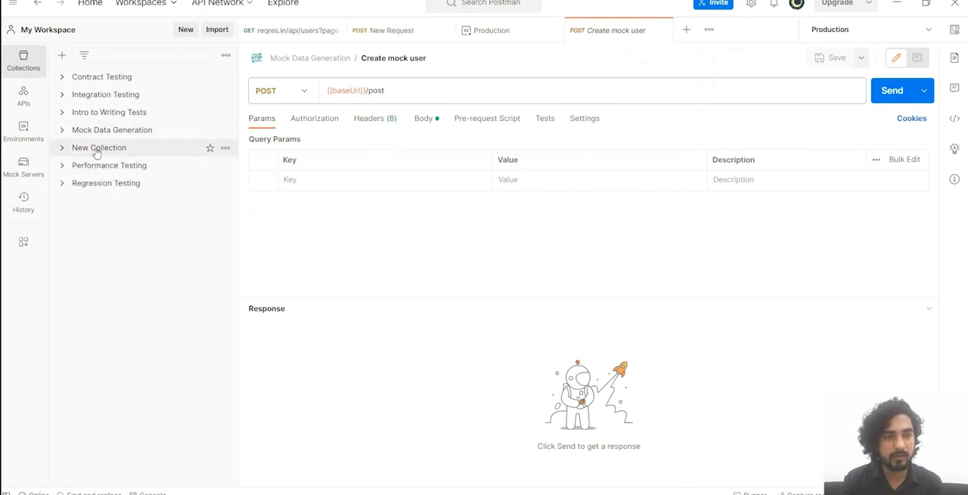
left_click(99, 148)
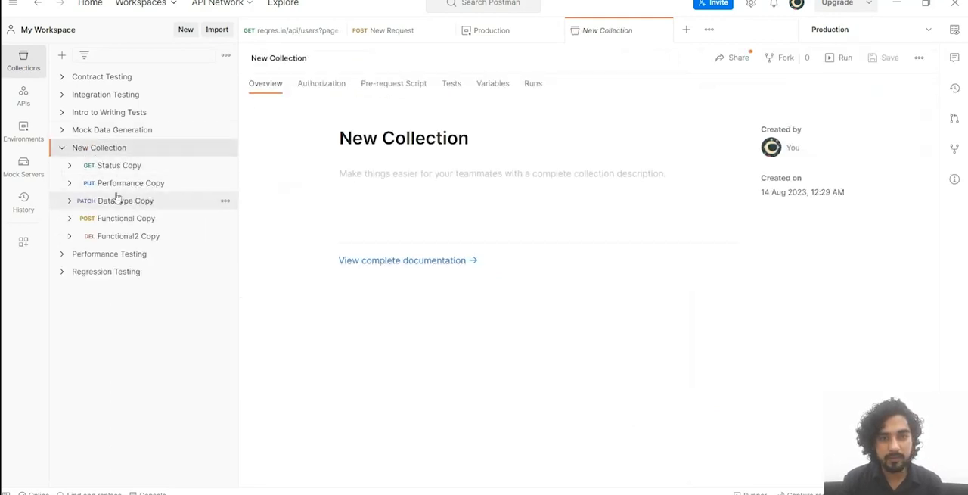
left_click(111, 167)
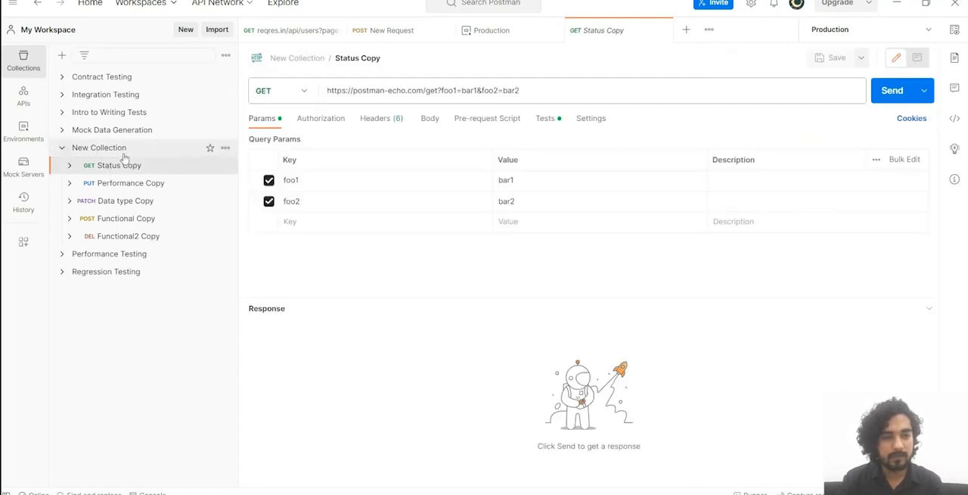
left_click(120, 151)
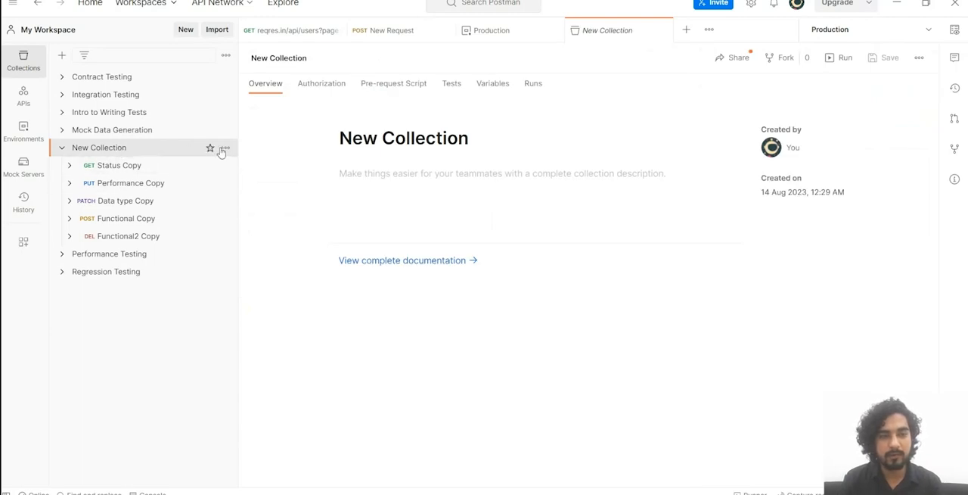
Step: Export New Collection in Collection v2.1 format to the Desktop as New Collection.postman_collection.json
left_click(226, 149)
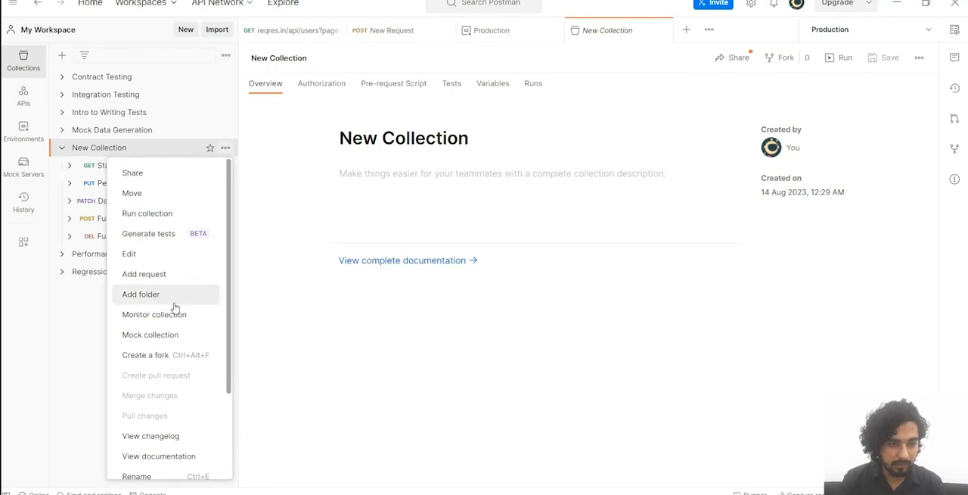
scroll(176, 306, "down", 3)
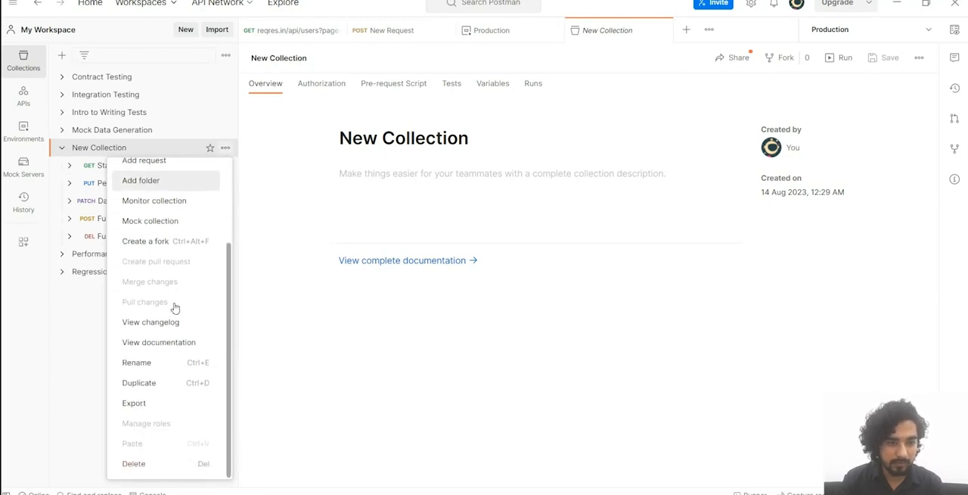
left_click(135, 403)
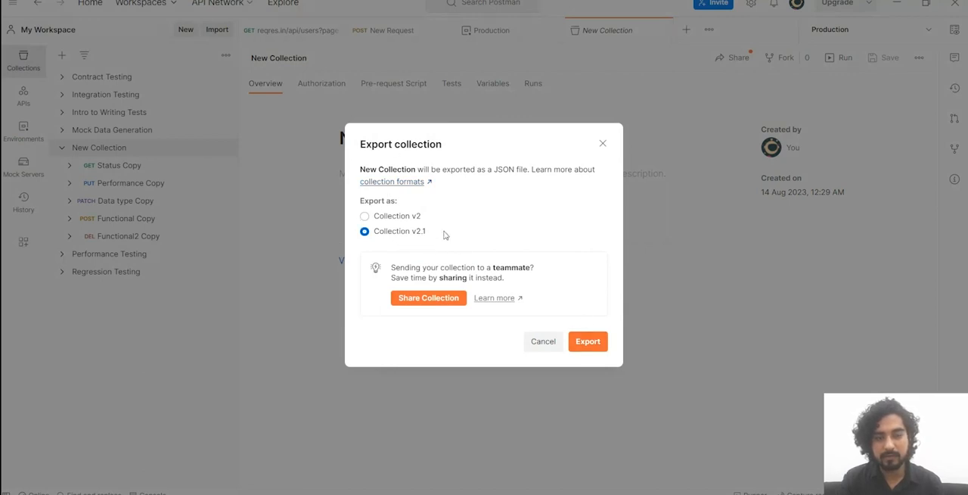
left_click(592, 347)
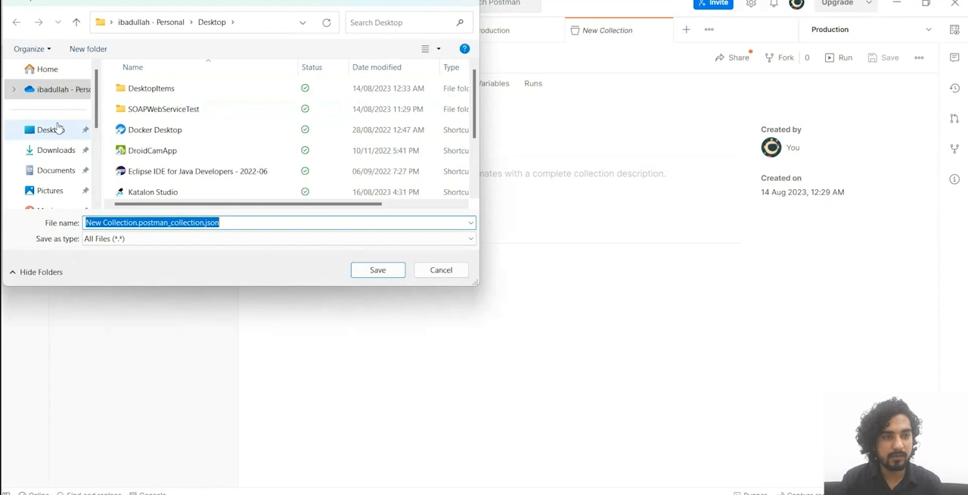
left_click(58, 129)
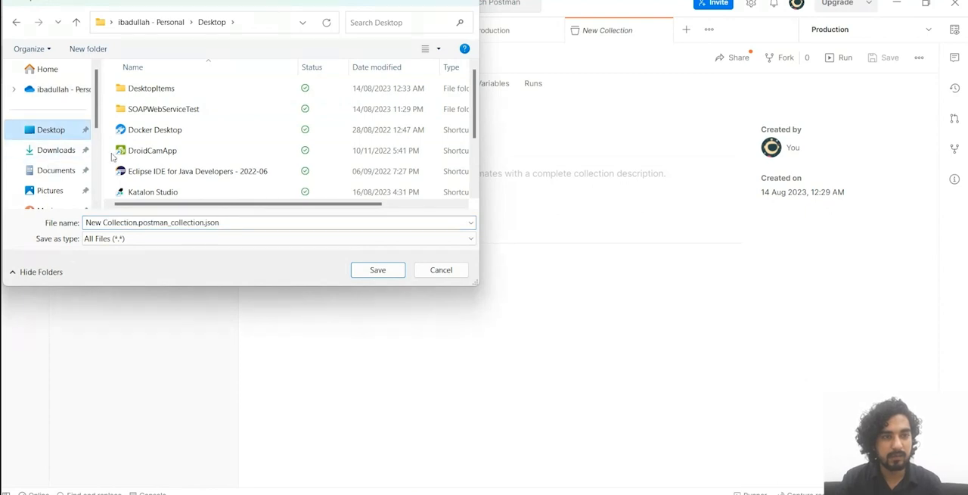
left_click(394, 271)
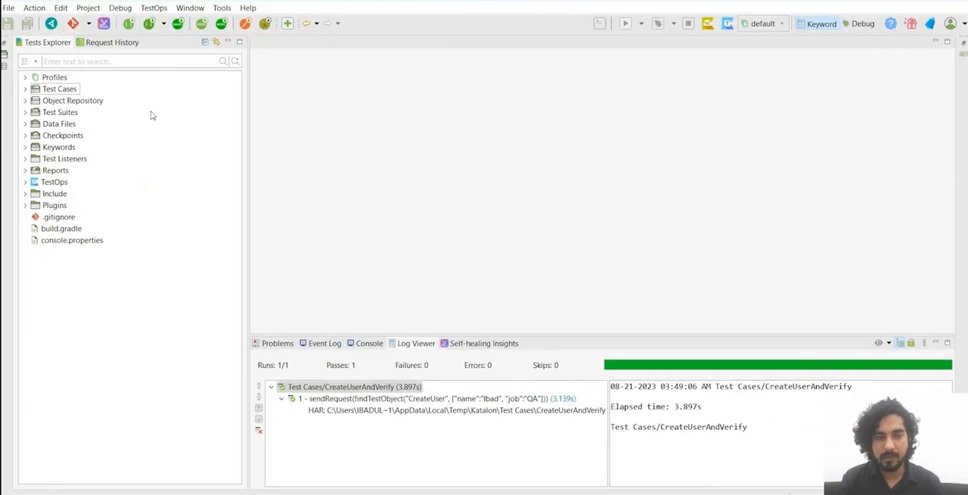
Step: Switch to Katalon Studio and import the Postman file New Collection.postman_collection.json from the Desktop
left_click(246, 25)
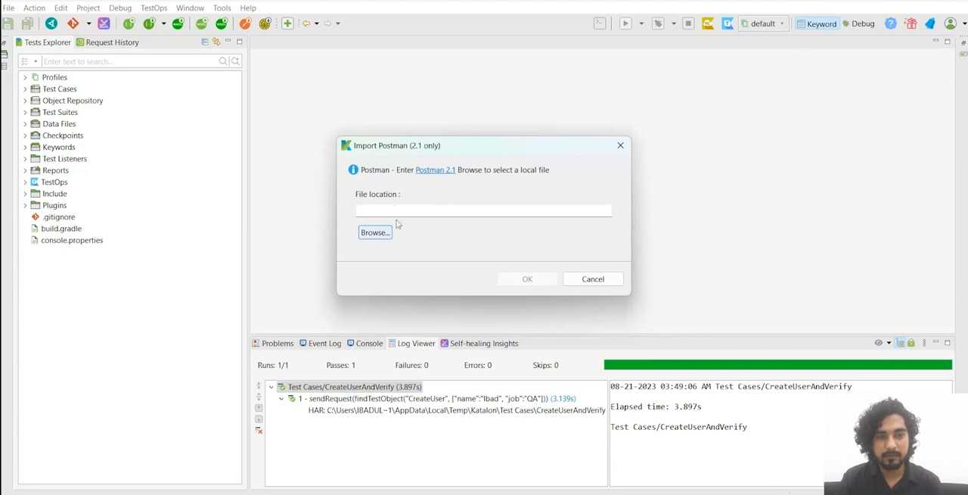
left_click(374, 233)
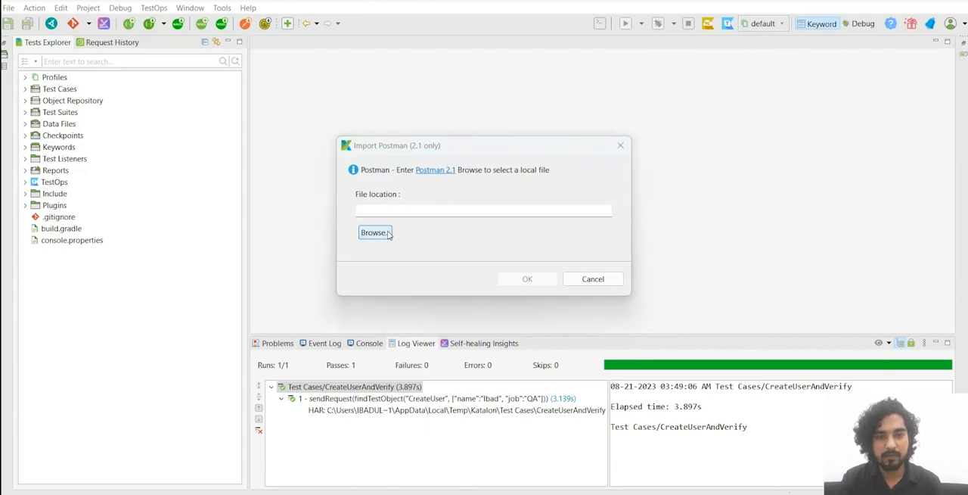
scroll(227, 181, "down", 2)
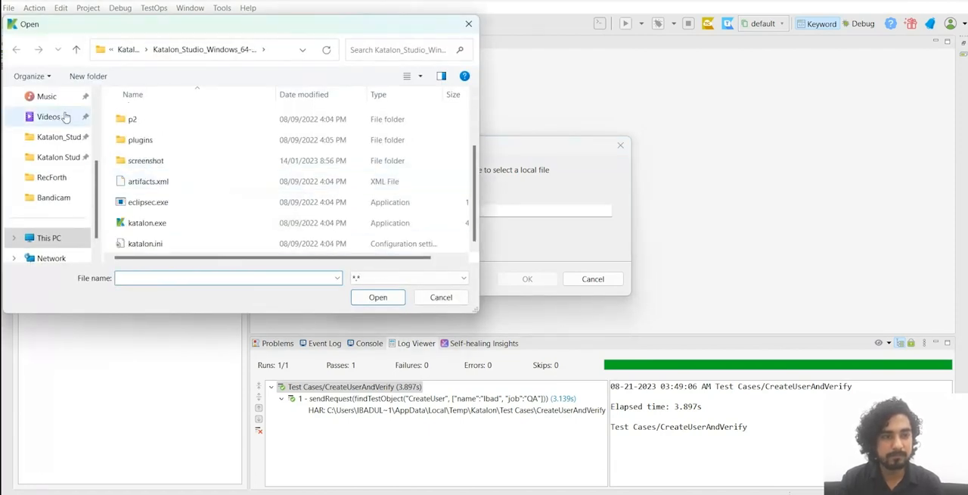
scroll(54, 164, "up", 3)
left_click(55, 165)
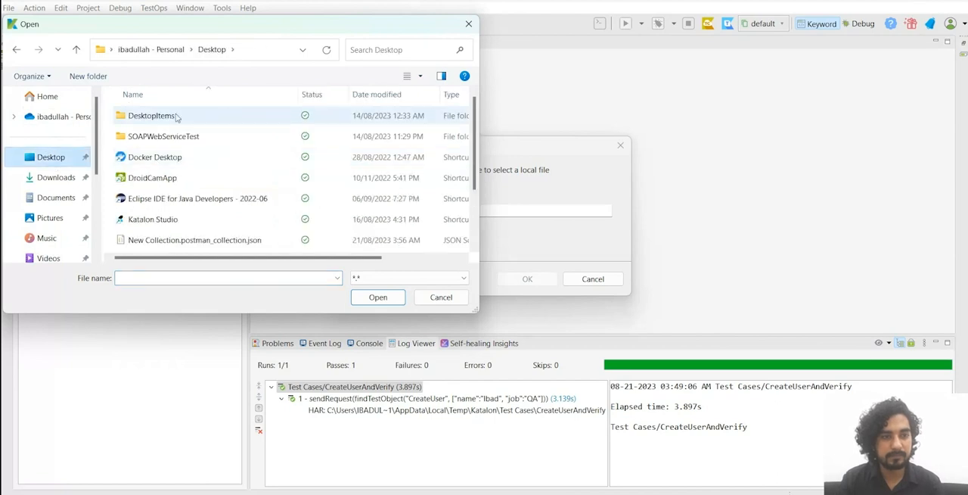
scroll(195, 214, "down", 2)
left_click(236, 163)
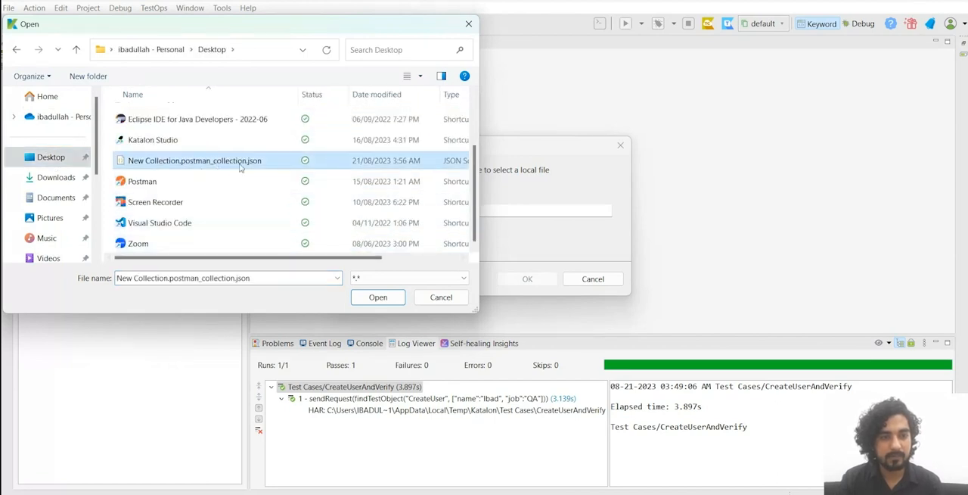
left_click(377, 296)
left_click(527, 279)
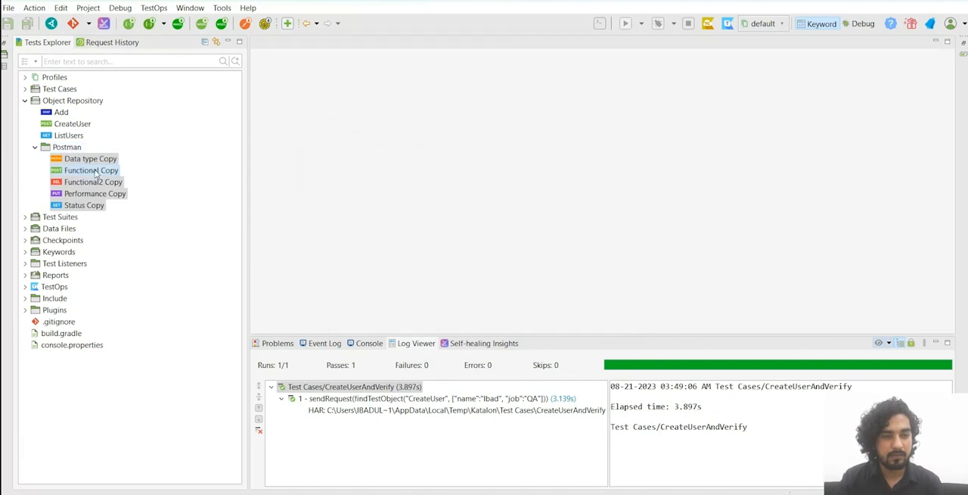
Step: Compare the imported requests in the Object Repository's Postman folder with the requests of New Collection in Postman, including Performance Copy
left_click(66, 147)
left_click(85, 158)
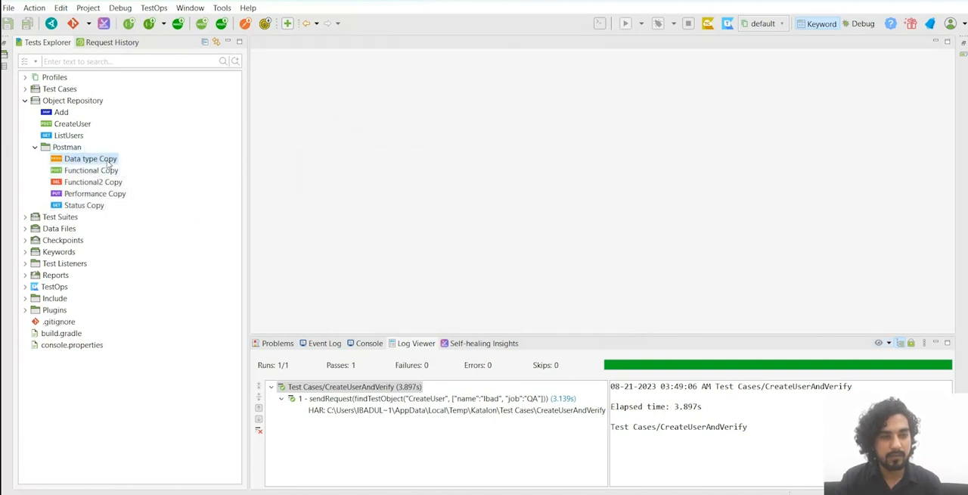
left_click(68, 147)
left_click(35, 147)
left_click(35, 147)
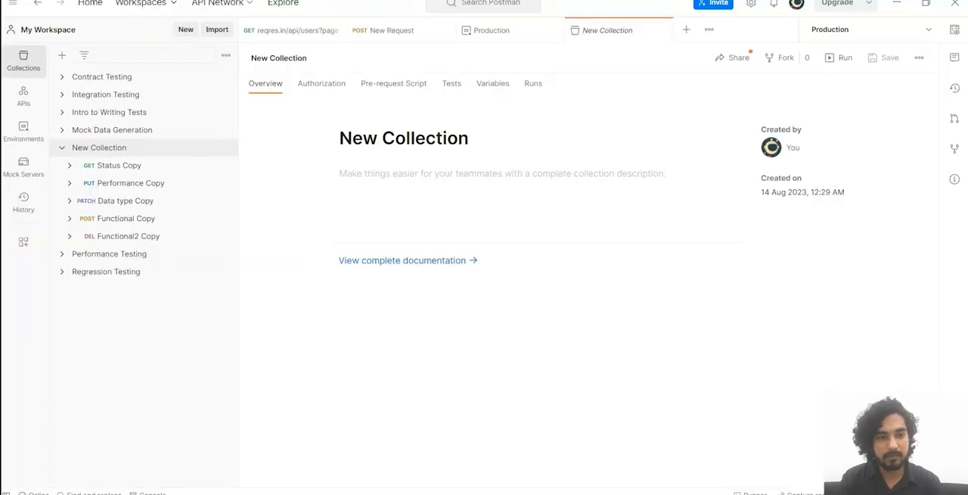
left_click(124, 182)
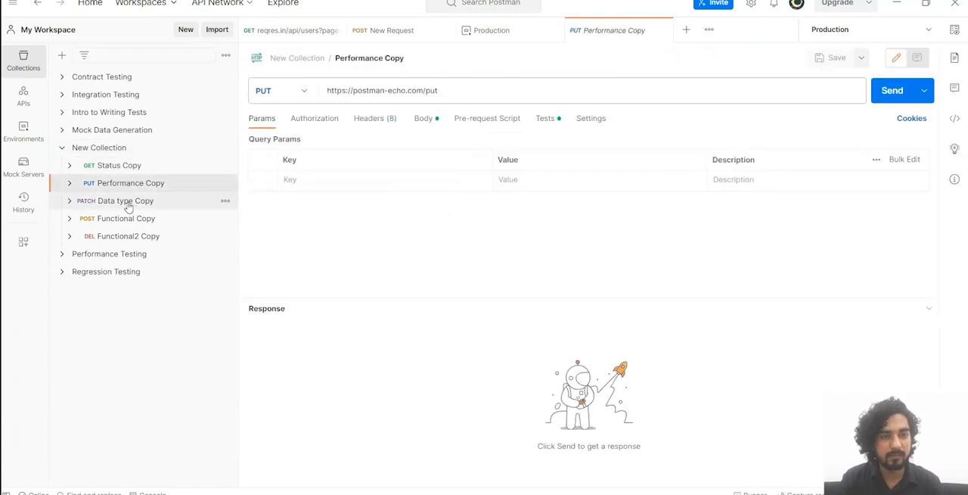
Step: Look through the Data type Copy, Functional Copy and Functional2 Copy requests of New Collection in Postman
left_click(127, 202)
left_click(144, 219)
left_click(144, 235)
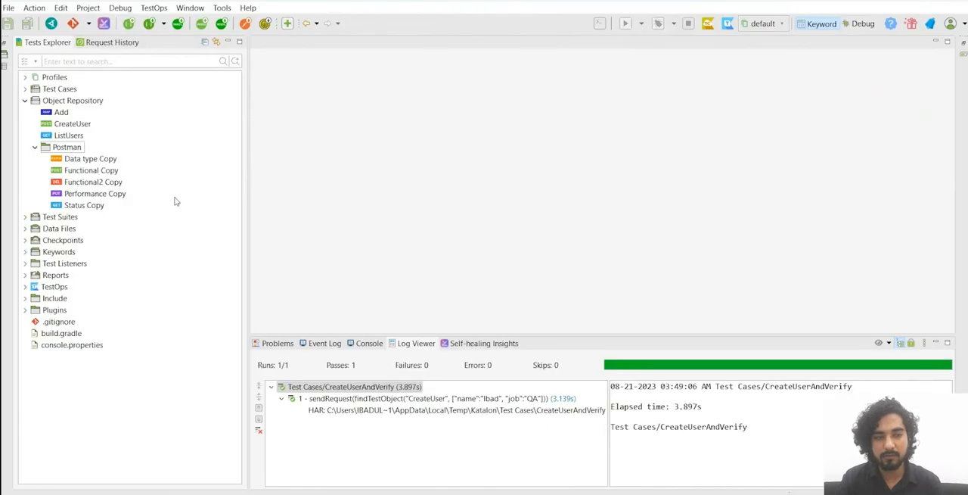
Step: Switch to Katalon Studio, open the imported Data type Copy request and examine its authorization, HTTP header, body and validation settings
left_click(89, 159)
double_click(89, 160)
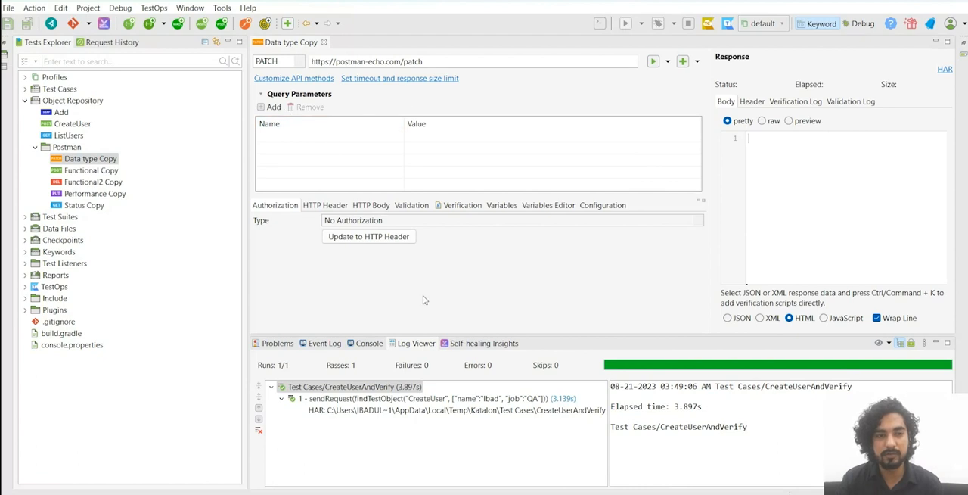
left_click(333, 211)
left_click(366, 208)
left_click(290, 206)
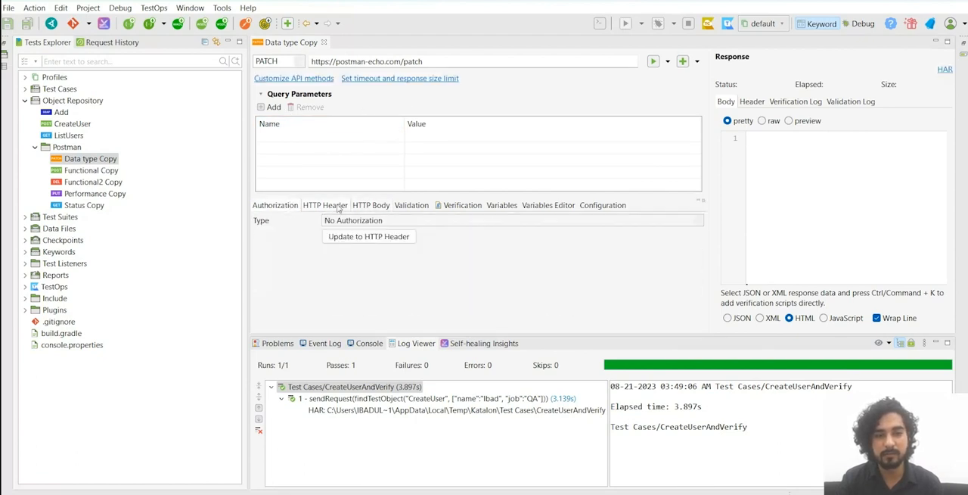
left_click(371, 207)
left_click(412, 208)
left_click(331, 209)
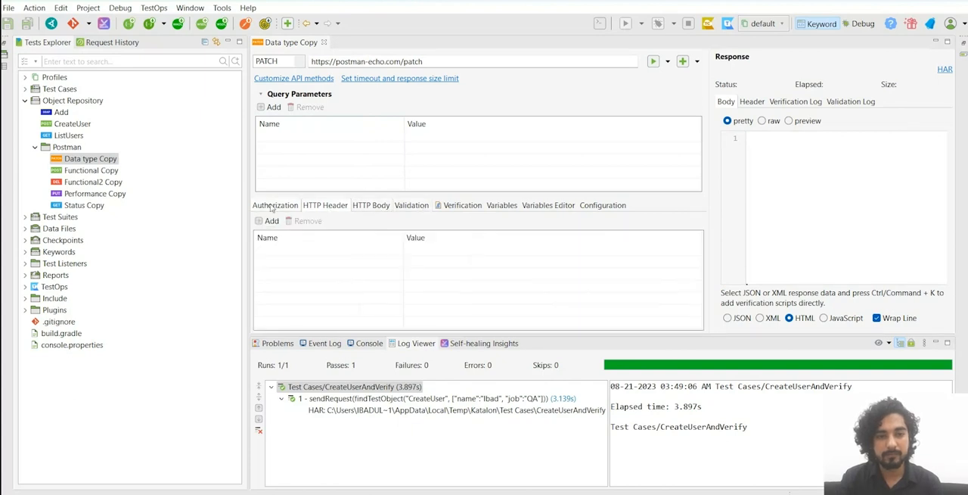
left_click(273, 206)
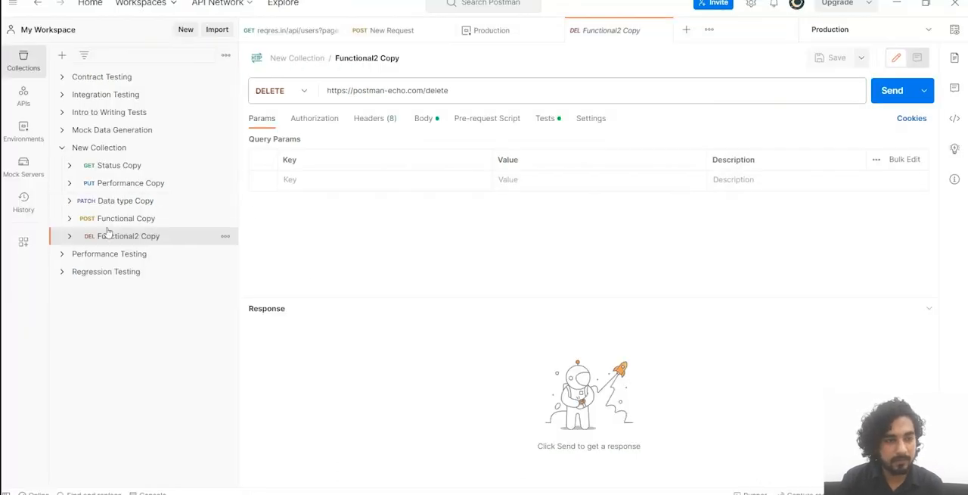
Step: Compare the URL of Data type Copy in Postman with the URL of the imported request in Katalon Studio
left_click(124, 204)
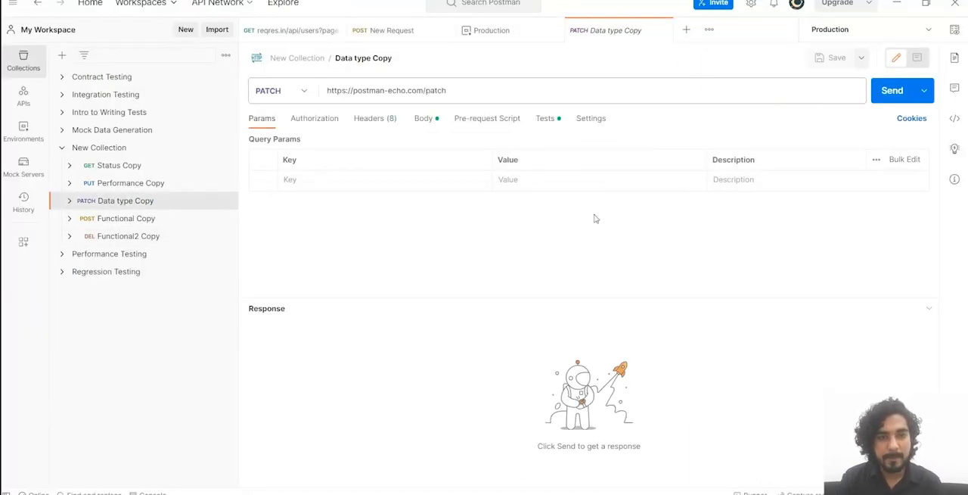
left_click_drag(462, 90, 326, 90)
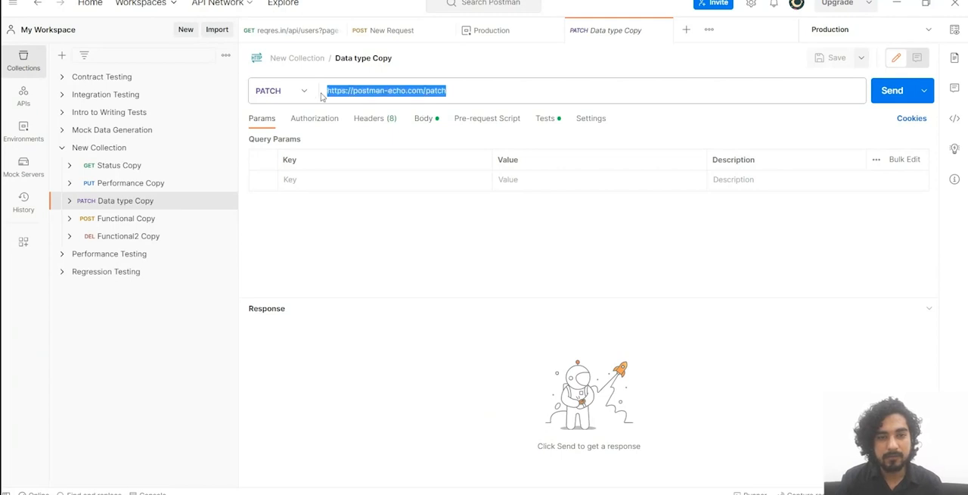
left_click(454, 307)
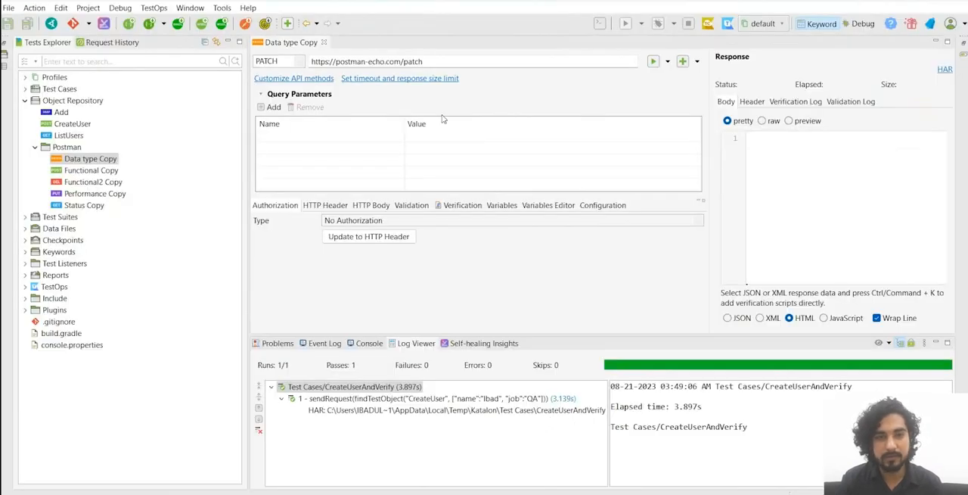
left_click_drag(443, 61, 306, 56)
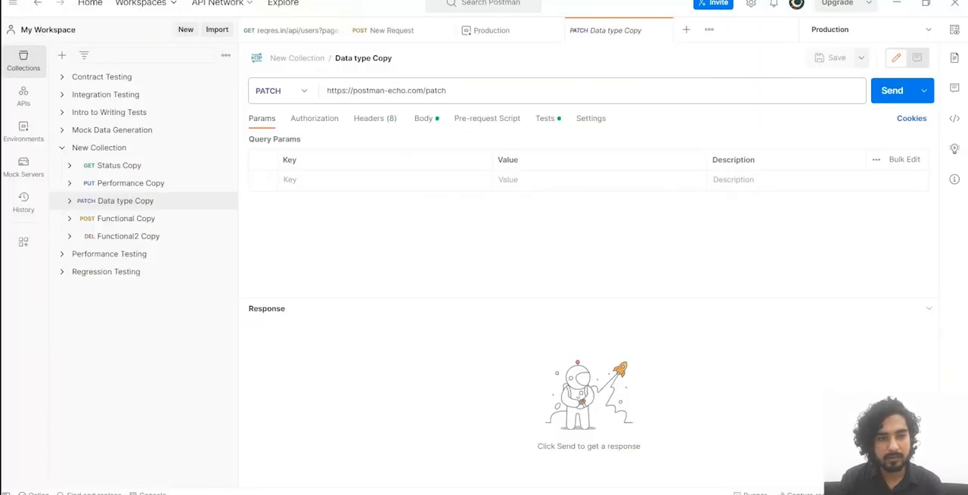
Step: Compare the request body of Functional Copy in Postman with the HTTP body of the imported Functional Copy in Katalon Studio
left_click(132, 171)
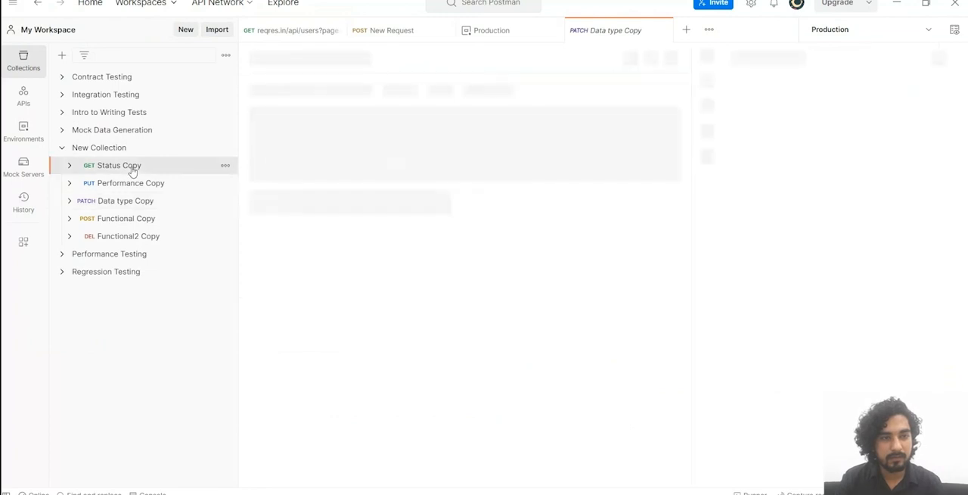
left_click(115, 188)
left_click(108, 221)
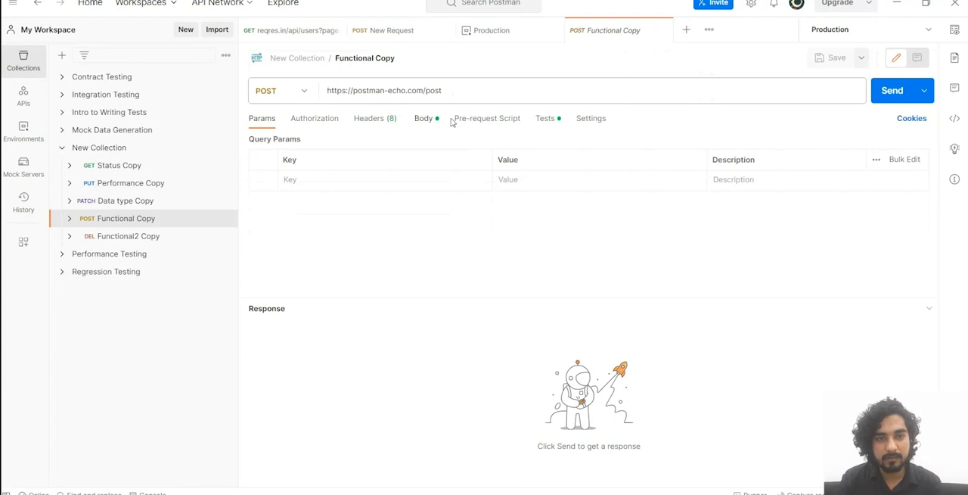
left_click(446, 119)
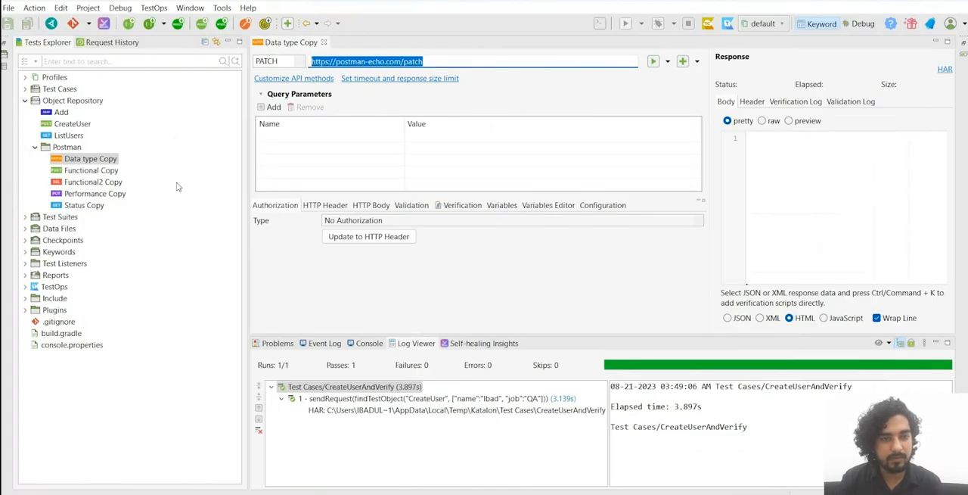
left_click(113, 172)
double_click(91, 170)
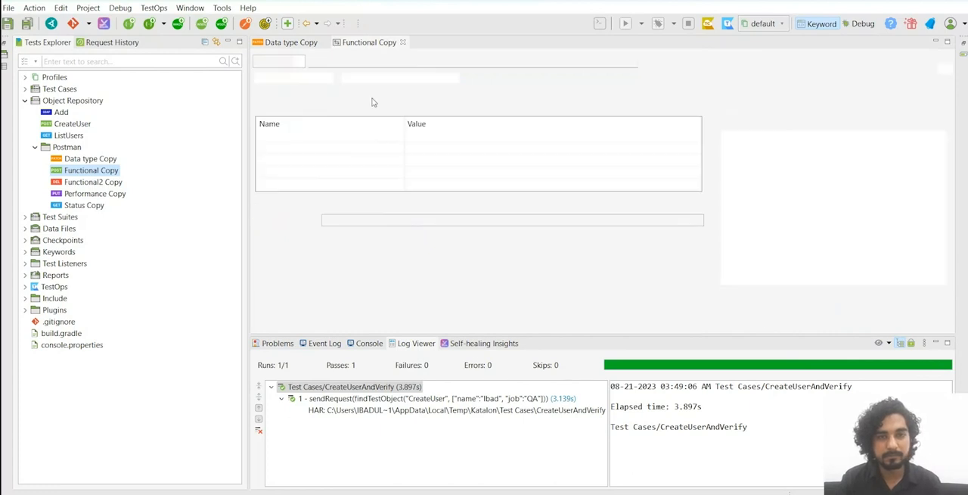
left_click(371, 208)
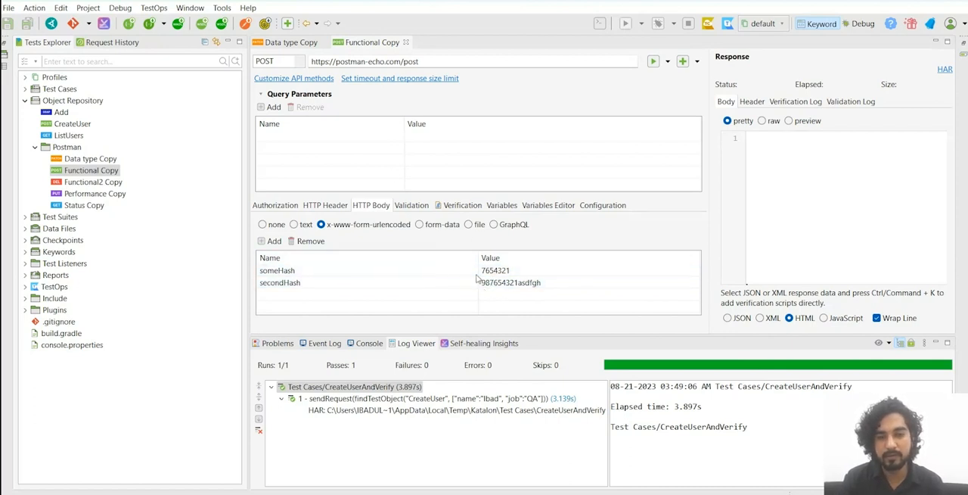
key("alt+Tab")
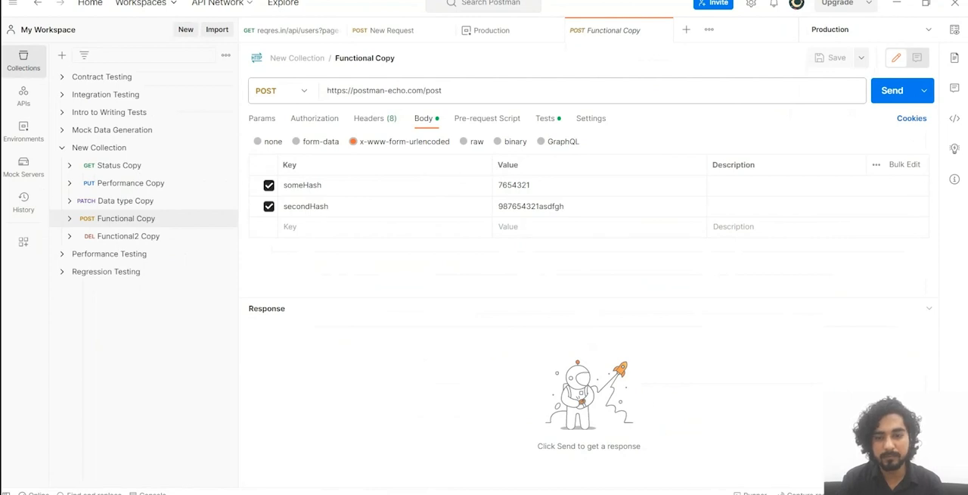
key("alt+Tab")
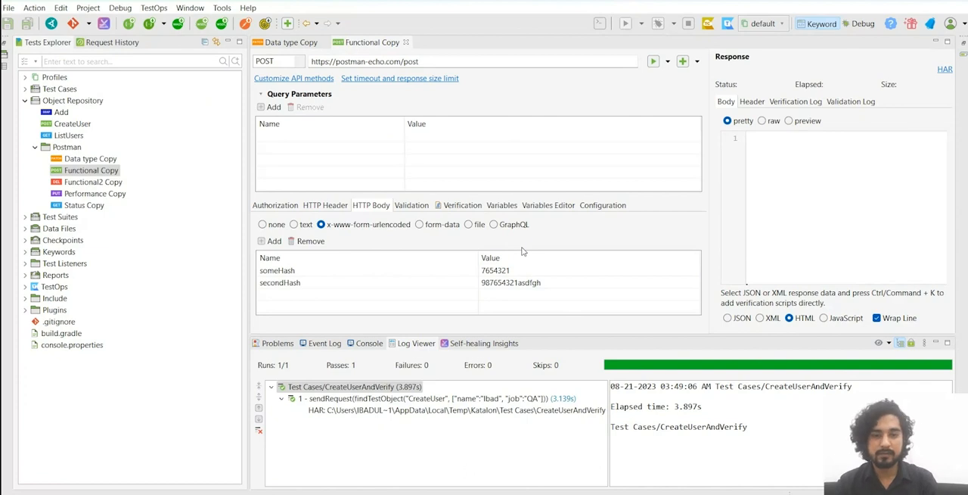
Step: Examine the verification script, variables and validation settings of the imported Functional Copy request
left_click(446, 205)
scroll(463, 276, "down", 1)
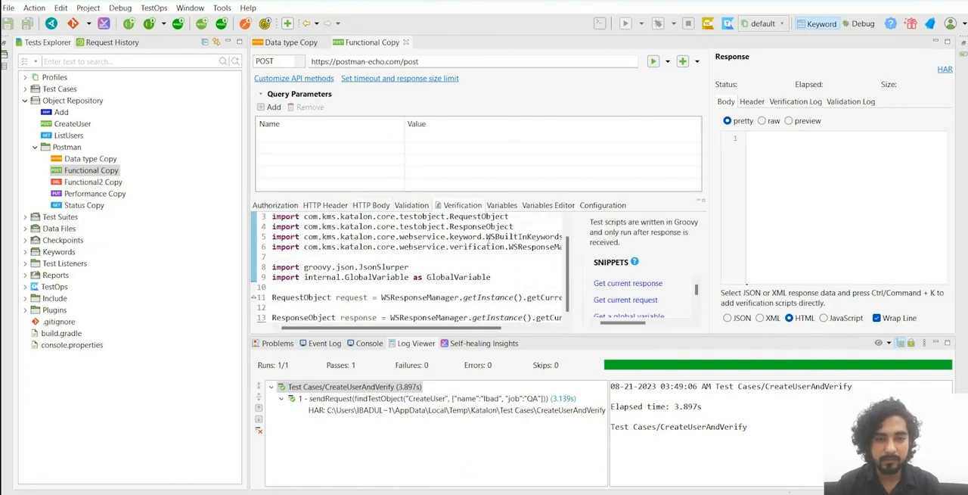
left_click(503, 207)
left_click(463, 207)
left_click(414, 207)
left_click(449, 207)
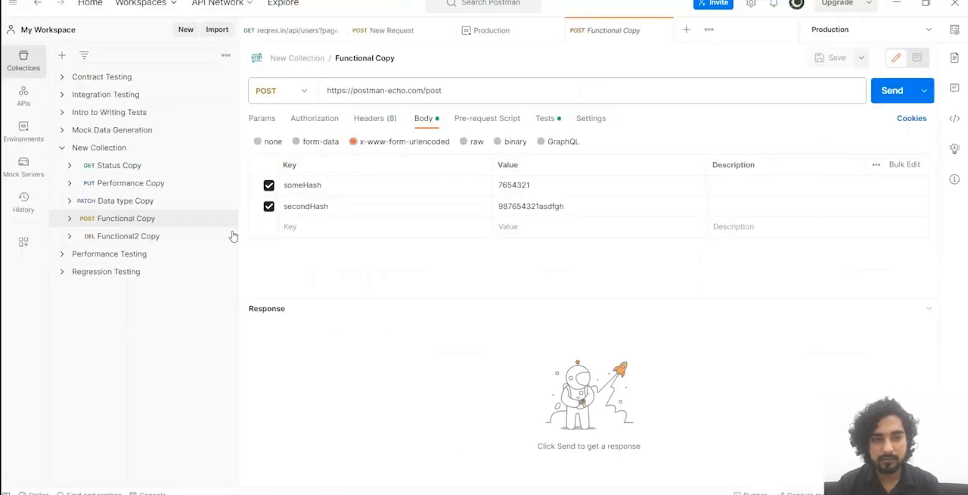
Step: In Postman, read through the saved Functional example response under Functional Copy and return to the request
left_click(69, 218)
left_click(124, 236)
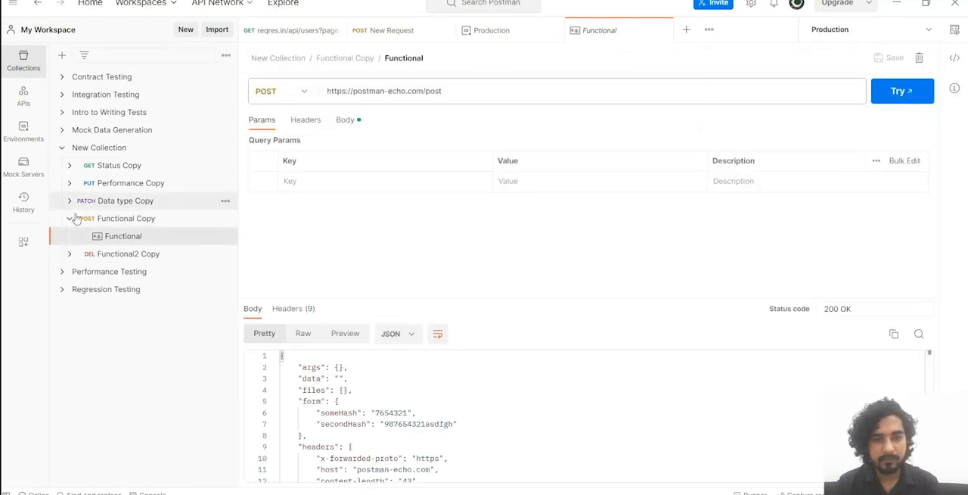
scroll(346, 413, "down", 5)
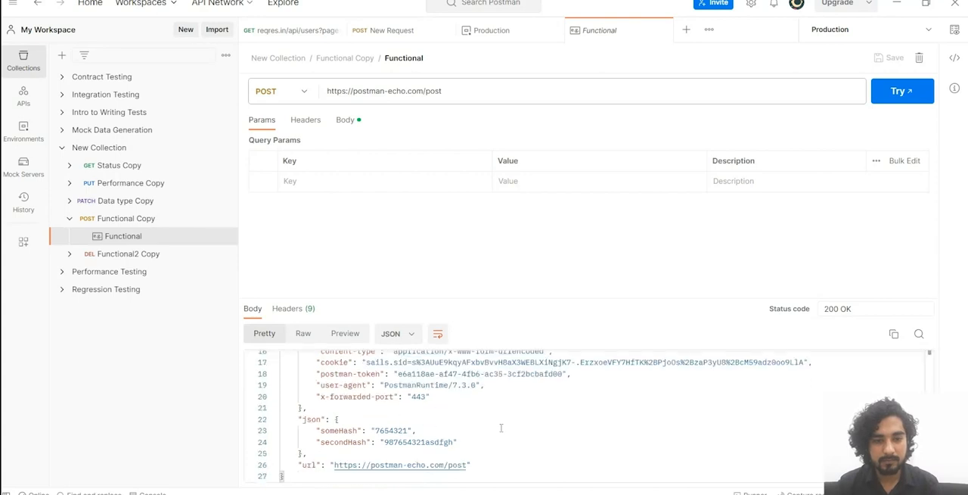
scroll(346, 413, "up", 5)
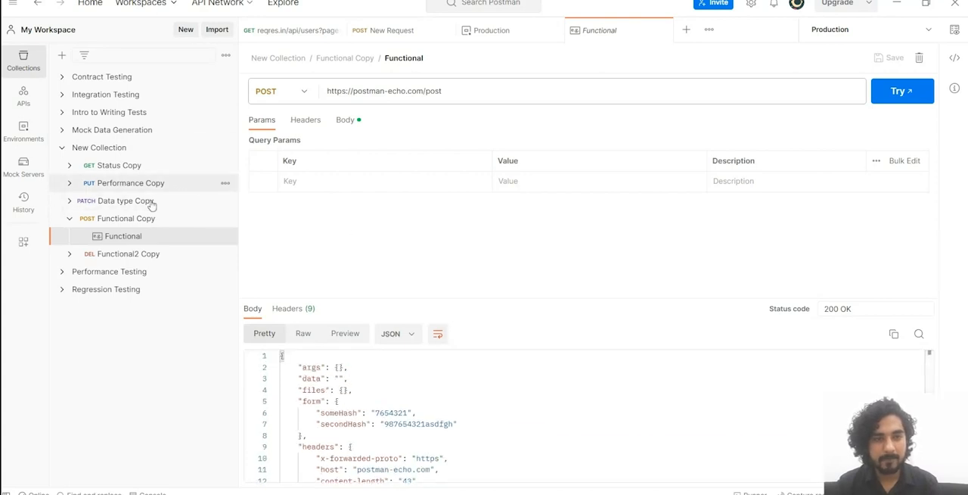
left_click(181, 219)
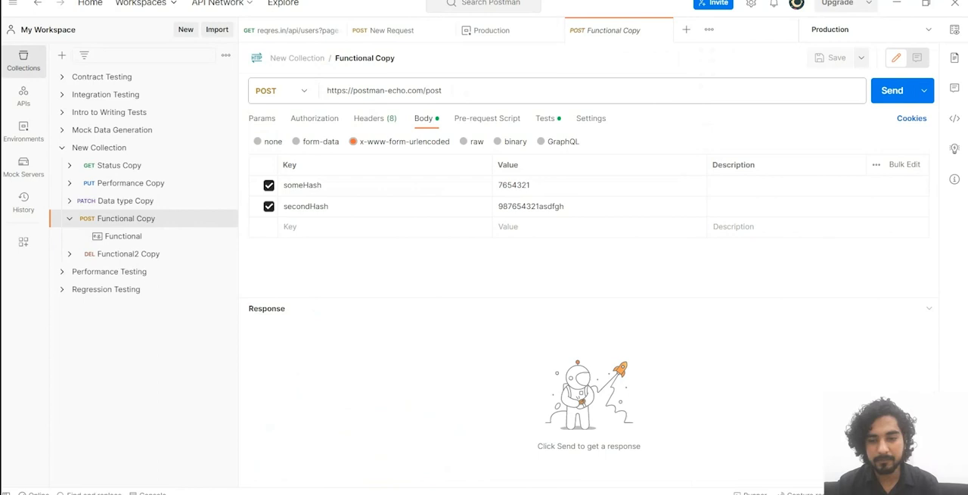
Step: Return to Katalon Studio and enlarge the request editor so more of Functional Copy's verification script is visible
key("alt+Tab")
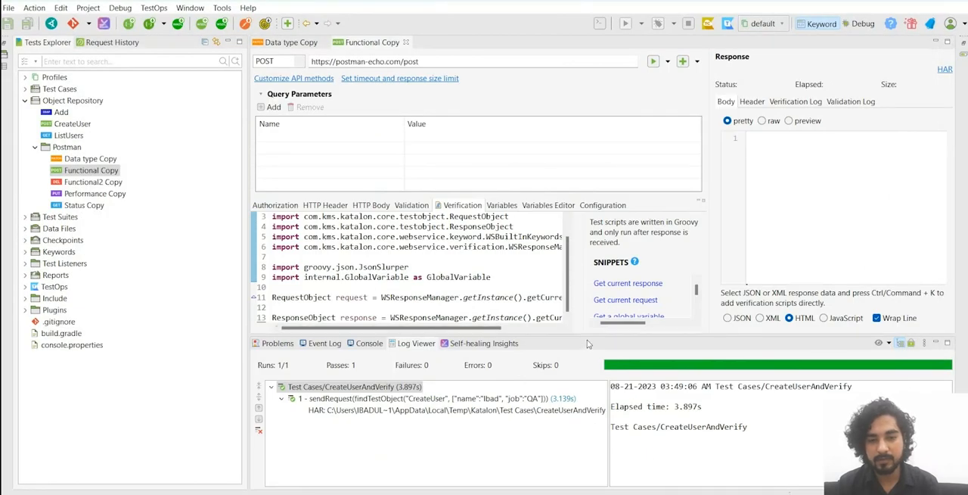
key("alt+Tab")
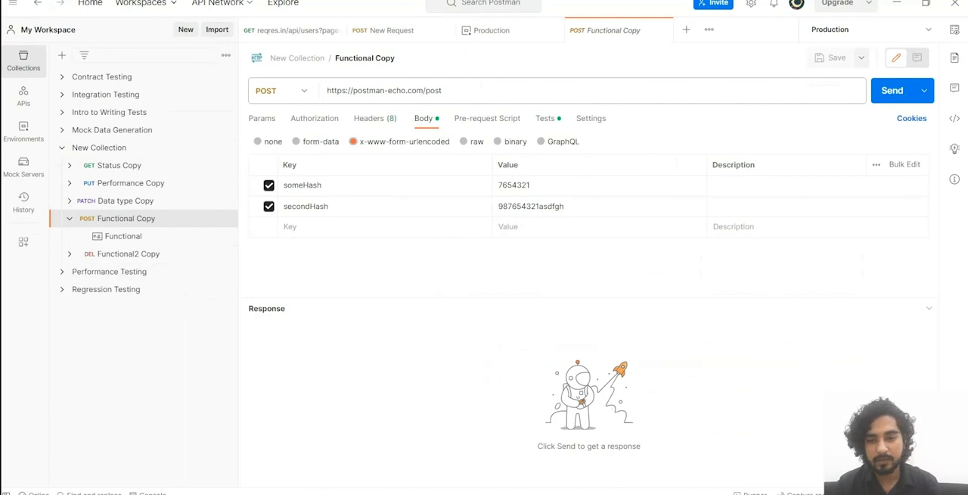
key("alt+Tab")
left_click_drag(605, 338, 558, 373)
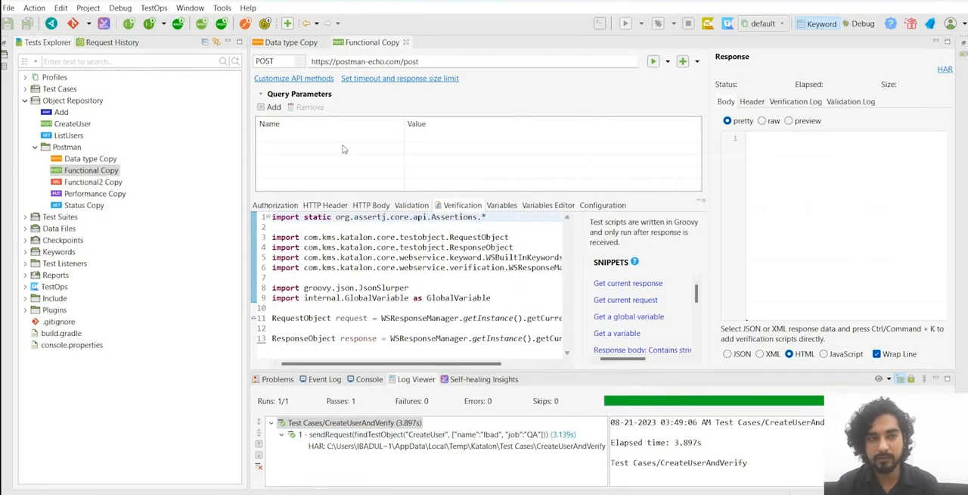